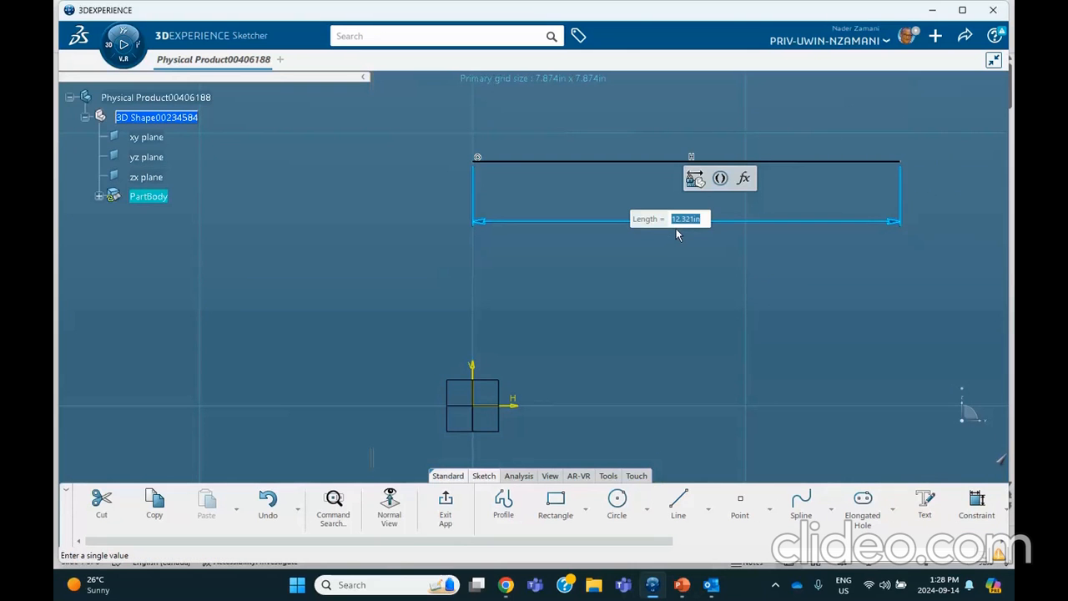
# - Apply the length dimension of the sketched horizontal line and exit the sketch
pyautogui.press('Return')
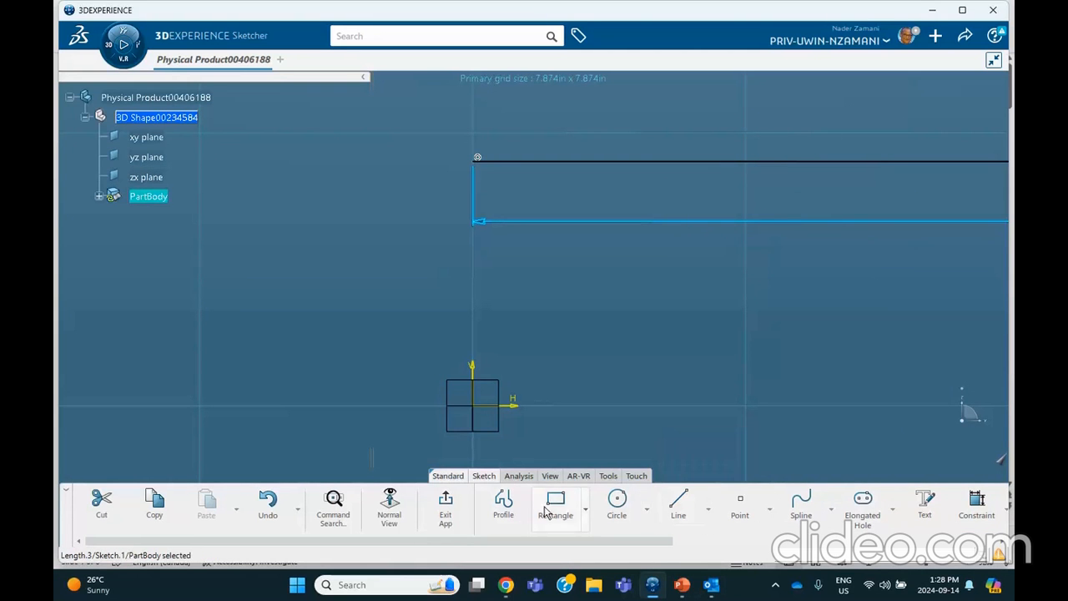
pyautogui.click(447, 505)
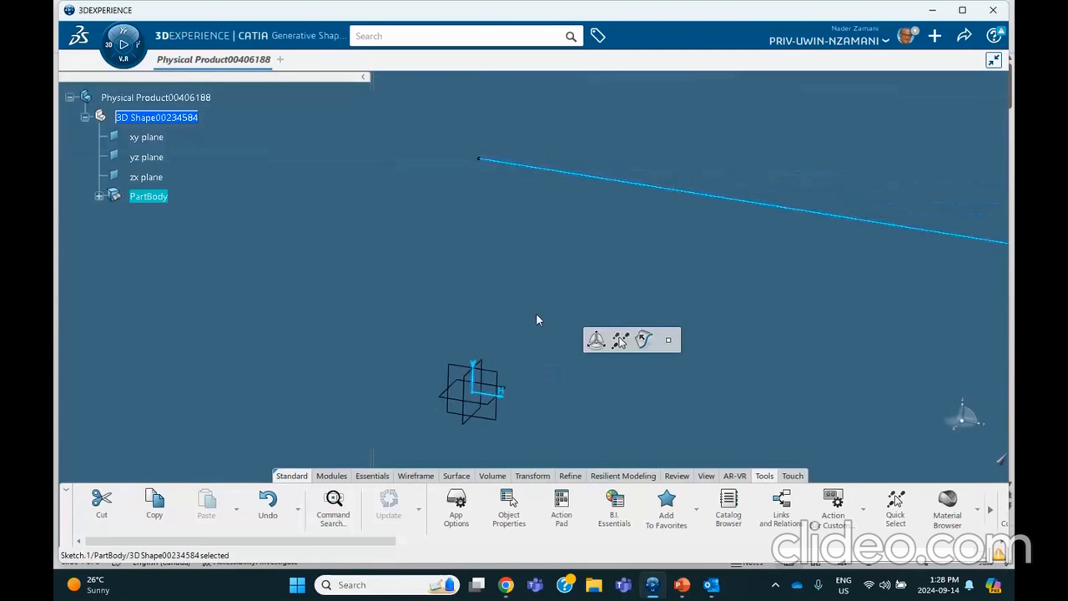
pyautogui.moveTo(526, 277)
pyautogui.mouseDown(button='middle')
pyautogui.moveTo(325, 225)
pyautogui.moveTo(325, 320)
pyautogui.mouseUp(button='middle')
pyautogui.click(325, 226)
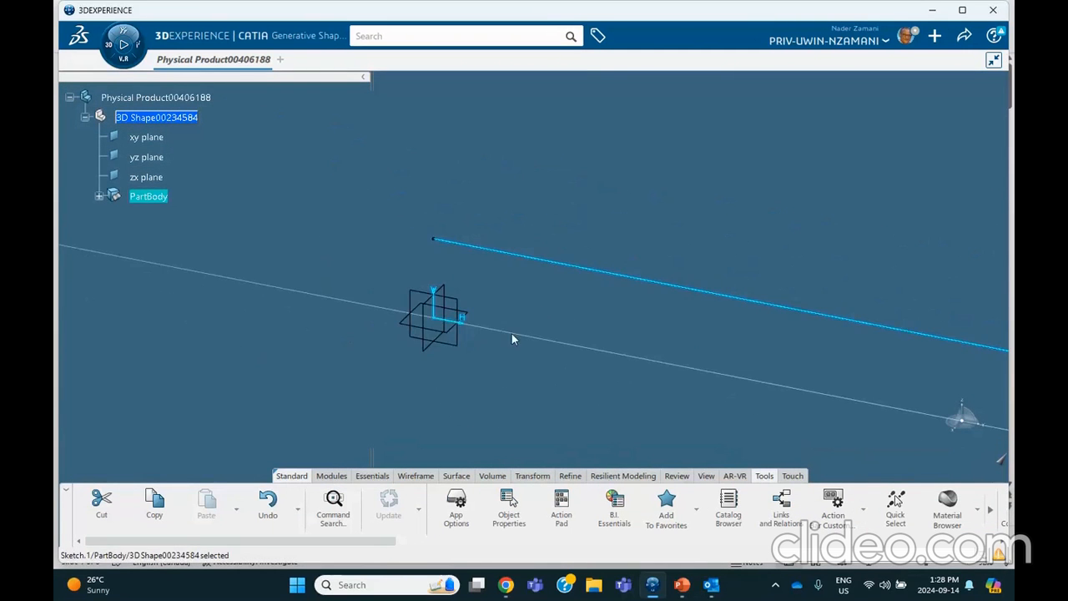
pyautogui.click(303, 252)
pyautogui.moveTo(458, 315); pyautogui.dragTo(305, 314, button='middle')
pyautogui.moveTo(446, 306); pyautogui.dragTo(308, 233, button='middle')
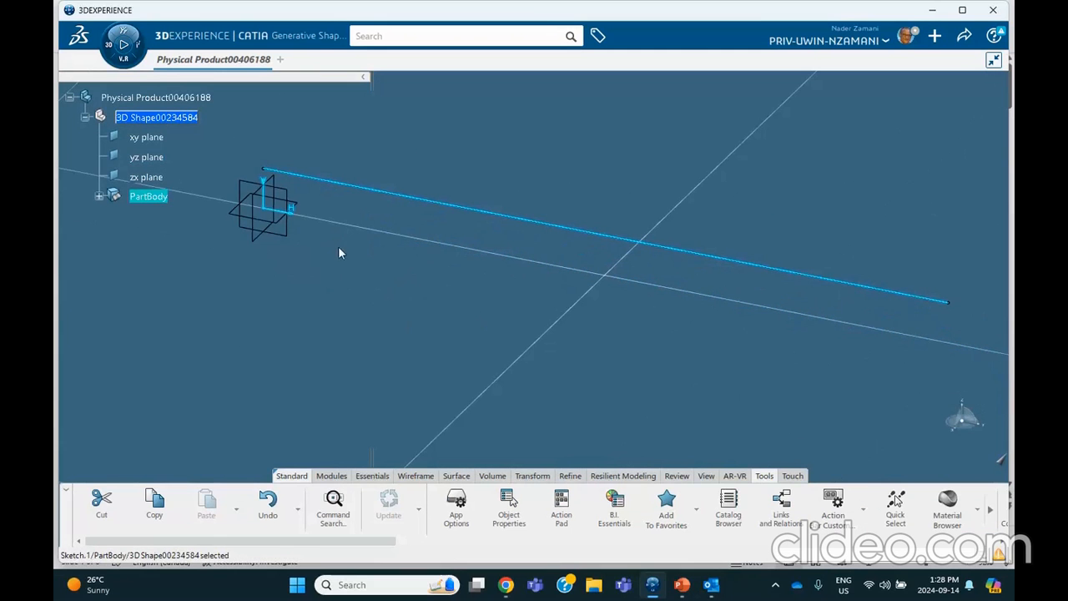
# - Create a core material named "BM/SF Sept 14 2024" with the Simulation Domain
pyautogui.click(977, 511)
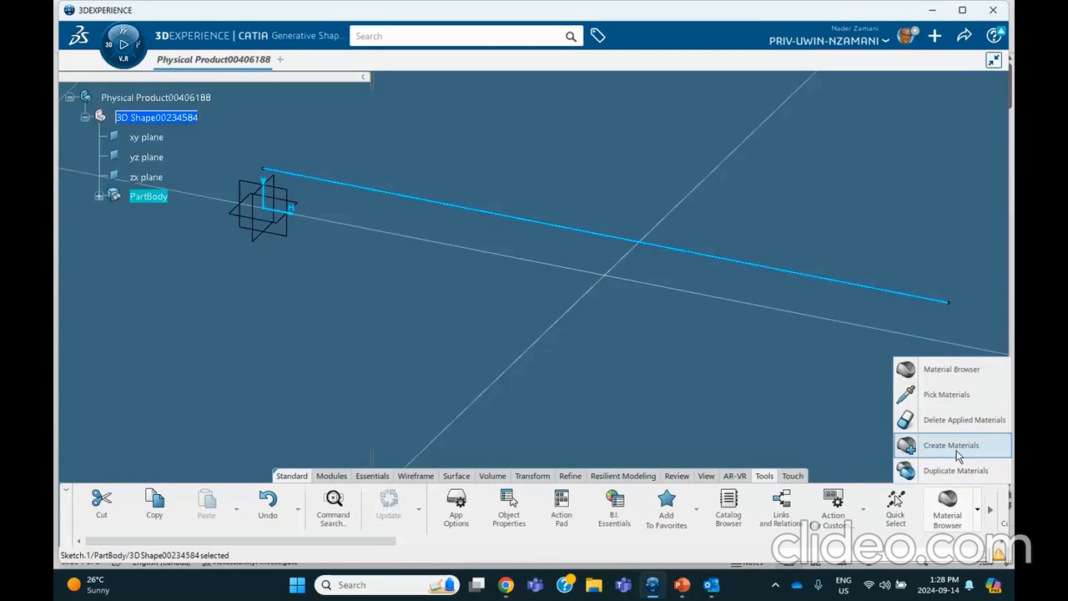
pyautogui.click(951, 445)
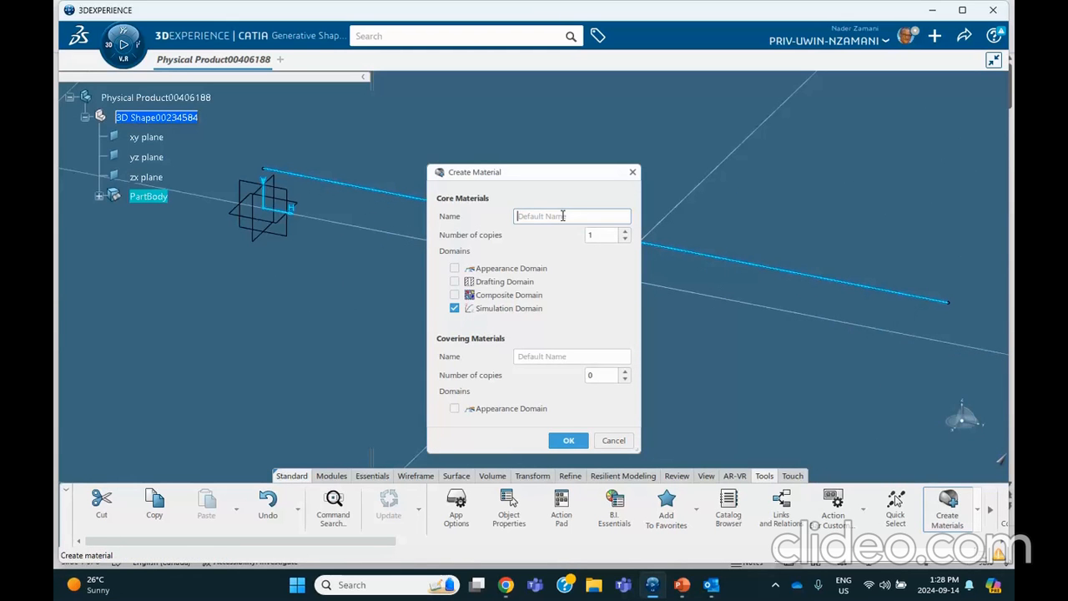
pyautogui.write('BM/SF Sept 14 2024')
pyautogui.click(569, 439)
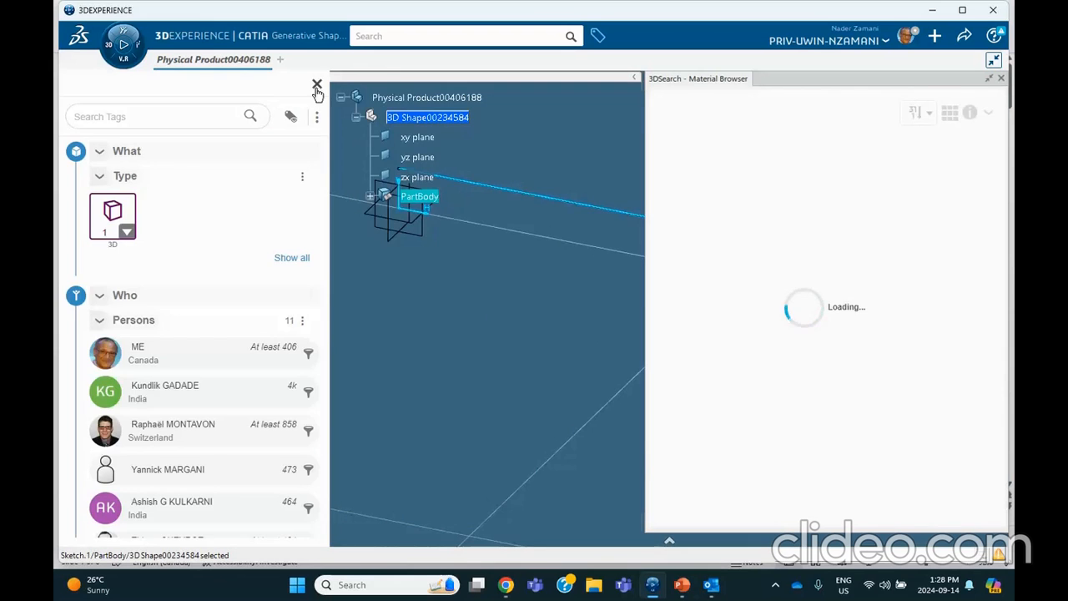
# - Apply the BM/SF Sept 14 2024 material to the physical product and close the material search results
pyautogui.click(316, 85)
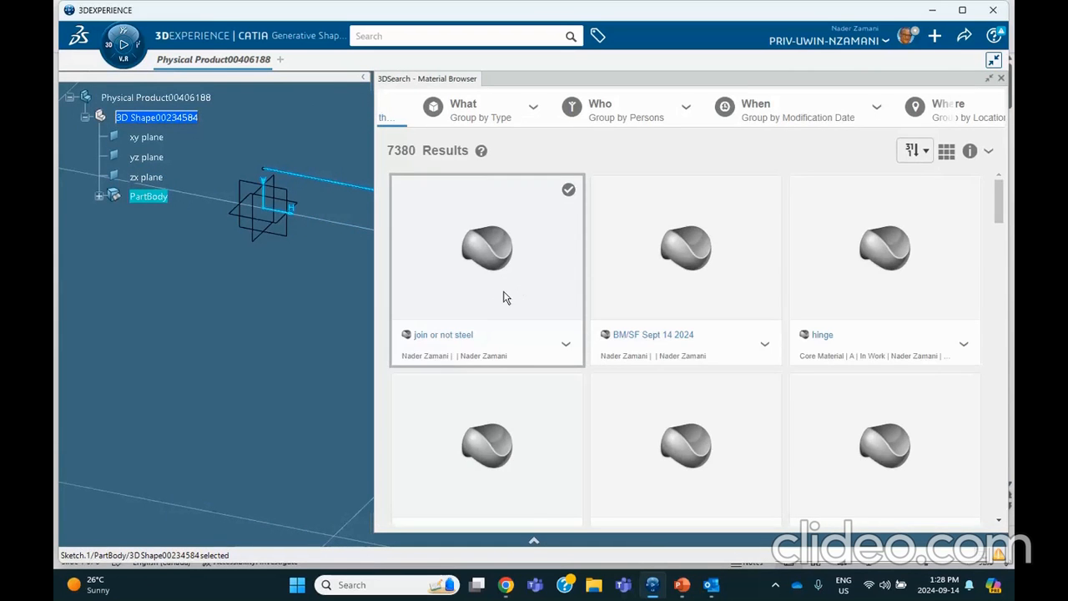
pyautogui.scroll(-1, 501, 299)
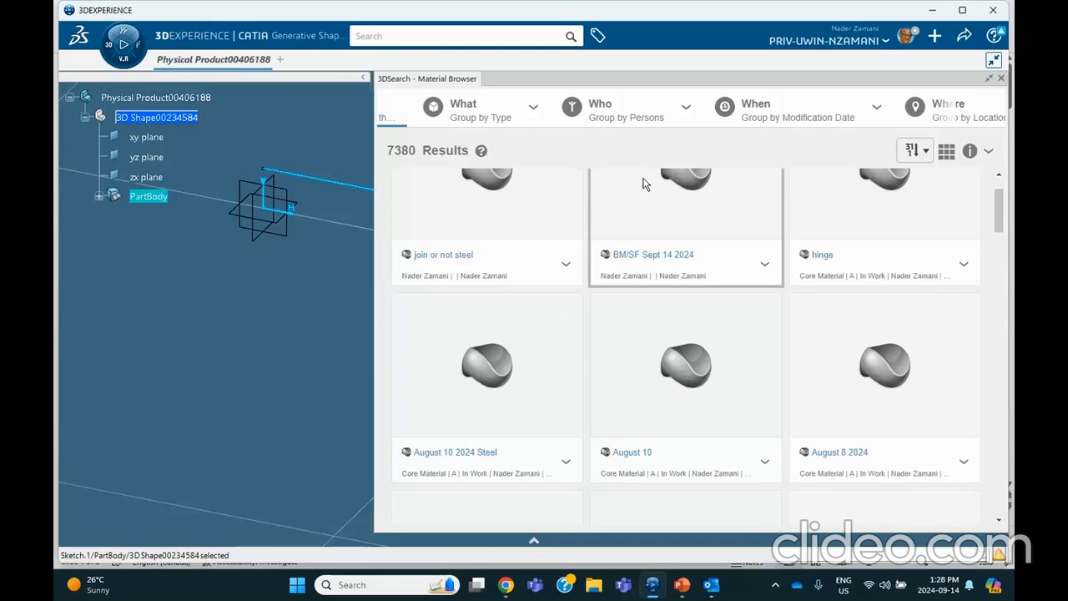
pyautogui.scroll(2, 671, 237)
pyautogui.click(686, 221)
pyautogui.moveTo(685, 221); pyautogui.dragTo(177, 97)
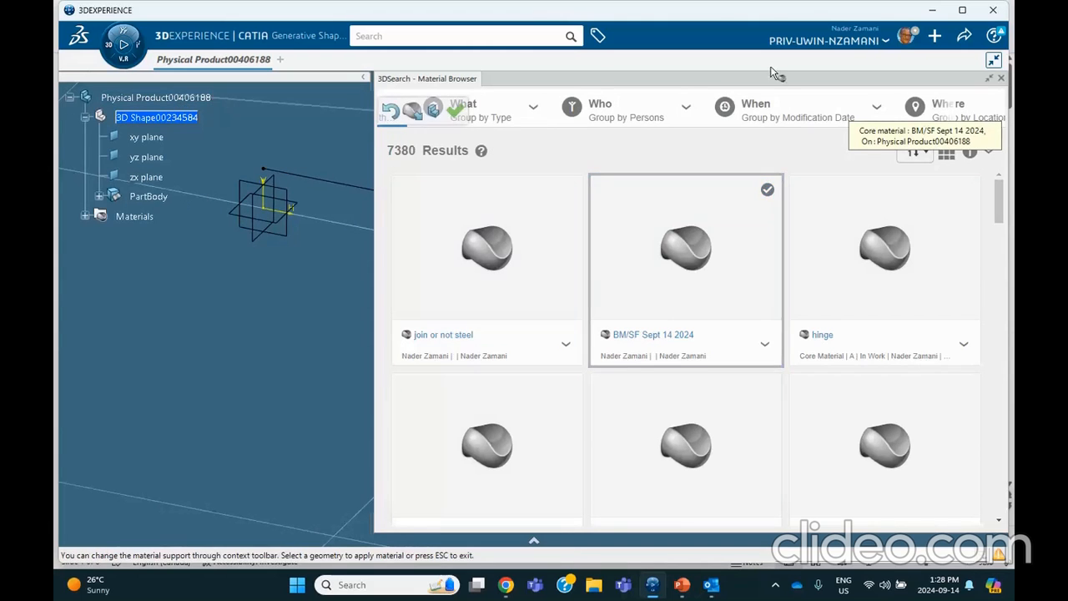
pyautogui.click(455, 110)
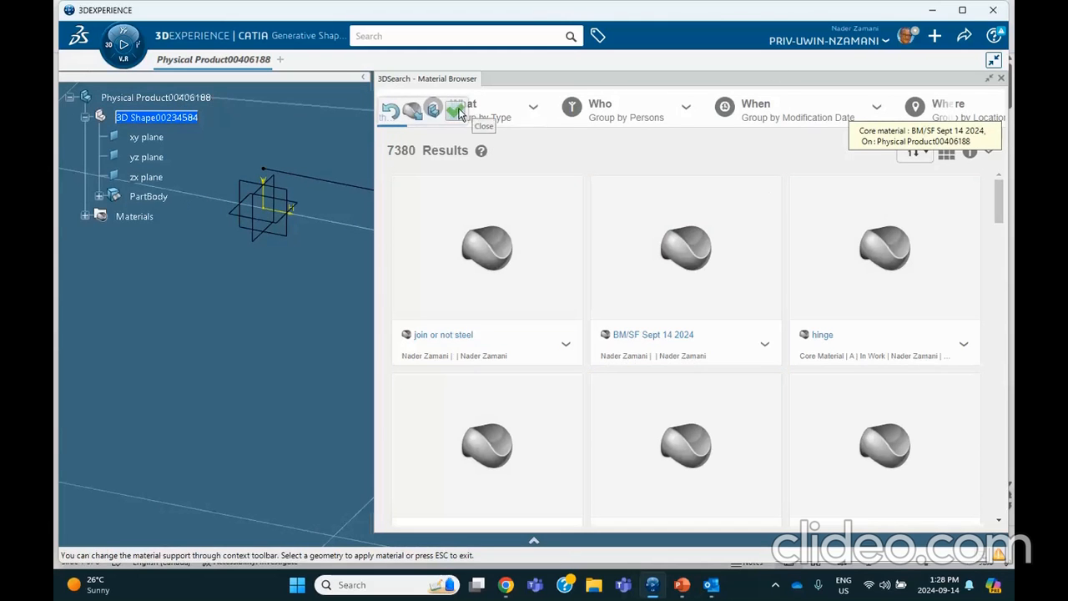
pyautogui.click(1000, 77)
# - Open the simulation domain definition of the BM/SF Sept 14 2024 material
pyautogui.click(86, 216)
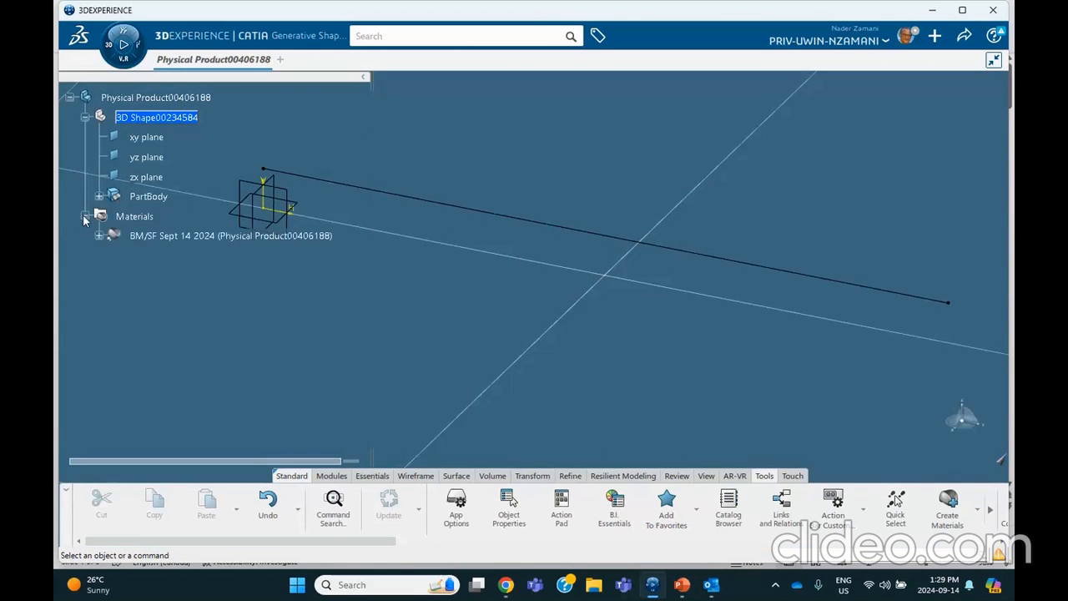
pyautogui.click(98, 237)
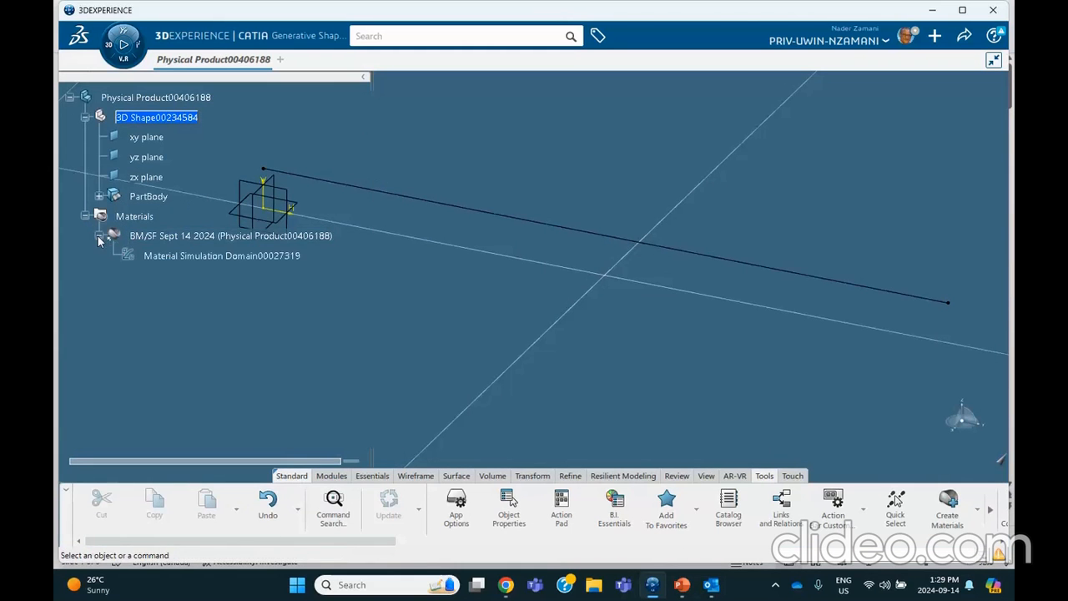
pyautogui.click(190, 257)
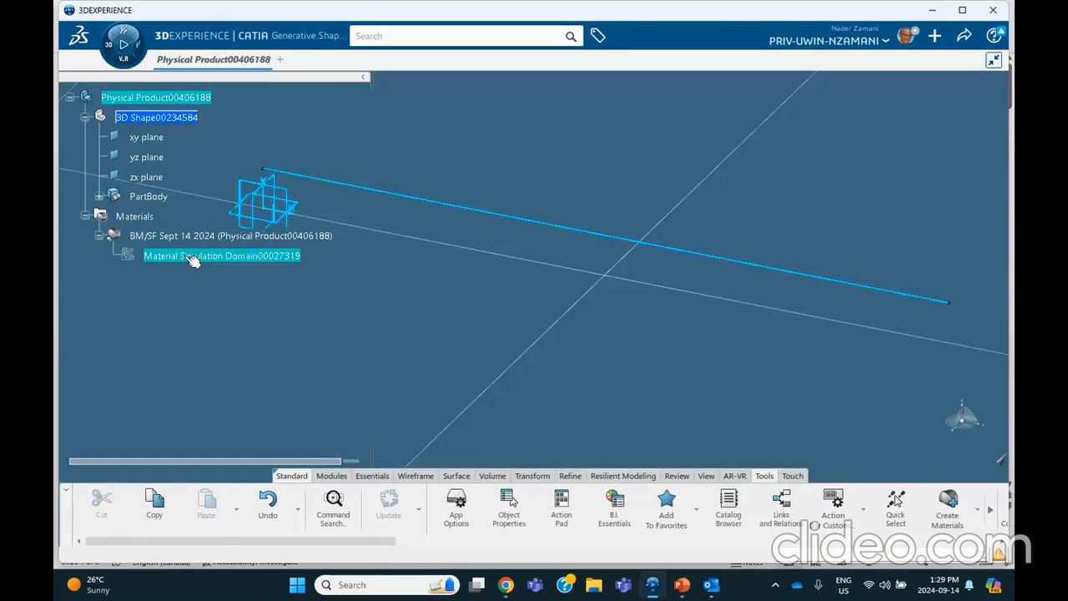
pyautogui.doubleClick(262, 262)
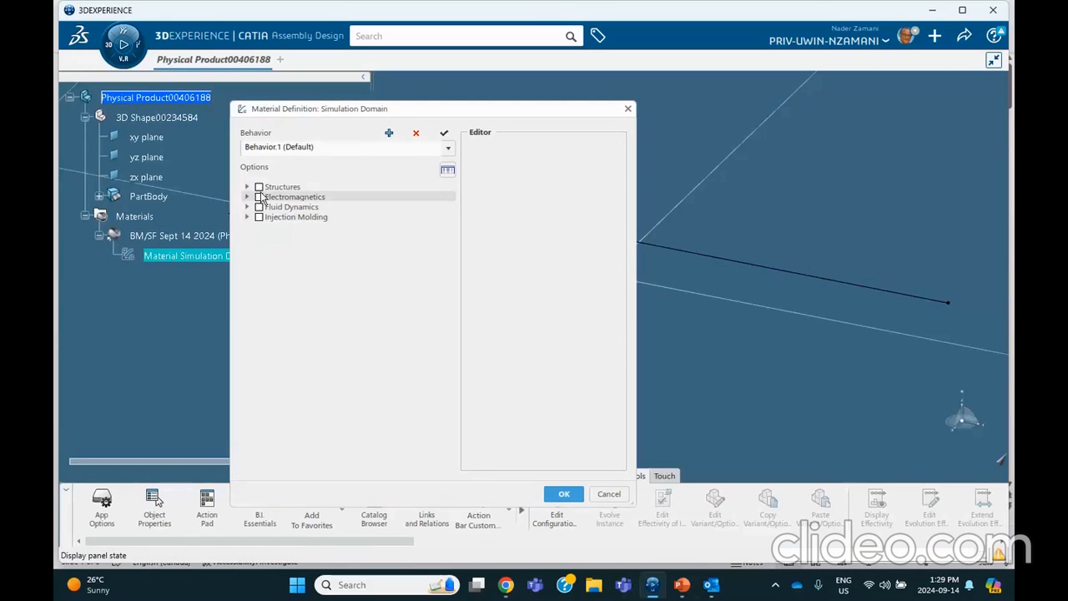
# - Add isotropic Elastic behavior under Abaqus Multiphysics mechanical elasticity, with a Young's modulus of 2.9e+007 psi
pyautogui.click(247, 188)
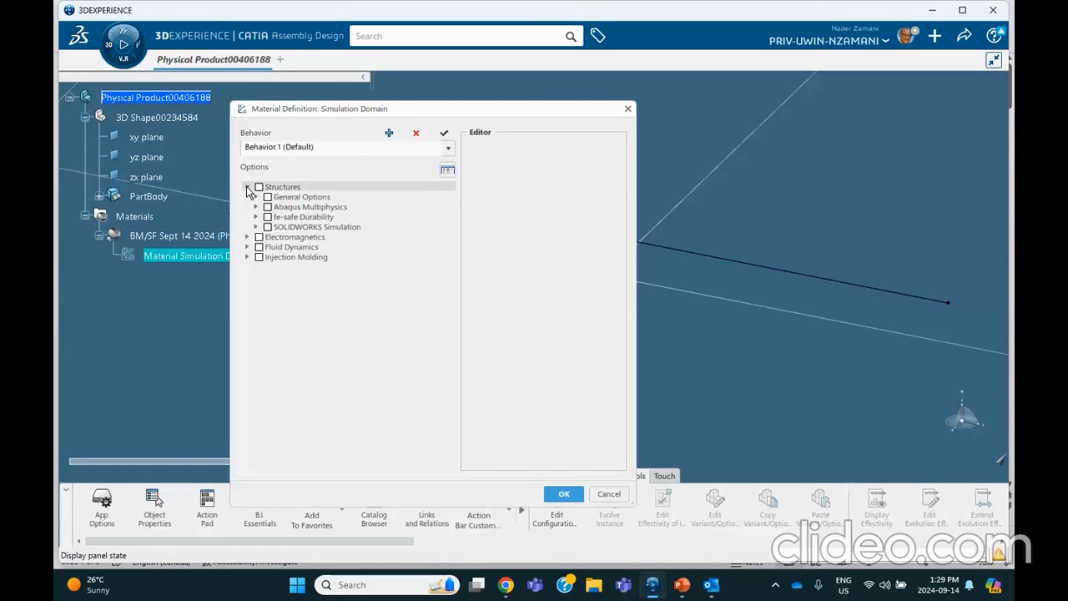
pyautogui.click(256, 207)
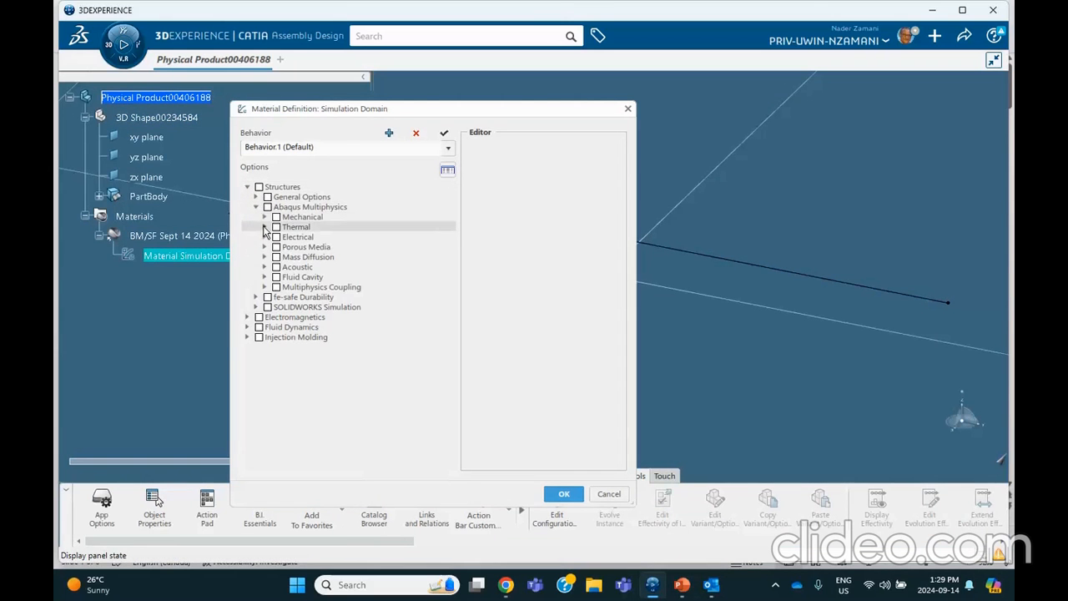
pyautogui.click(264, 217)
pyautogui.click(273, 227)
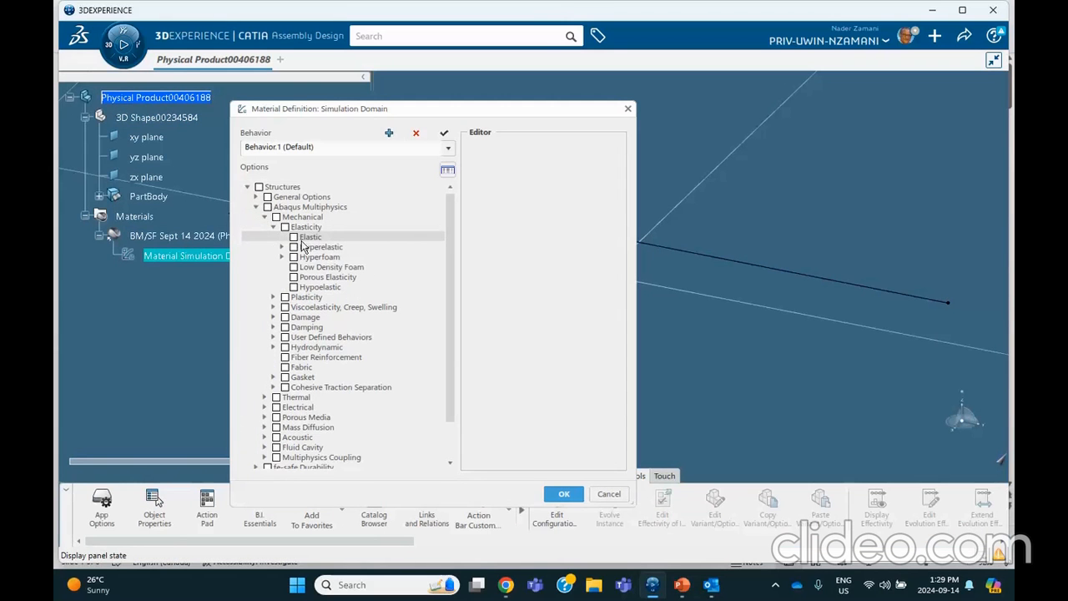
pyautogui.click(294, 237)
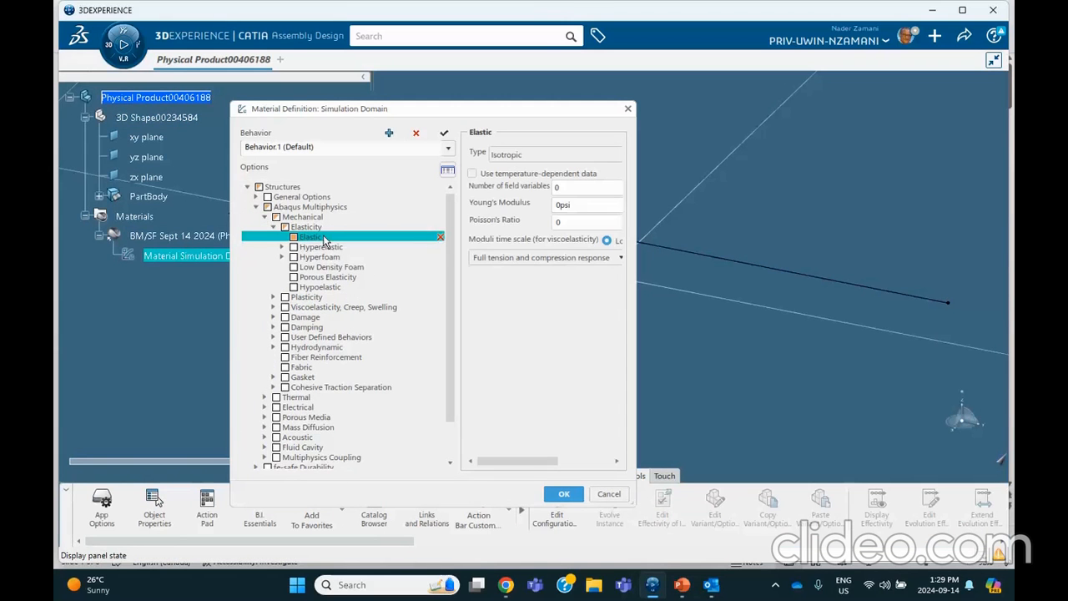
pyautogui.doubleClick(589, 205)
pyautogui.press('Return')
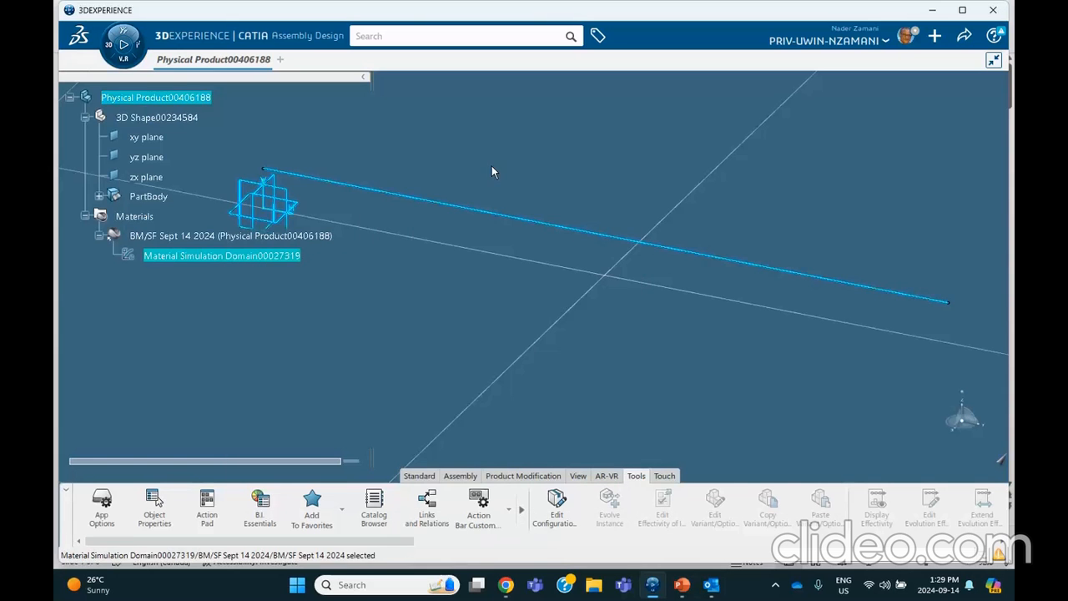
# - Reopen the material's simulation domain and set the Poisson's ratio of the Elastic behavior
pyautogui.doubleClick(193, 256)
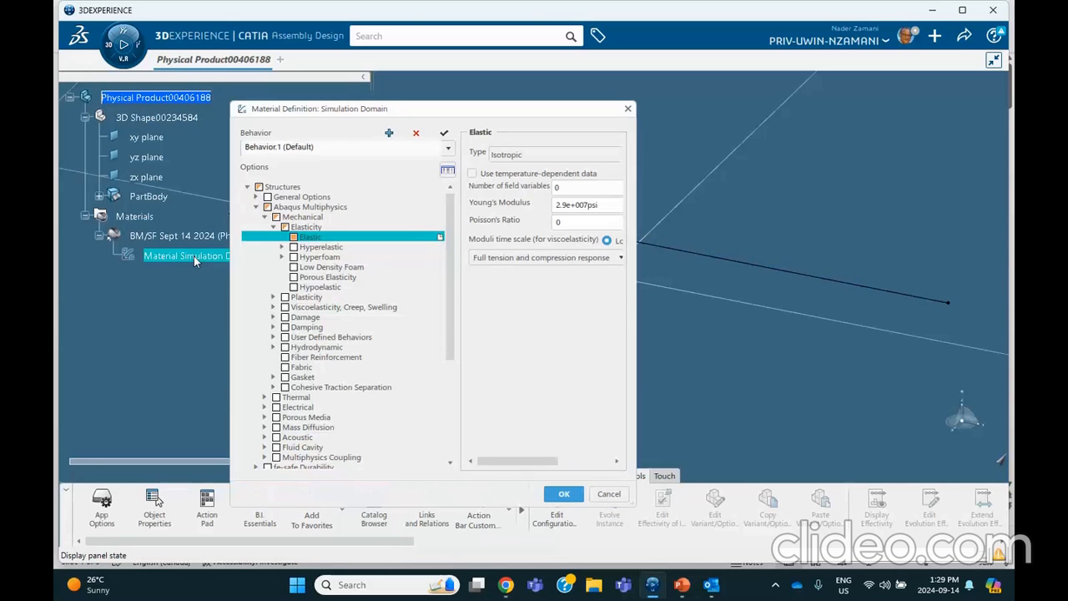
pyautogui.click(560, 223)
pyautogui.click(564, 494)
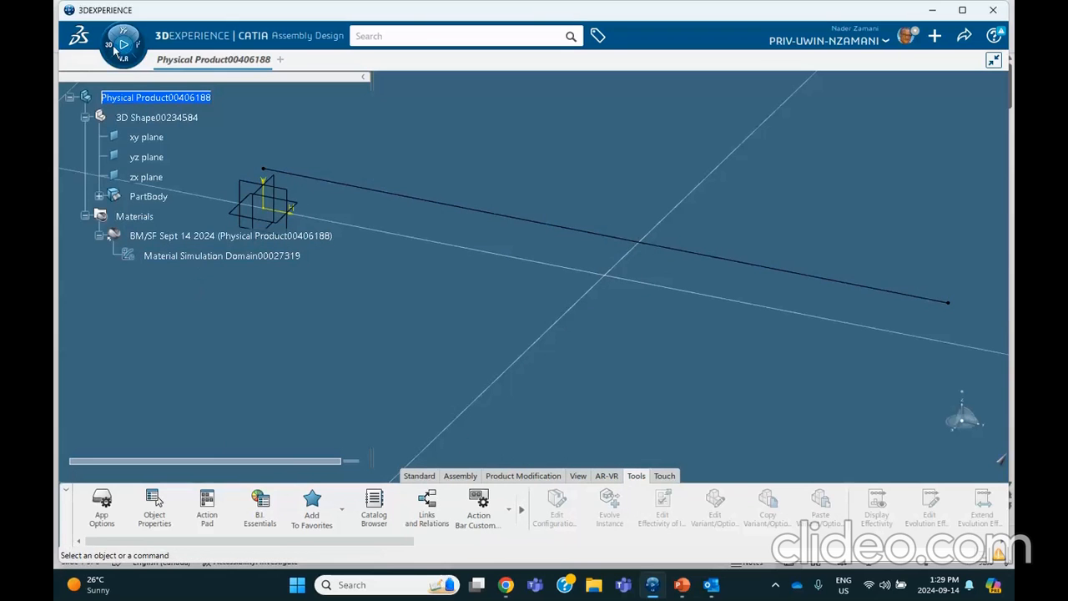
# - Activate the 3D Shape for surface design and create a Join from the sketched line
pyautogui.click(99, 196)
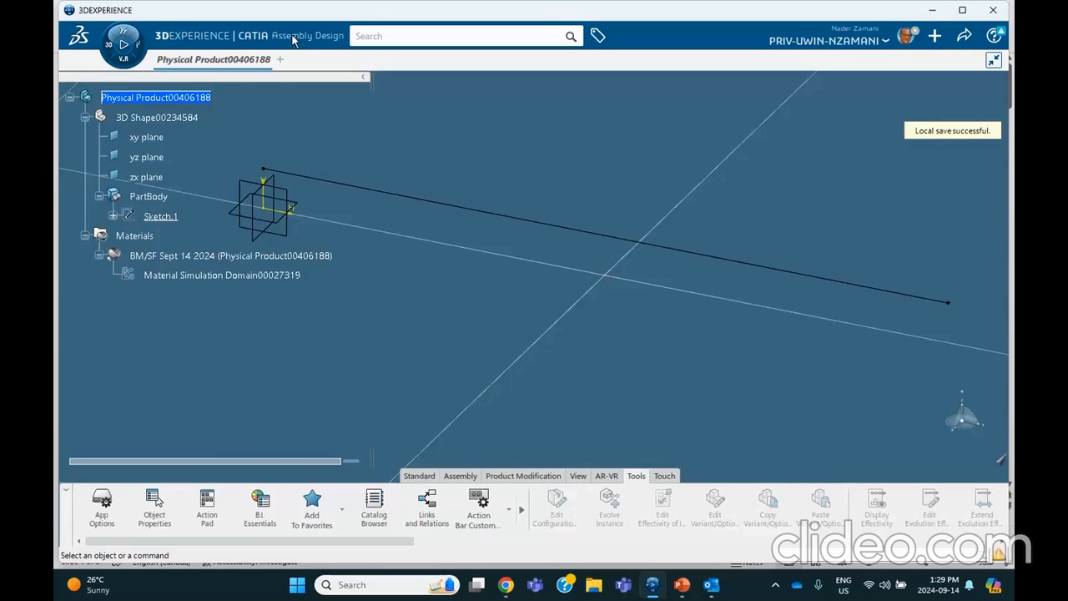
pyautogui.doubleClick(153, 118)
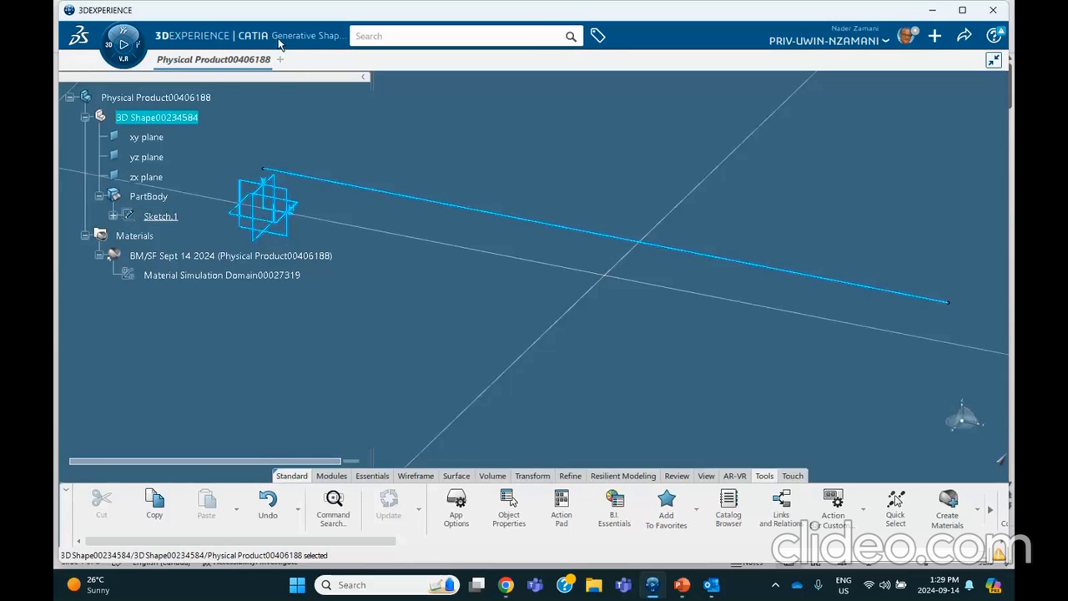
pyautogui.click(532, 476)
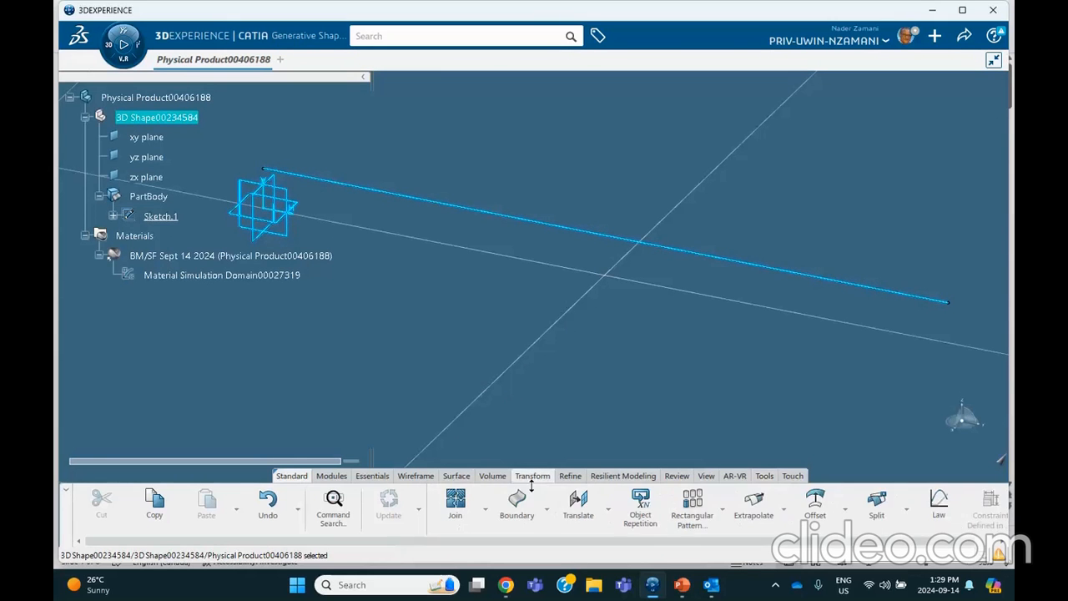
pyautogui.click(454, 499)
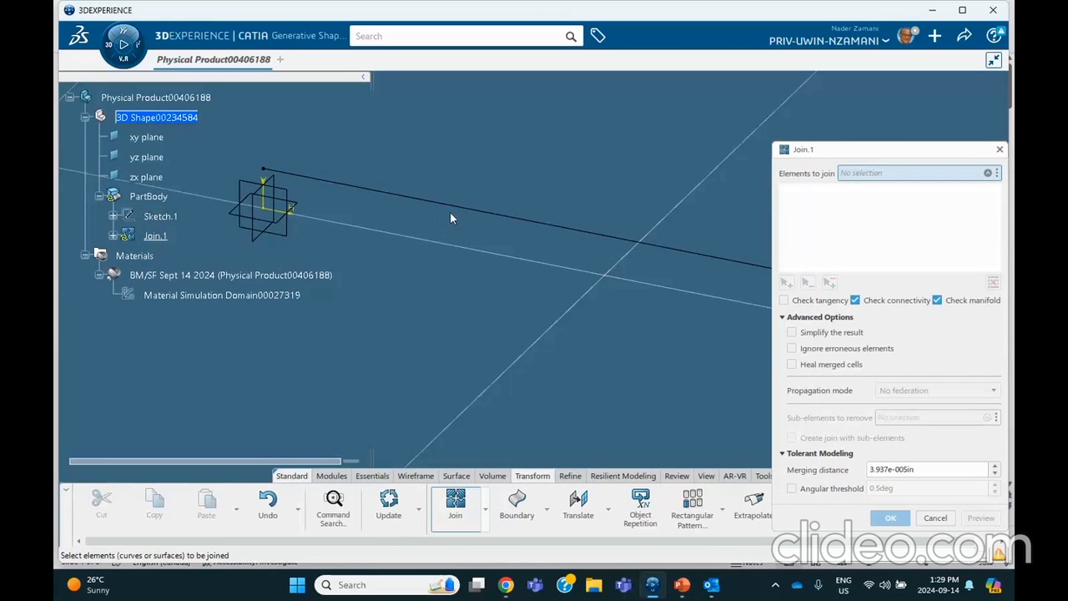
pyautogui.click(465, 209)
pyautogui.click(891, 517)
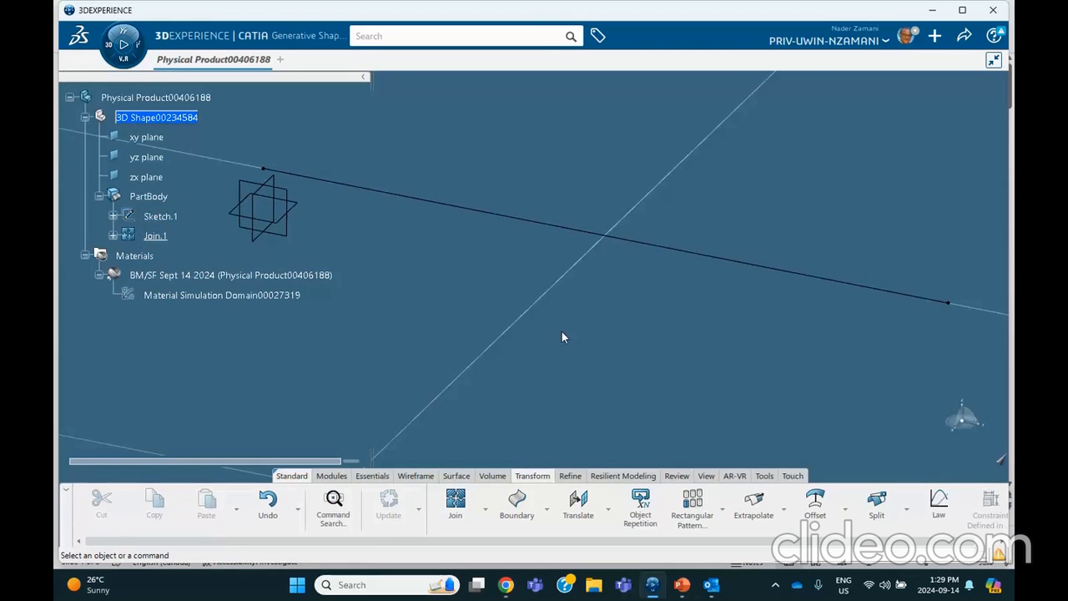
# - Switch to Structural Model Creation and add an empty finite element model to the product
pyautogui.moveTo(577, 321); pyautogui.dragTo(578, 294, button='middle')
pyautogui.moveTo(428, 295)
pyautogui.mouseDown(button='middle')
pyautogui.moveTo(490, 273)
pyautogui.moveTo(443, 238)
pyautogui.moveTo(440, 302)
pyautogui.moveTo(439, 281)
pyautogui.moveTo(450, 278)
pyautogui.mouseUp(button='middle')
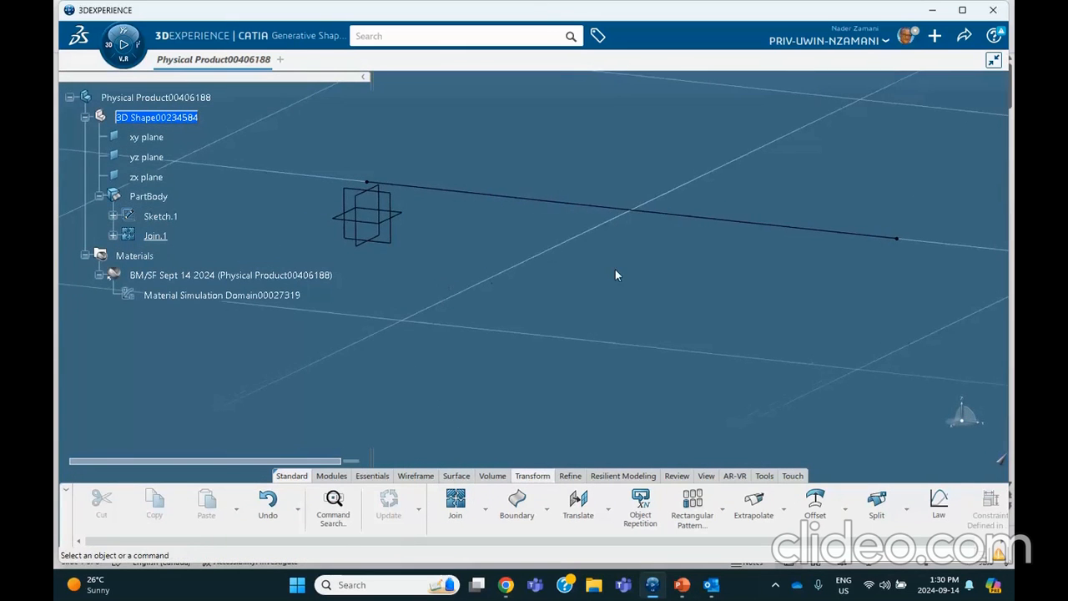
pyautogui.moveTo(614, 273); pyautogui.dragTo(648, 336, button='middle')
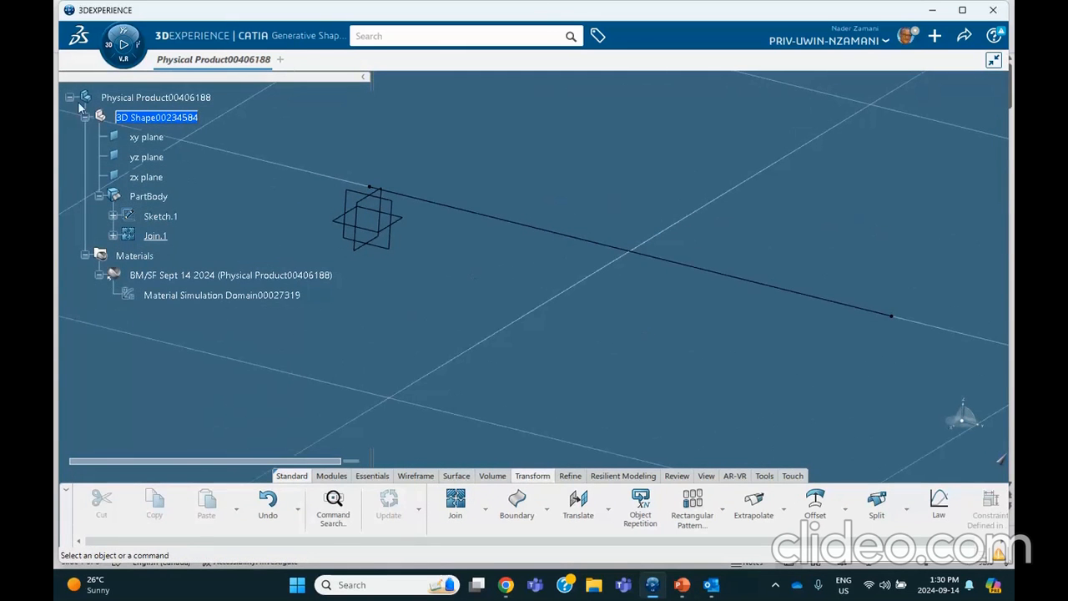
pyautogui.click(107, 47)
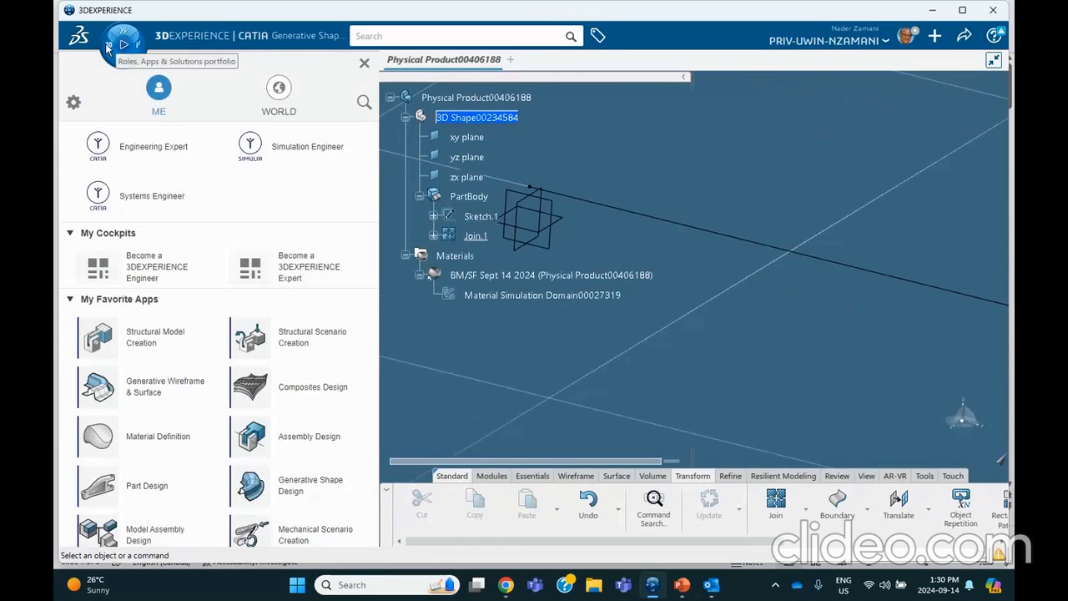
pyautogui.click(127, 351)
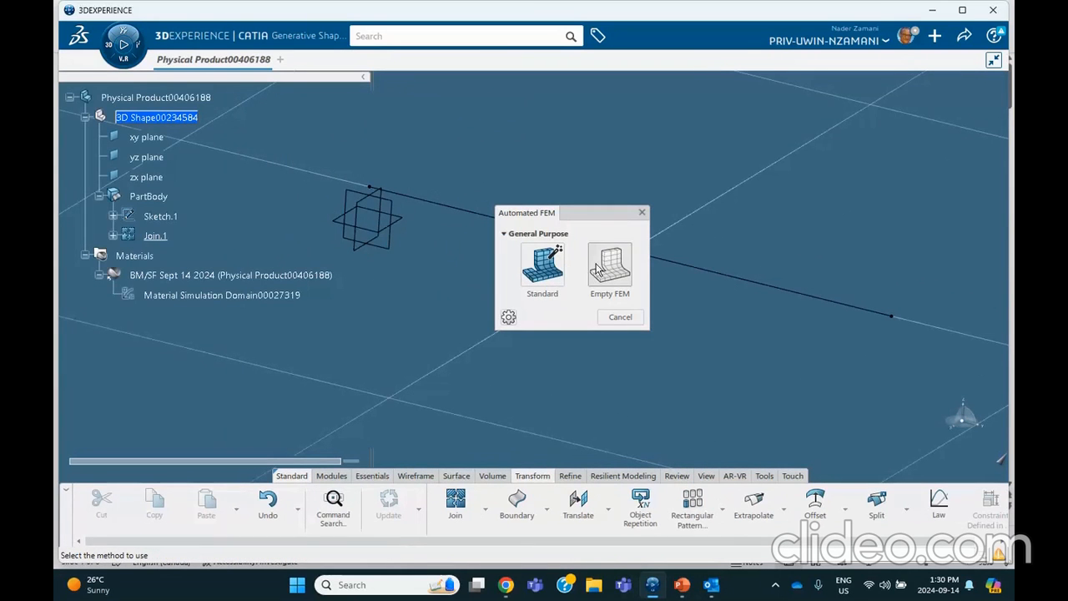
pyautogui.click(597, 271)
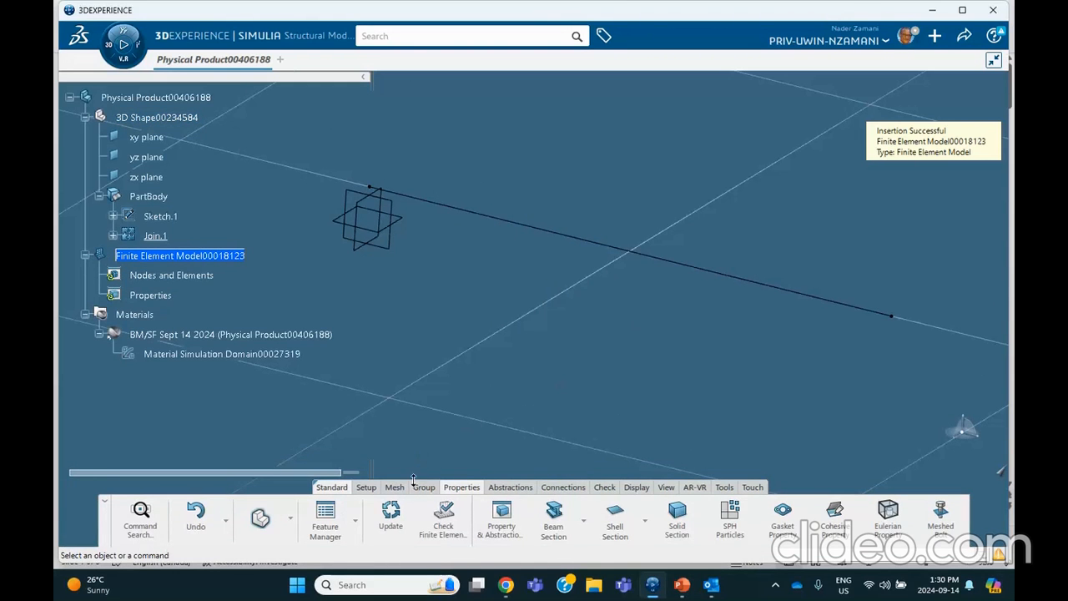
# - Create and generate a linear-element Beam Mesh supported on the joined line, keeping the proposed mesh size and sag
pyautogui.click(395, 490)
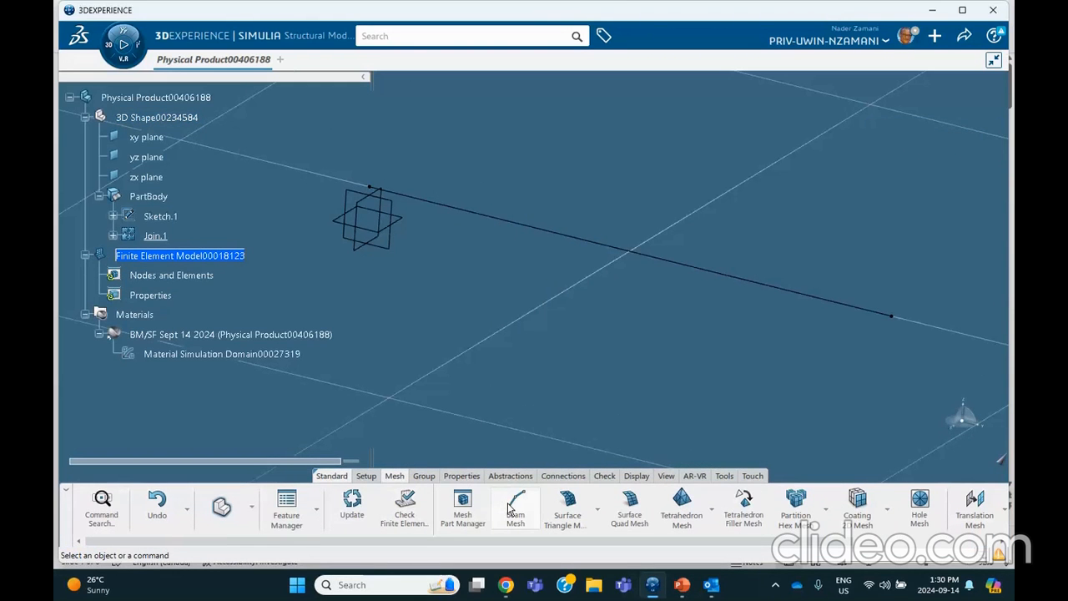
pyautogui.click(514, 507)
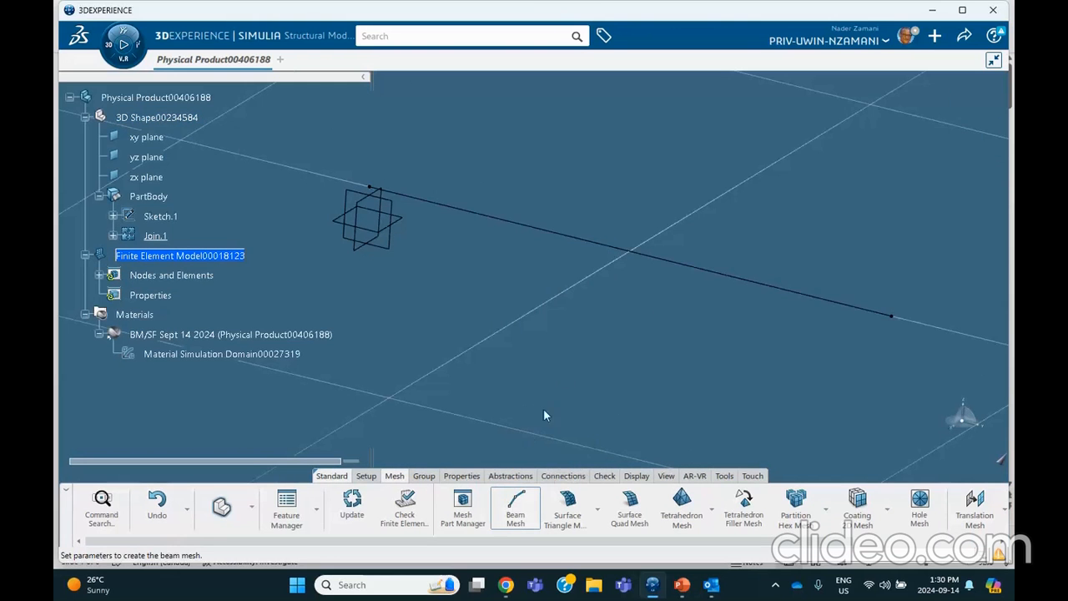
pyautogui.click(598, 245)
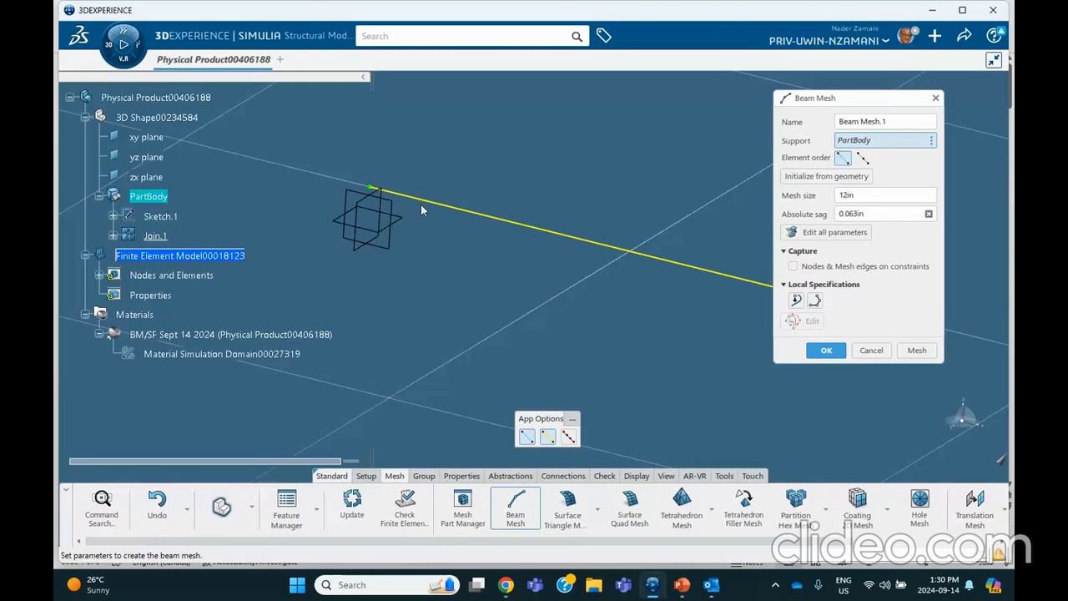
pyautogui.click(916, 350)
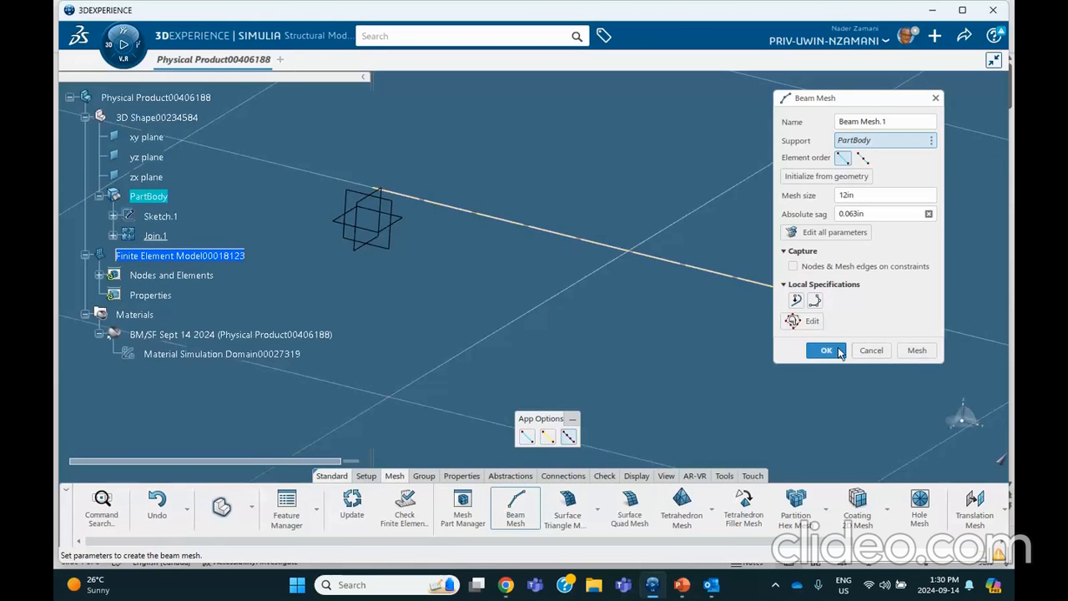
pyautogui.click(824, 351)
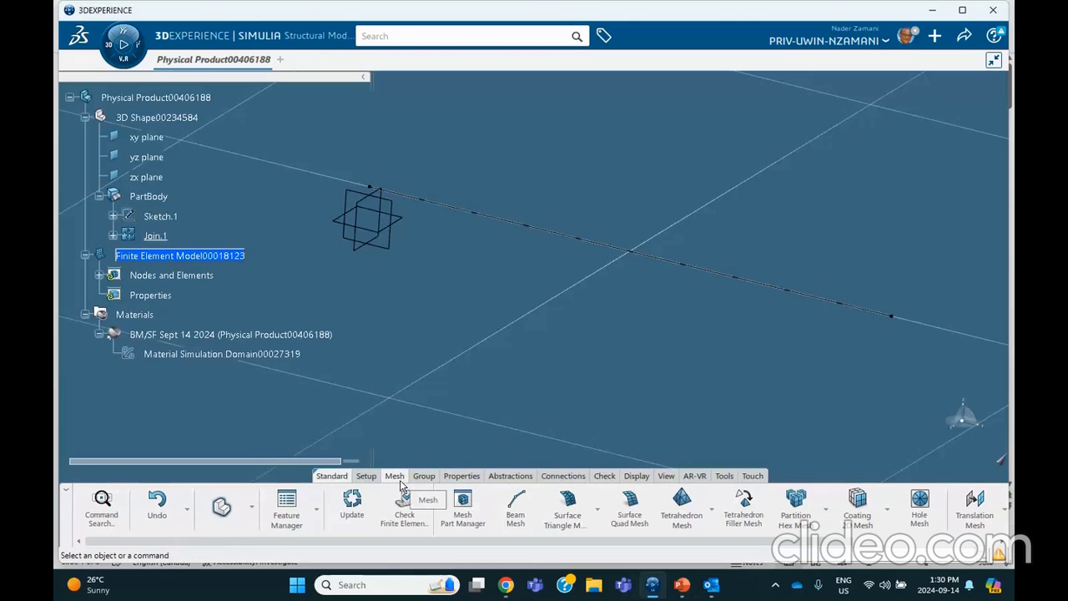
# - Define a circular Beam Profile with a radius of 2 in
pyautogui.click(462, 475)
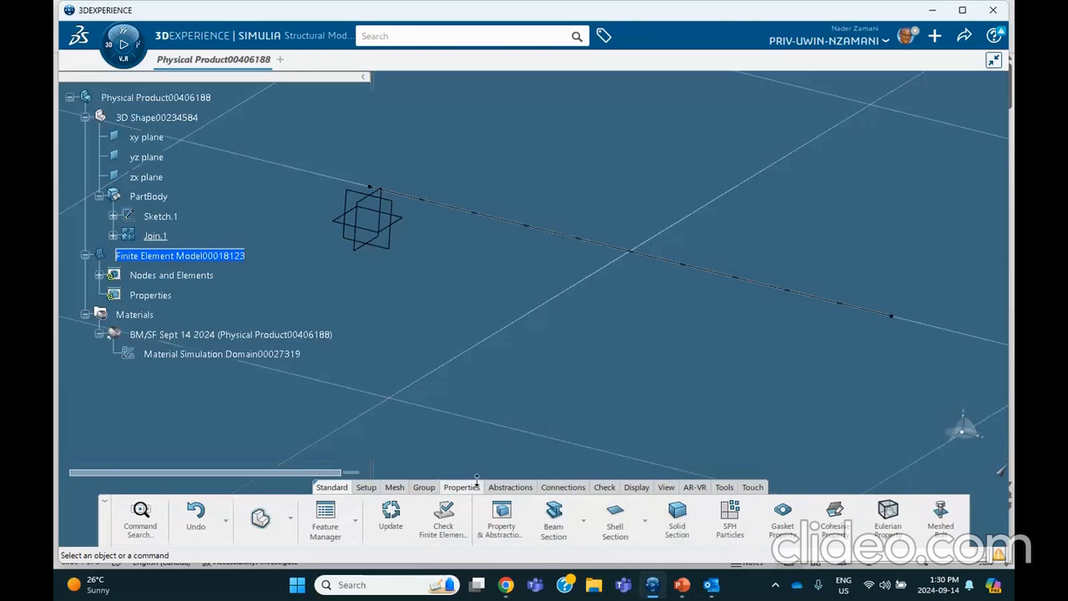
pyautogui.click(645, 520)
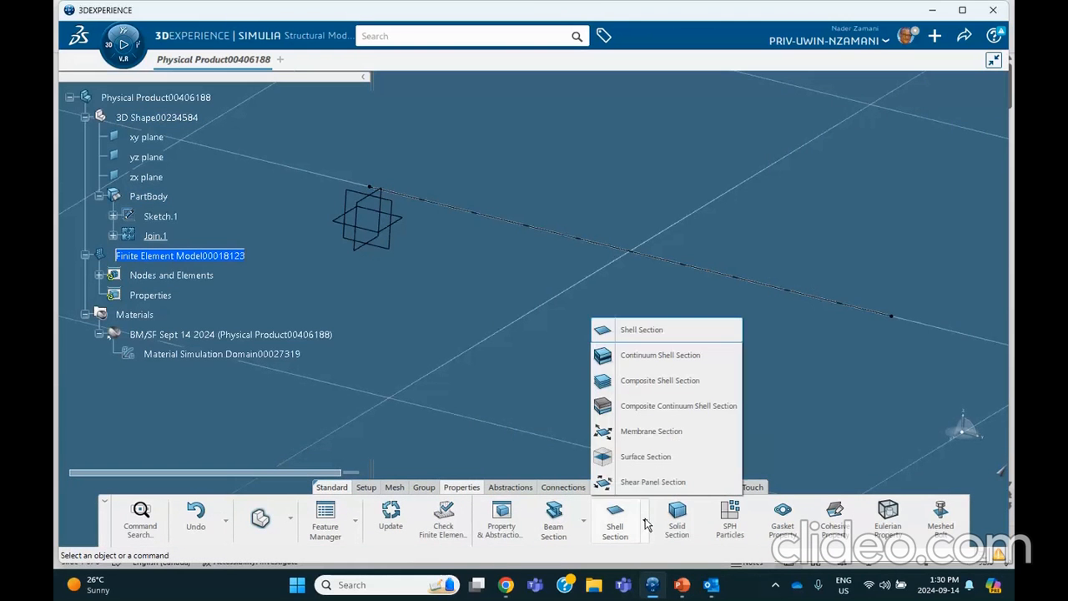
pyautogui.click(583, 520)
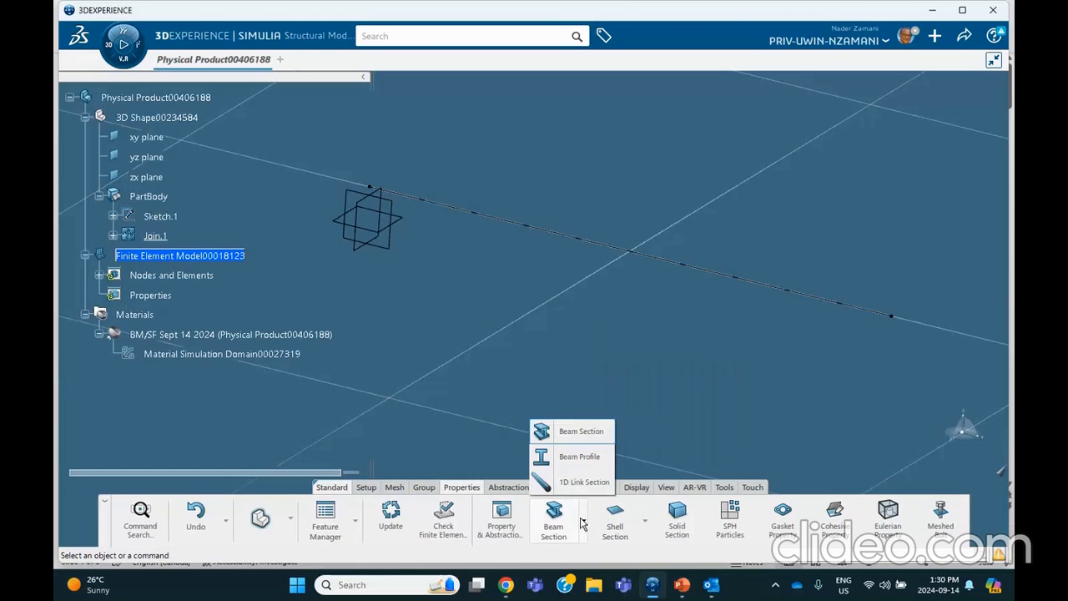
pyautogui.click(579, 457)
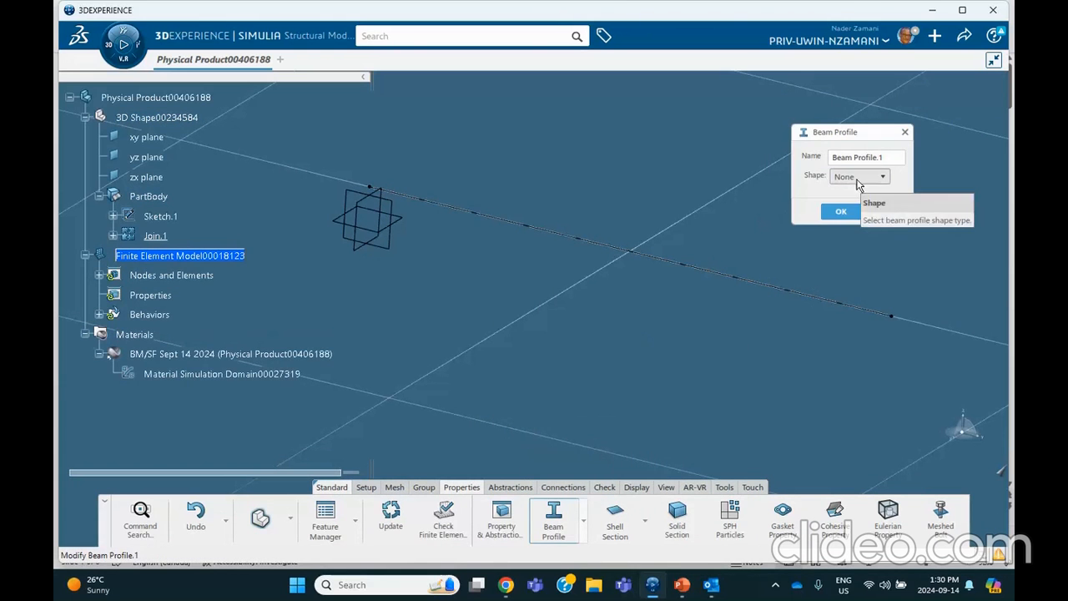
pyautogui.click(857, 178)
pyautogui.click(846, 216)
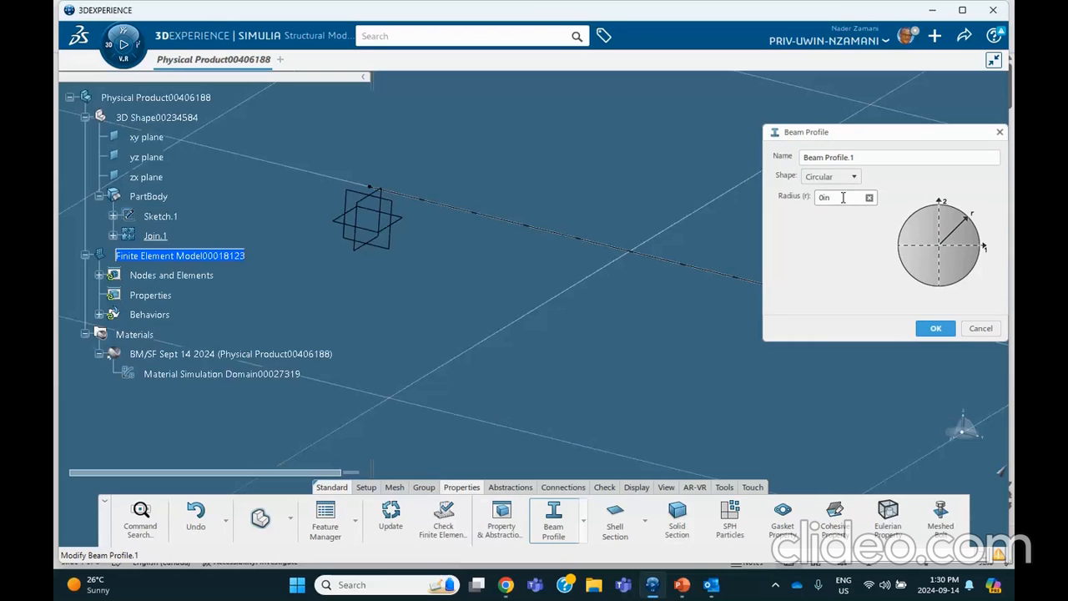
pyautogui.write('2')
pyautogui.click(935, 328)
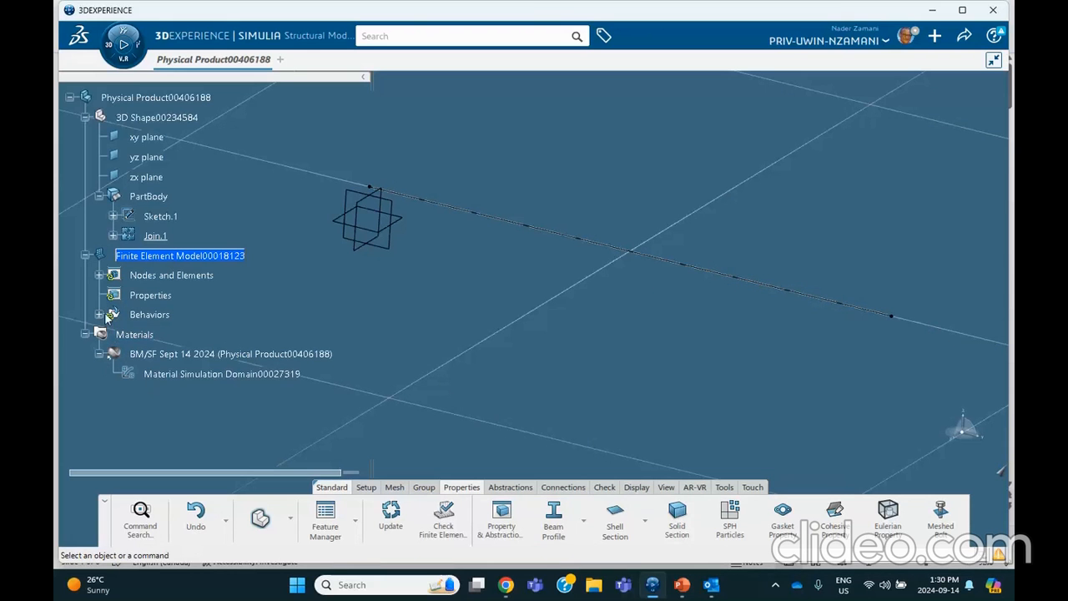
# - Create a Beam Section supported on the joined line and assign the circular beam profile to it
pyautogui.click(582, 519)
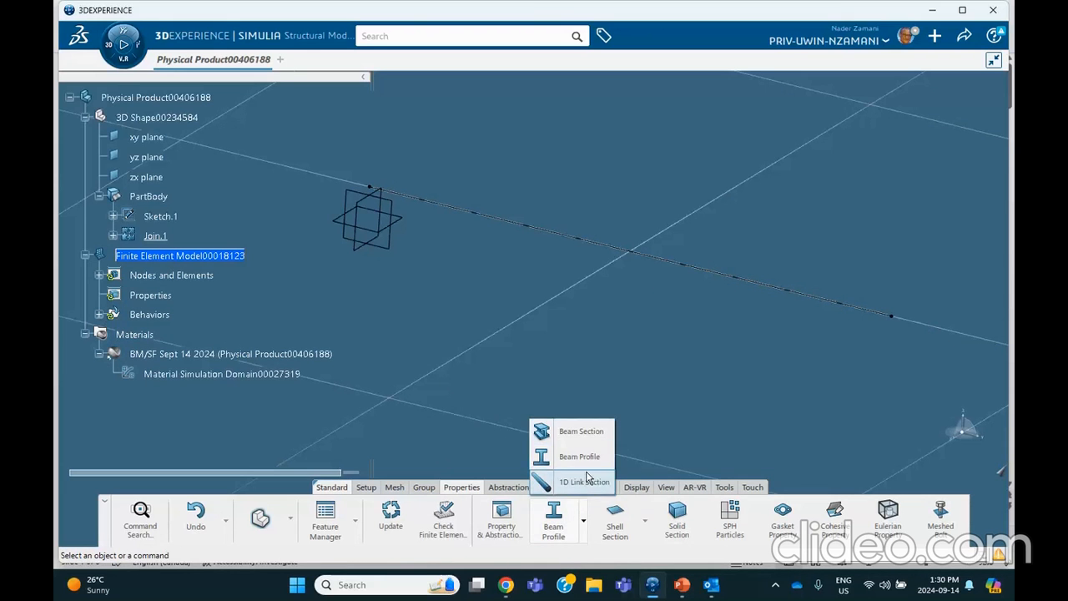
pyautogui.click(591, 434)
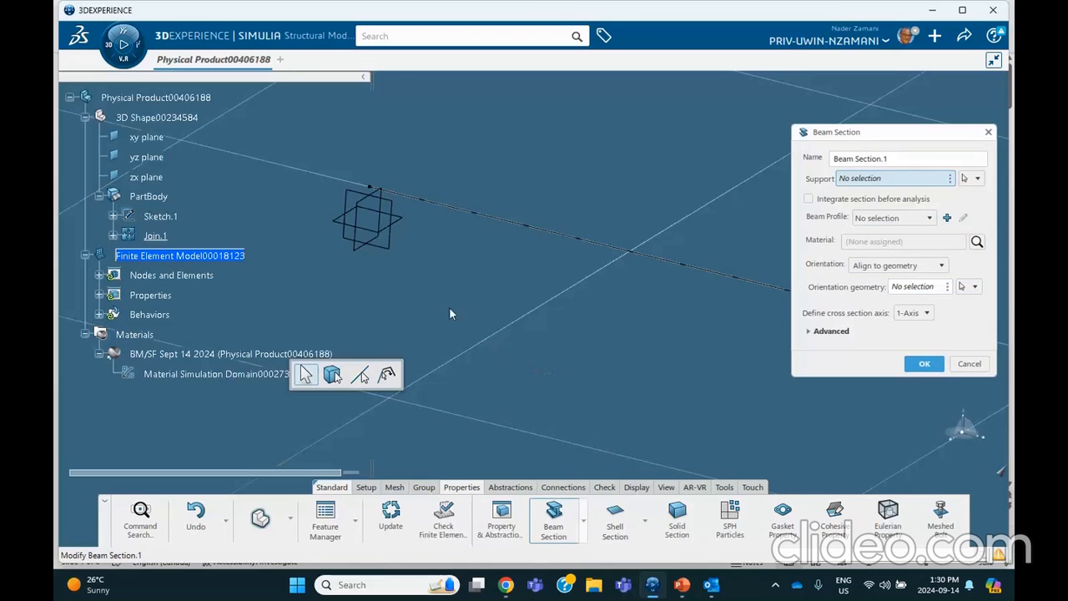
pyautogui.click(484, 214)
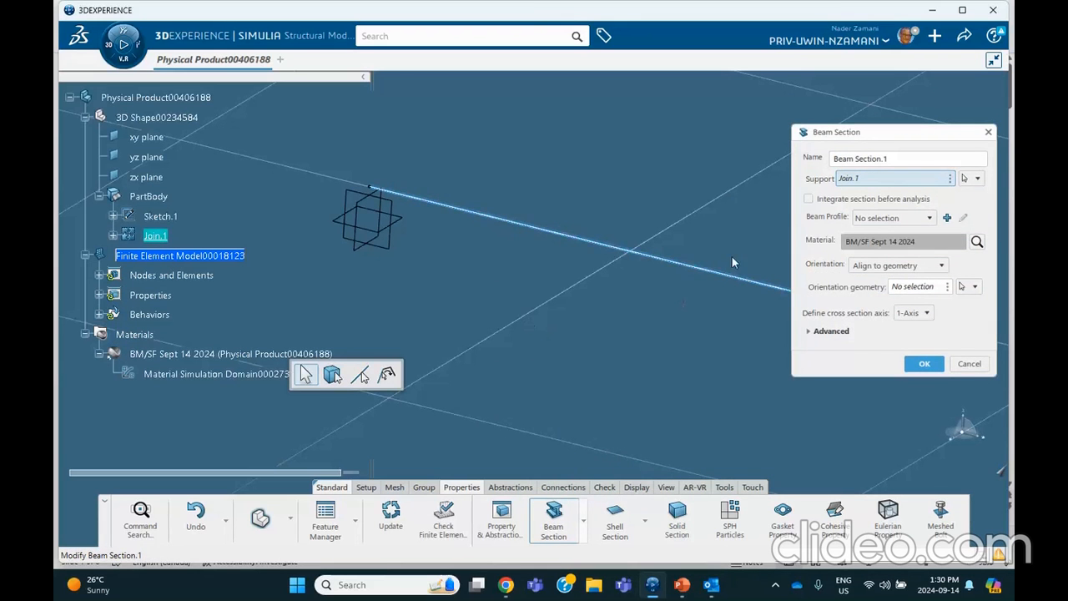
pyautogui.click(897, 218)
pyautogui.click(895, 233)
pyautogui.click(924, 363)
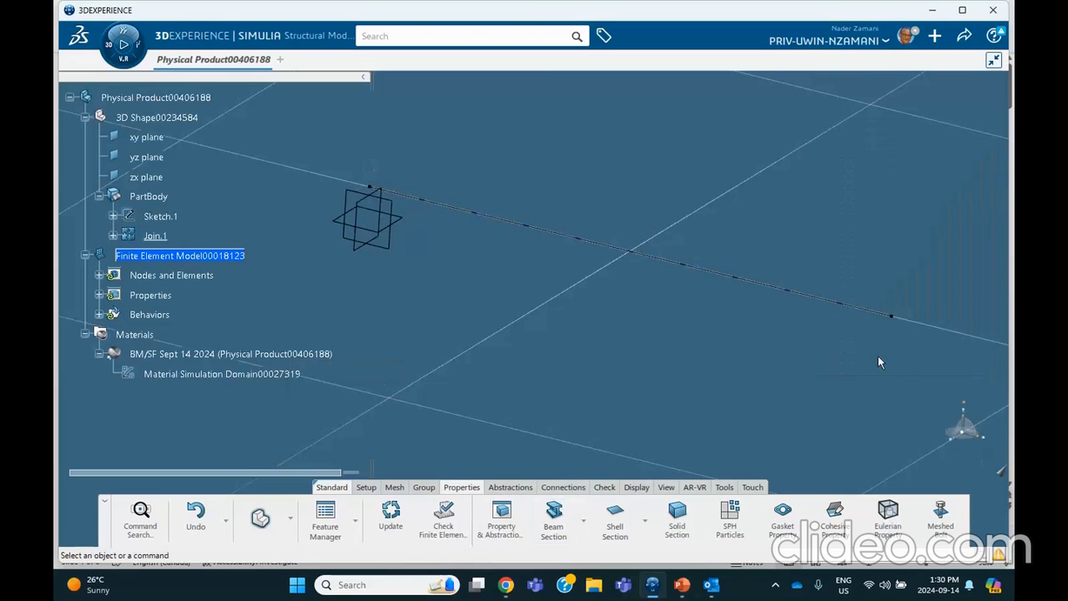
# - Save the physical product together with its finite element model
pyautogui.moveTo(521, 317); pyautogui.dragTo(486, 311, button='middle')
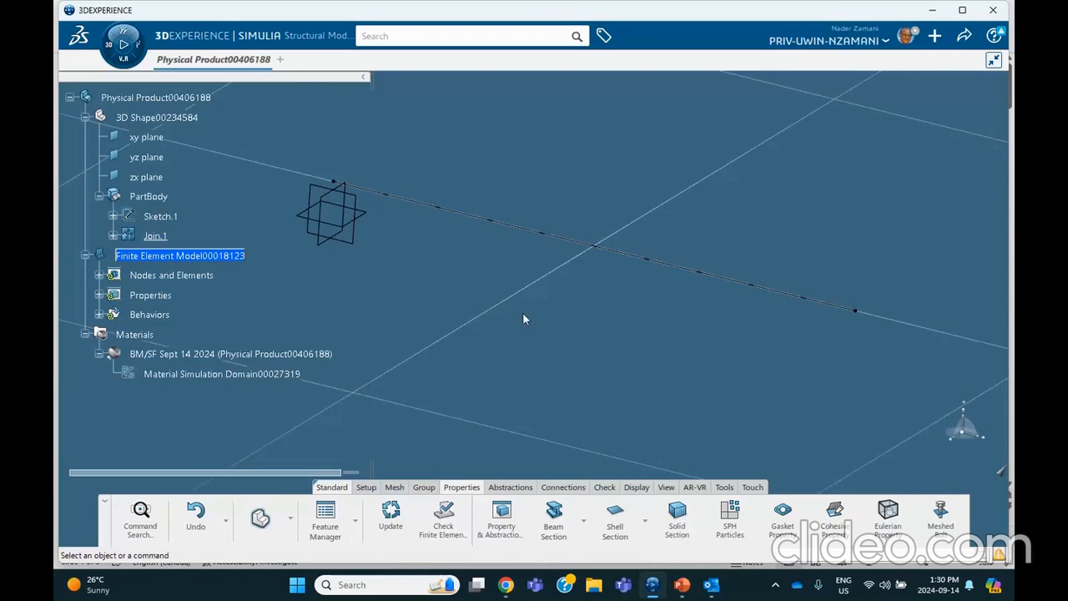
pyautogui.click(964, 36)
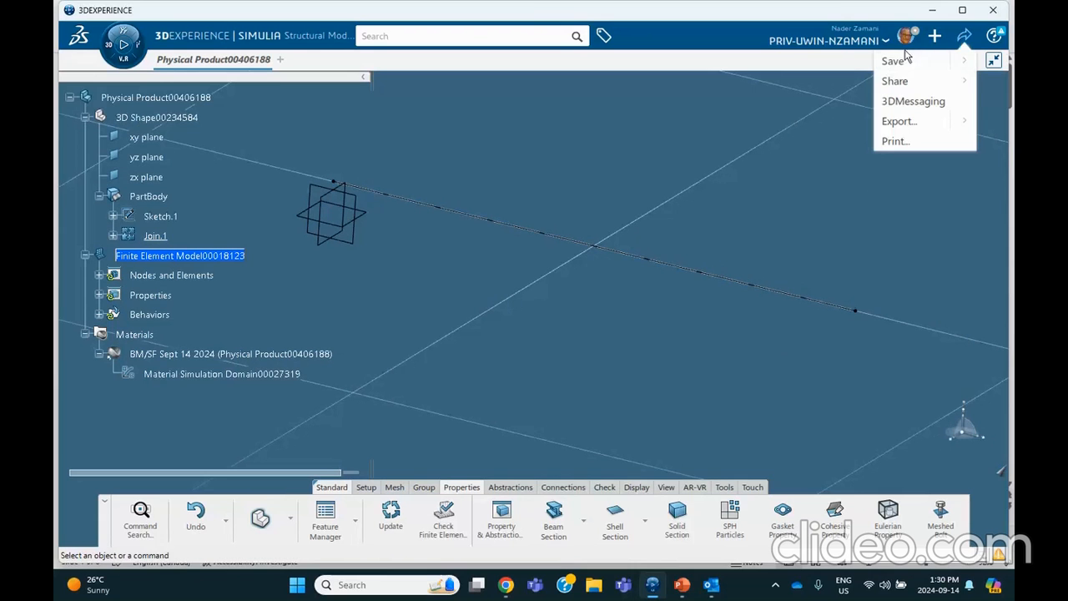
pyautogui.click(889, 62)
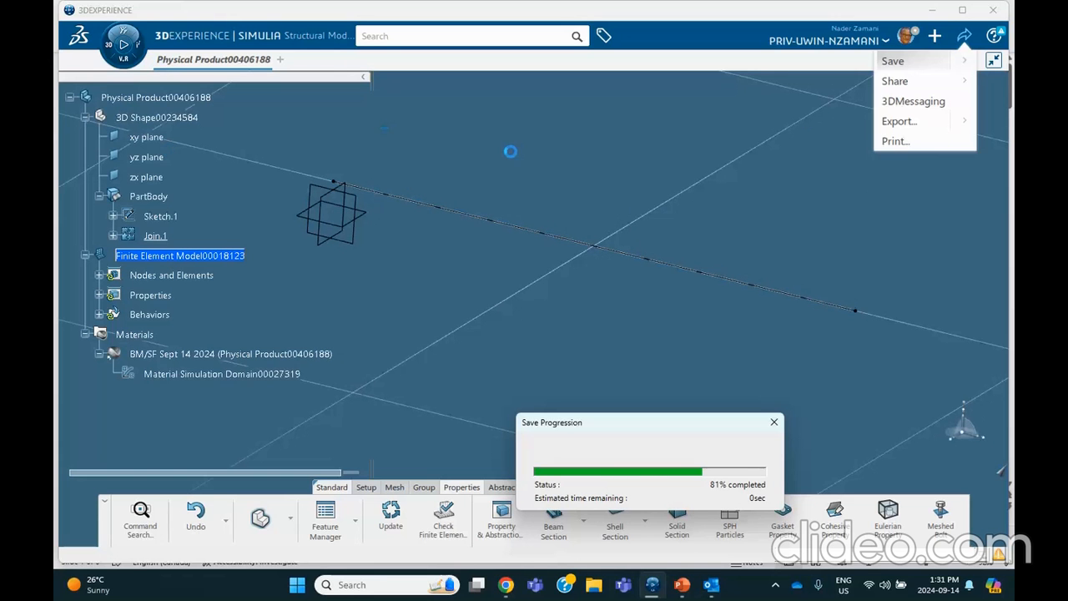
# - Switch to Structural Scenario Creation and initialize a Structural simulation that uses the product's existing finite element model
pyautogui.click(121, 44)
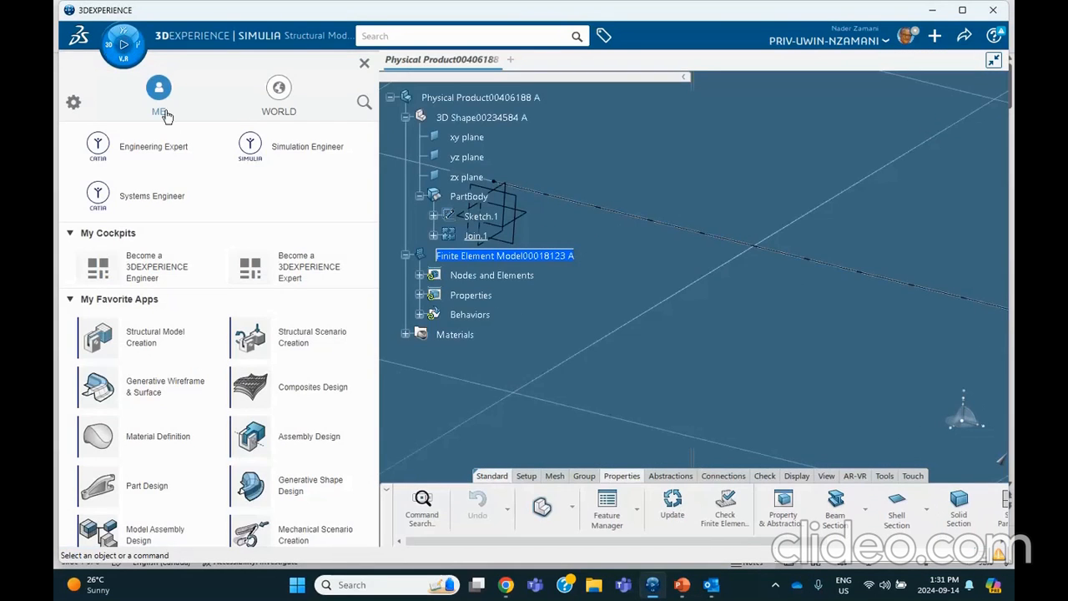
pyautogui.click(313, 342)
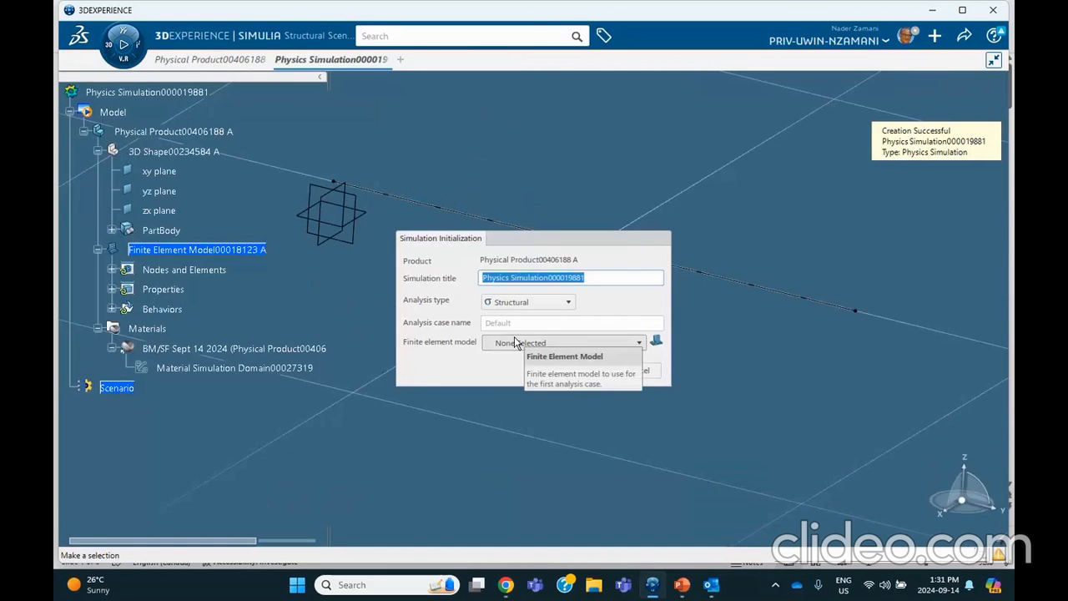
pyautogui.click(516, 344)
pyautogui.click(517, 372)
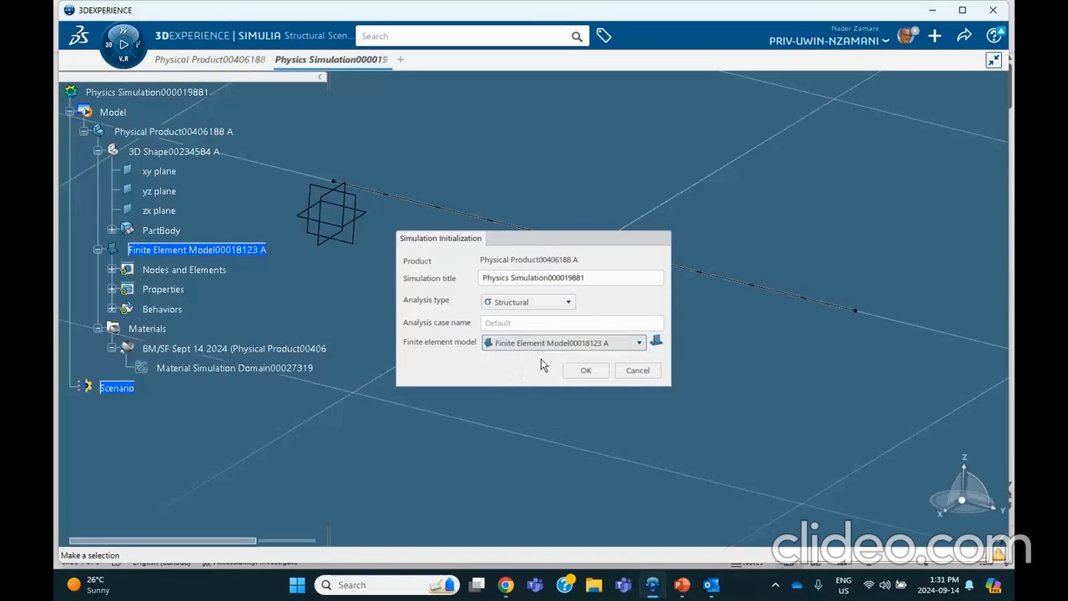
pyautogui.click(582, 373)
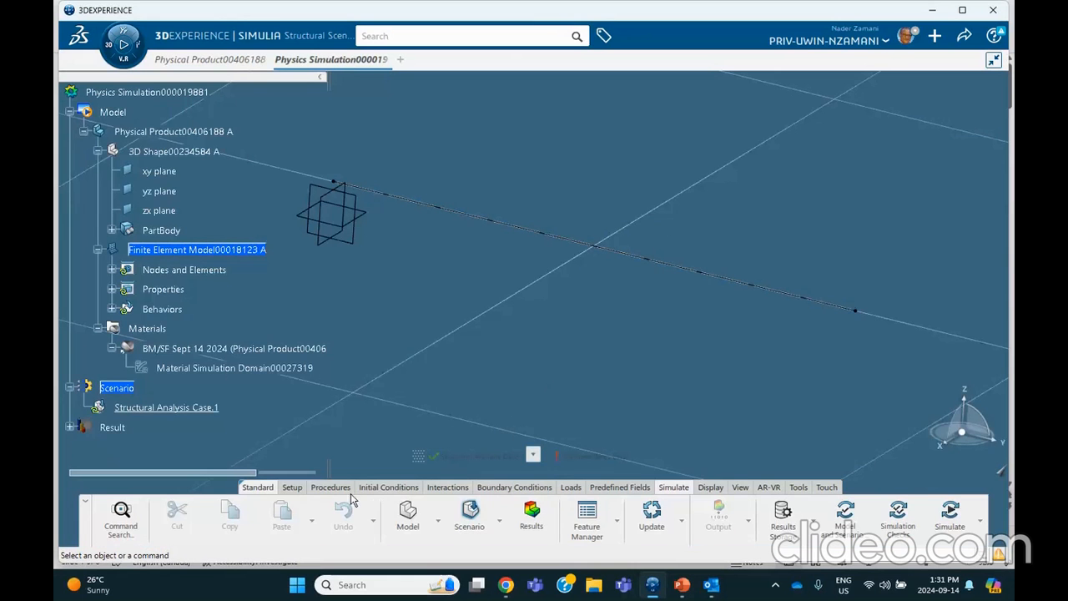
# - Add a Static Perturbation Step to the structural analysis case with its default settings
pyautogui.scroll(-1, 868, 509)
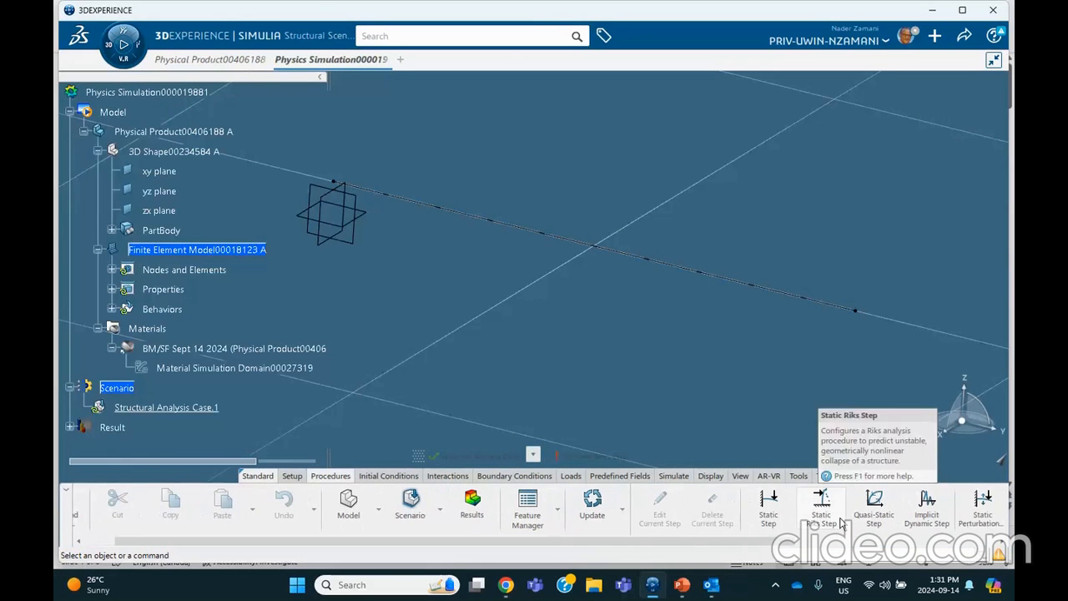
pyautogui.click(984, 510)
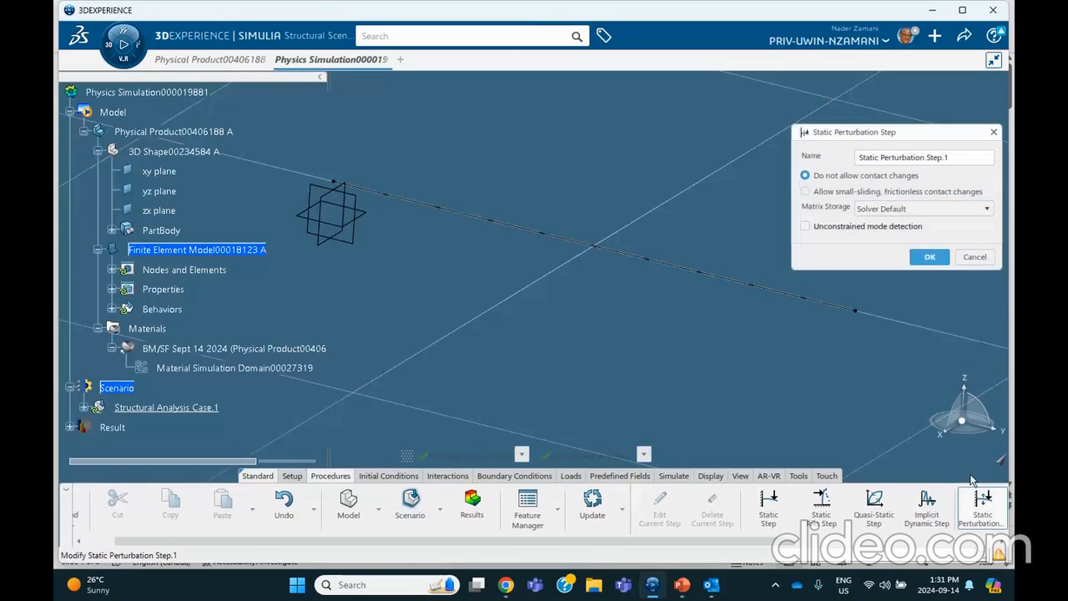
pyautogui.click(938, 257)
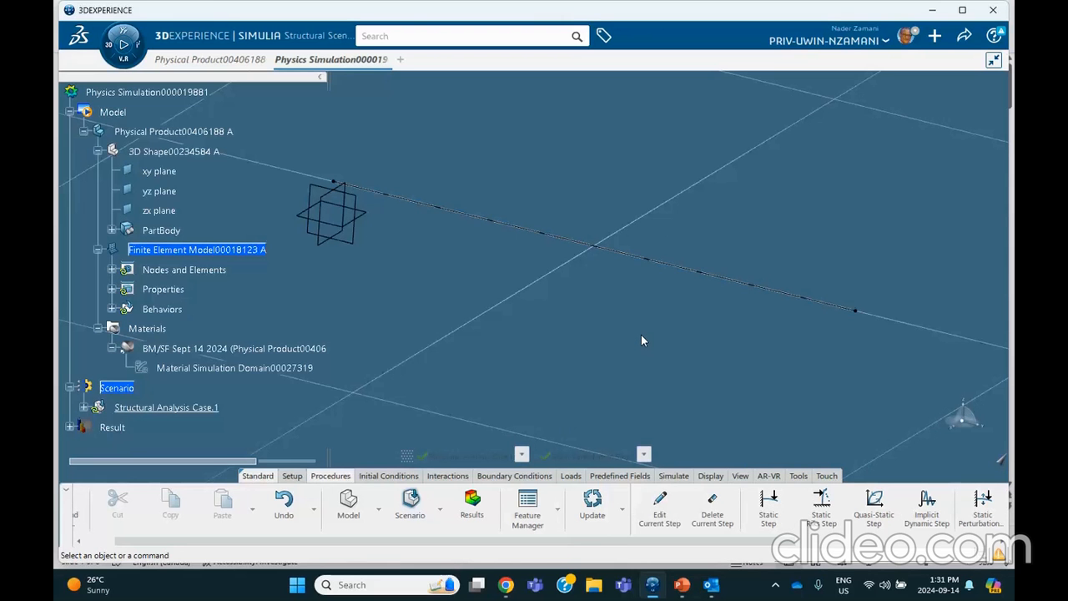
# - Apply a Clamp to the beam's end vertex next to the reference planes
pyautogui.moveTo(513, 313); pyautogui.dragTo(490, 287, button='middle')
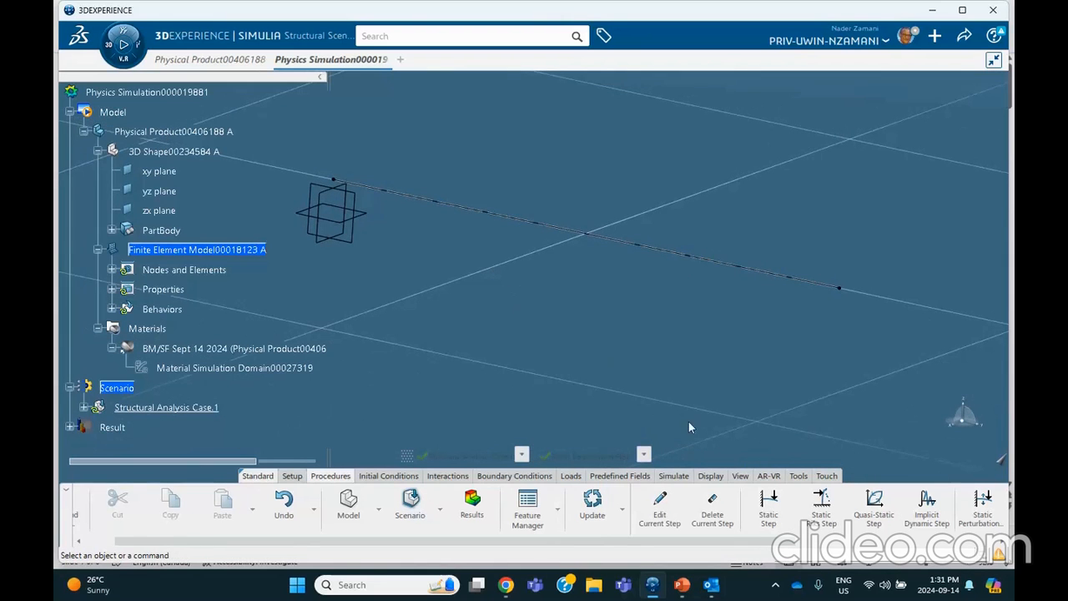
pyautogui.click(507, 482)
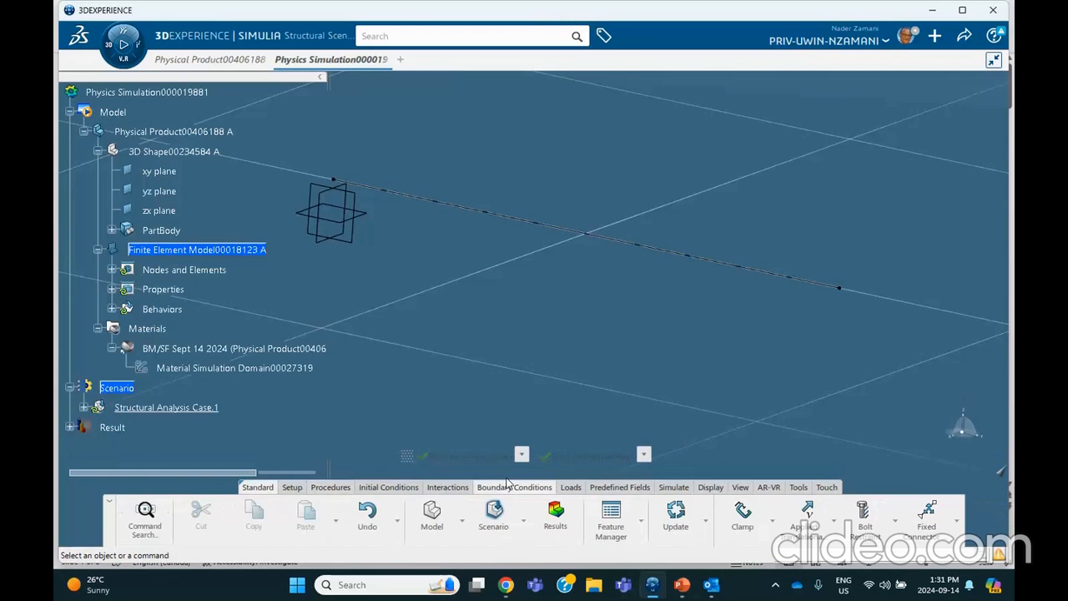
pyautogui.click(742, 512)
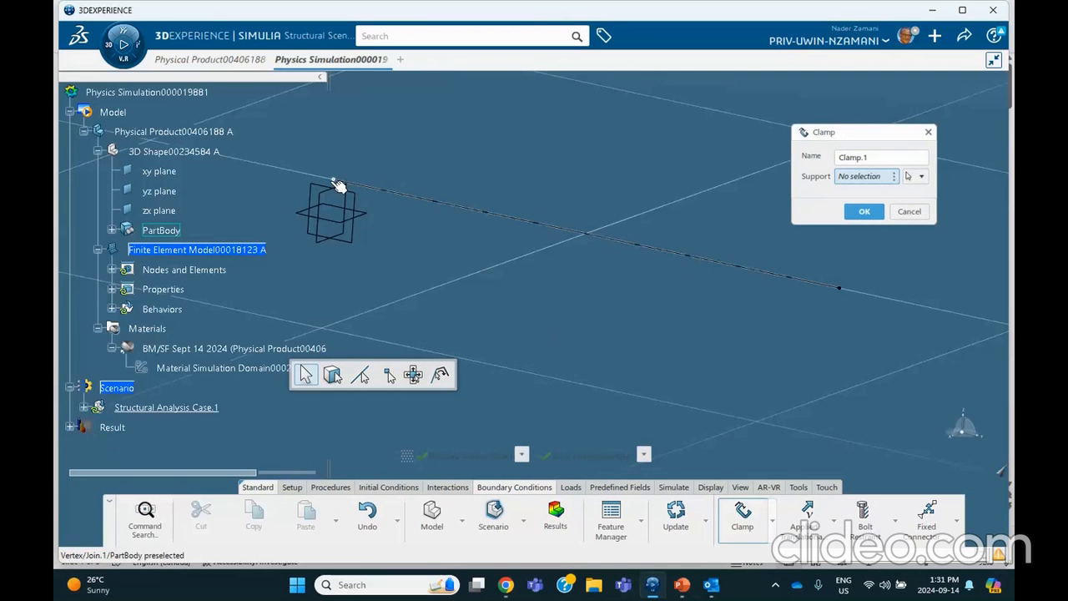
pyautogui.click(334, 180)
pyautogui.click(864, 211)
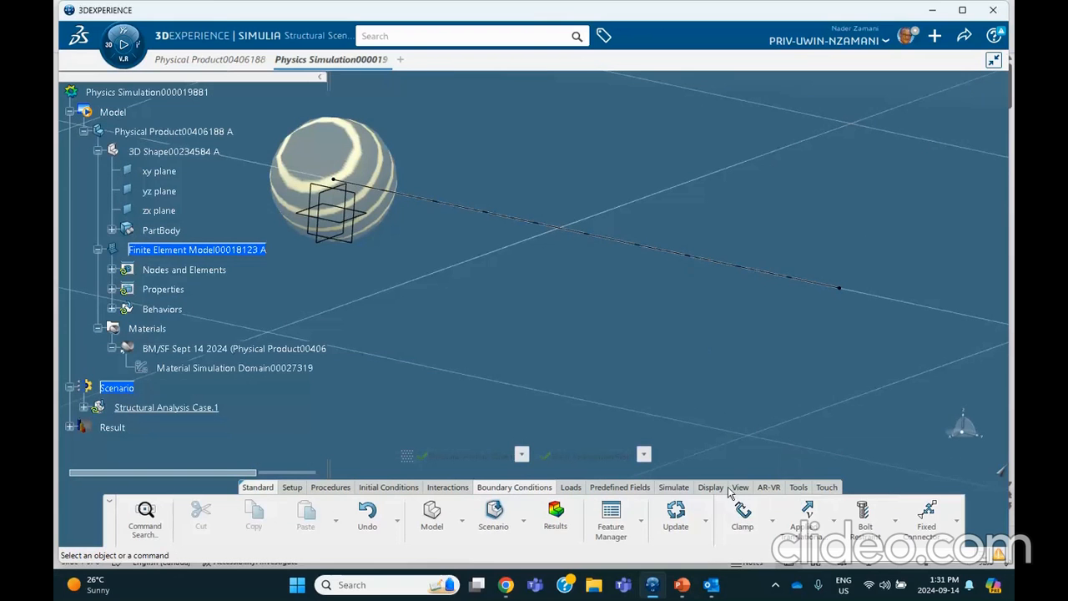
# - Create a Beam Load with uniform field variation in the global system and a Z component of -10 lbf_in
pyautogui.click(571, 488)
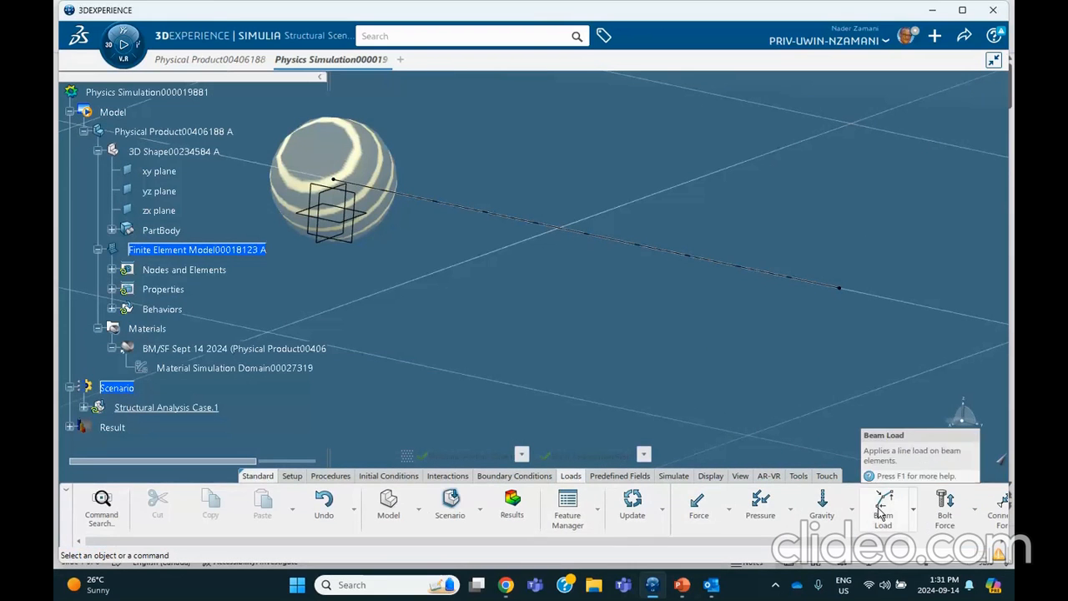
pyautogui.click(915, 511)
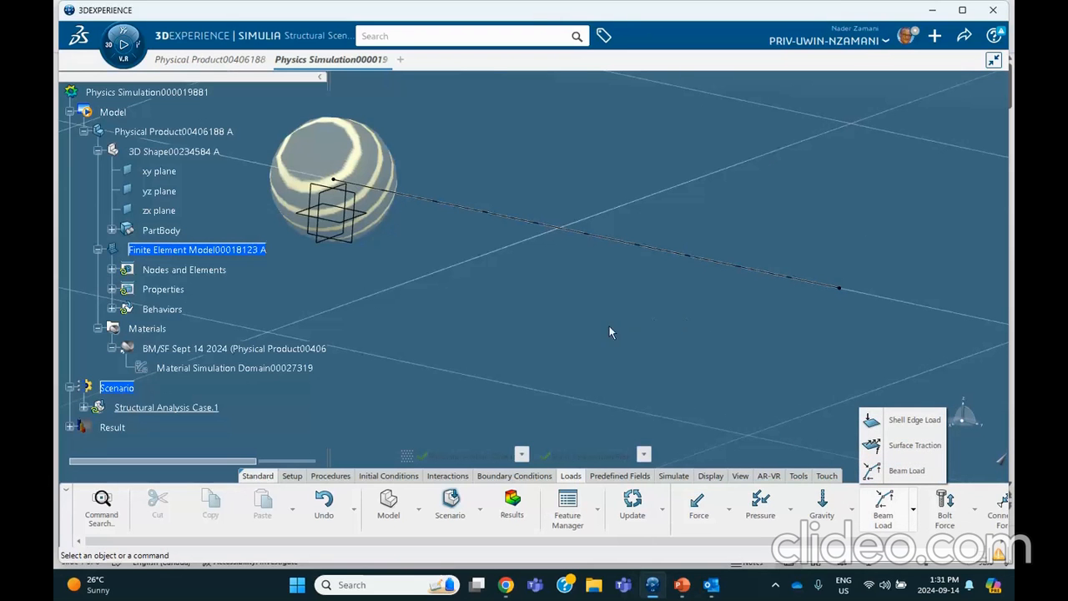
pyautogui.click(902, 471)
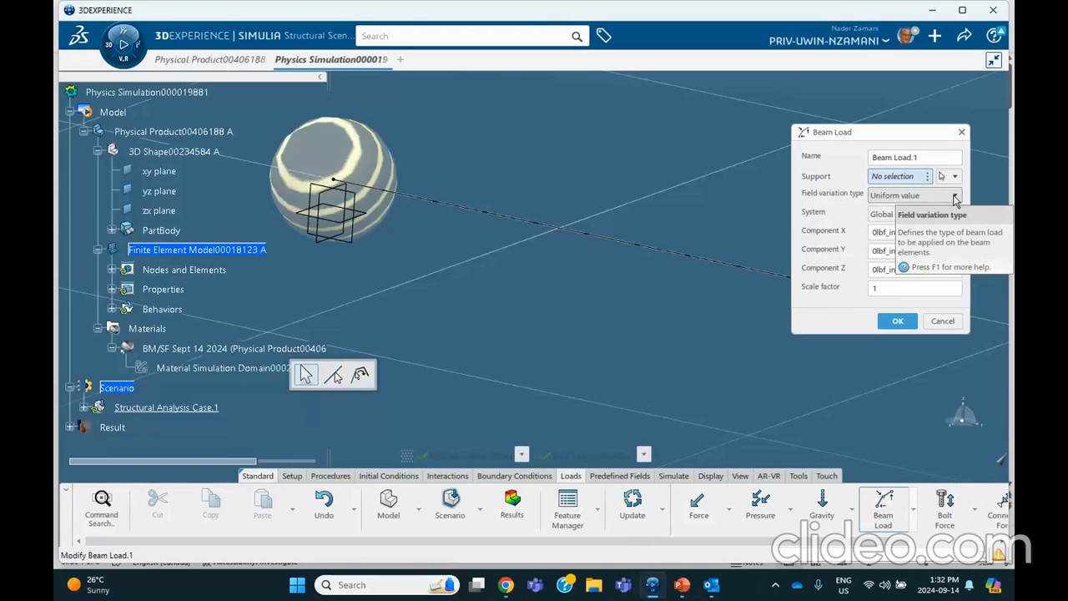
pyautogui.click(951, 198)
pyautogui.click(955, 195)
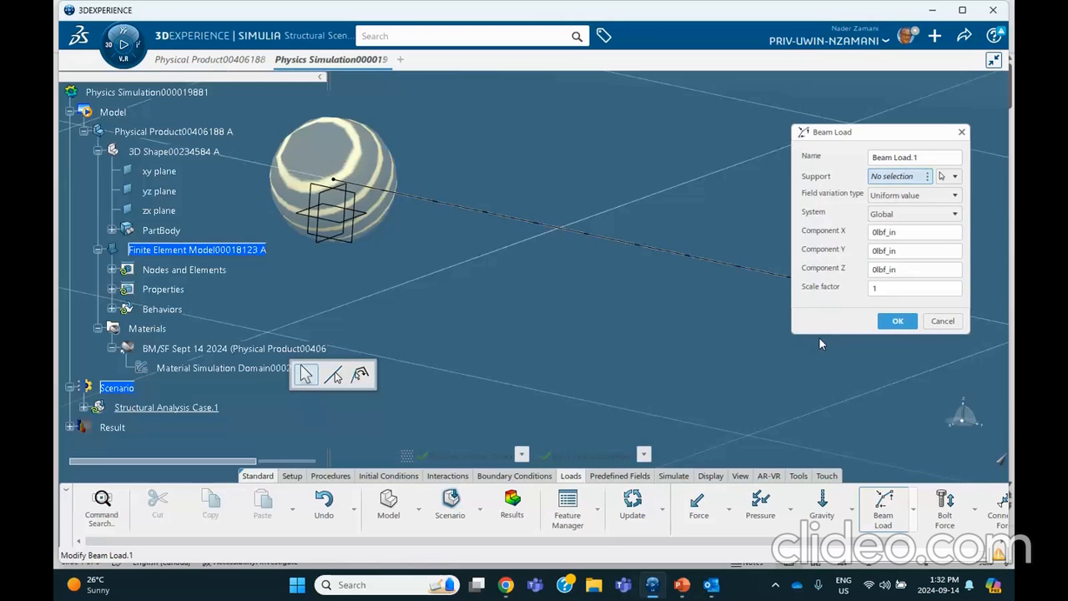
pyautogui.doubleClick(900, 270)
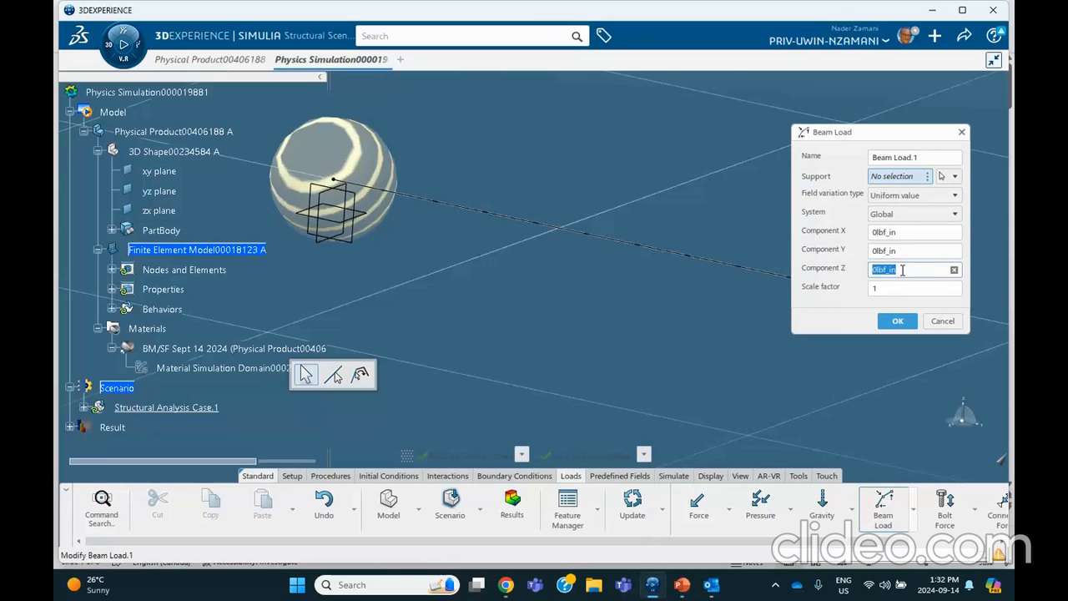
pyautogui.write('-10')
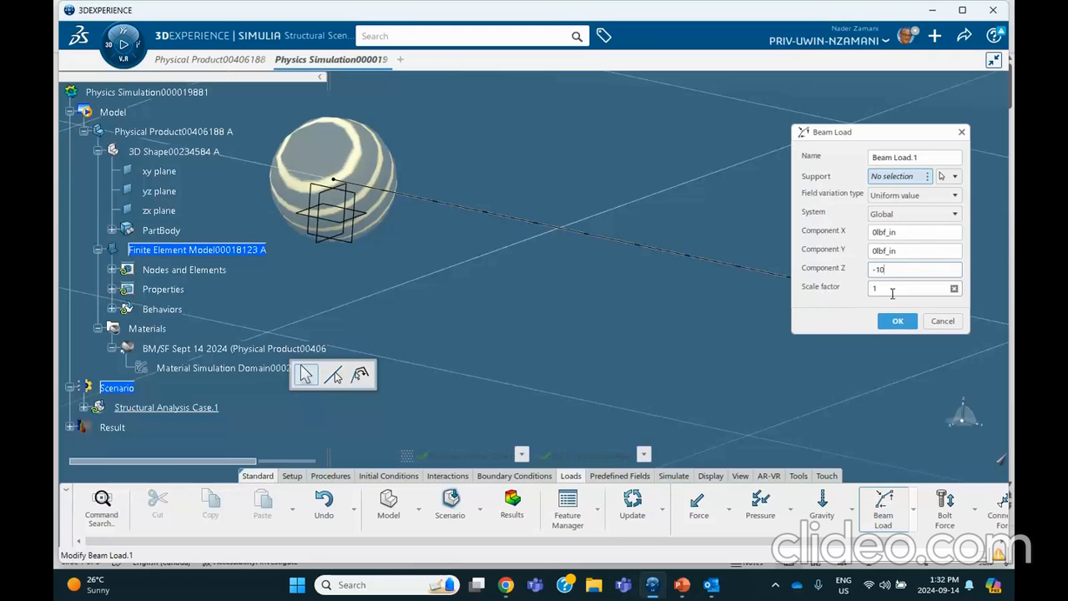
pyautogui.click(896, 322)
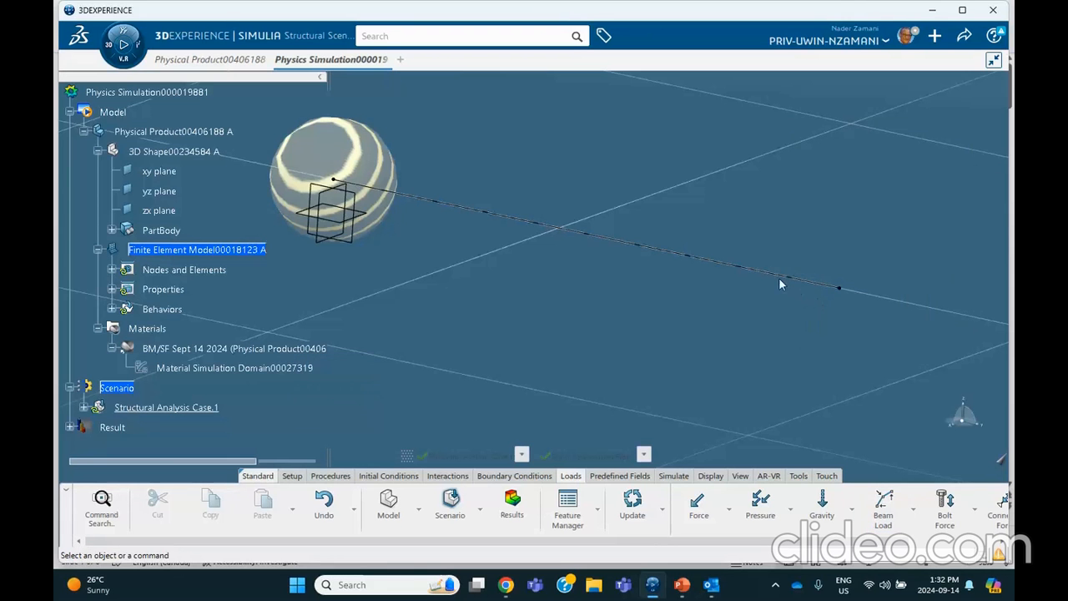
# - Edit the beam load in the structural analysis case to assign the beam's edge as its support
pyautogui.scroll(-3, 147, 370)
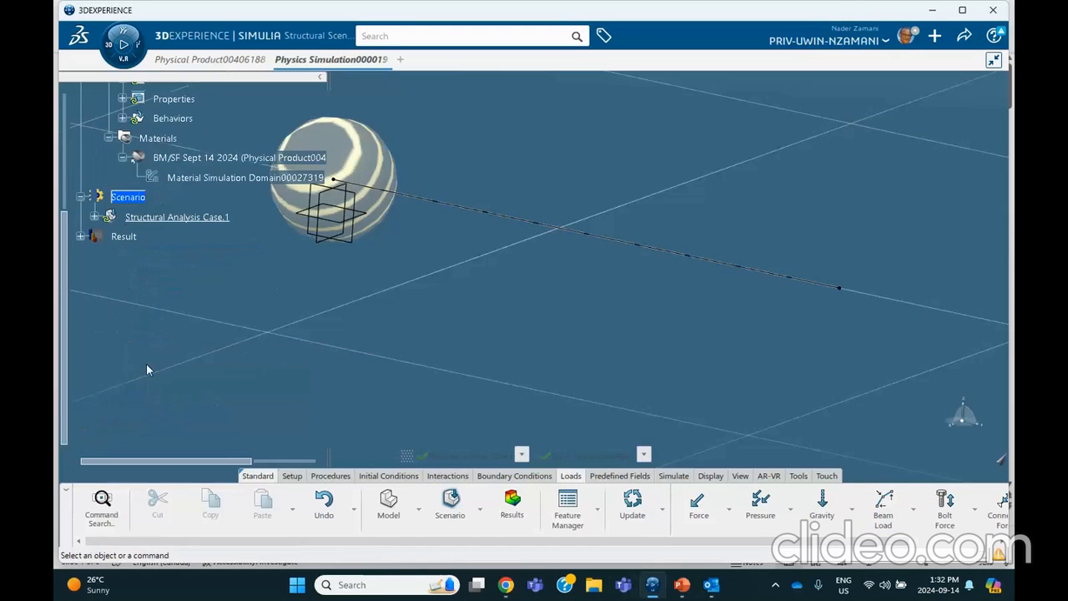
pyautogui.click(94, 216)
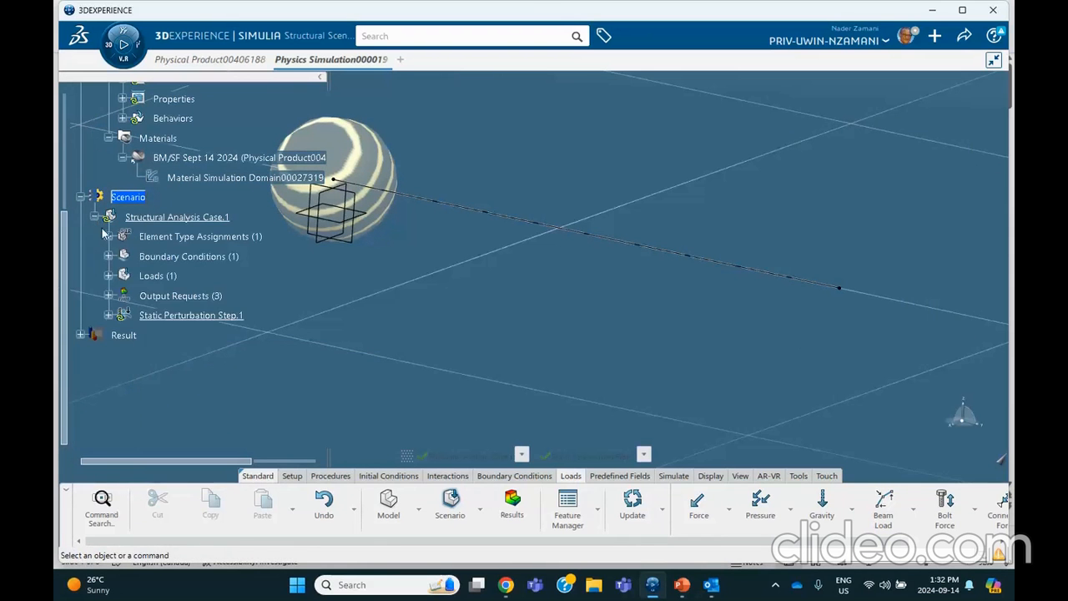
pyautogui.click(109, 275)
pyautogui.doubleClick(171, 296)
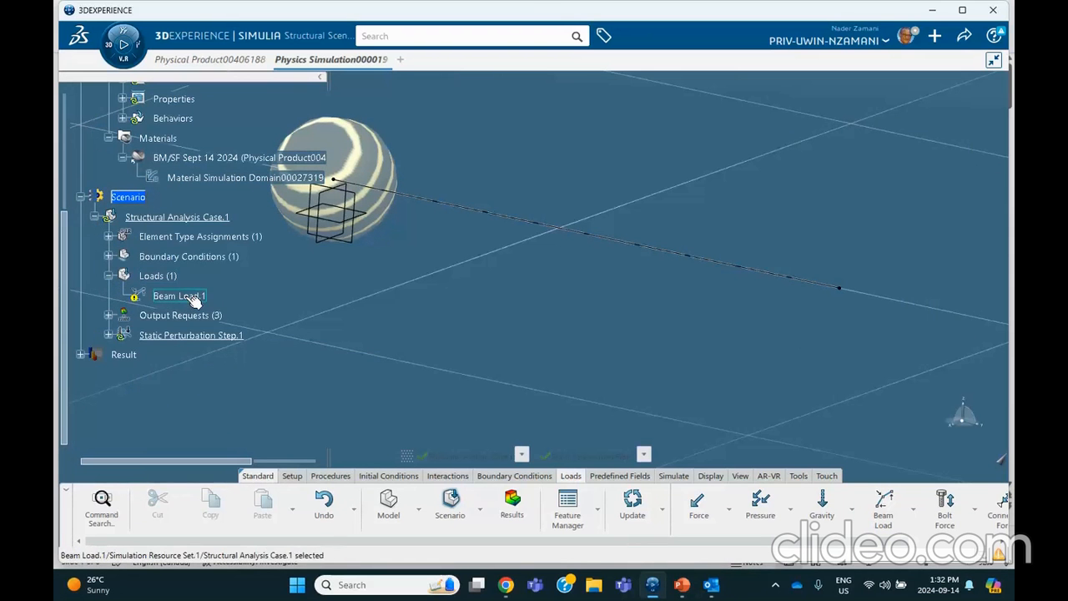
pyautogui.click(555, 229)
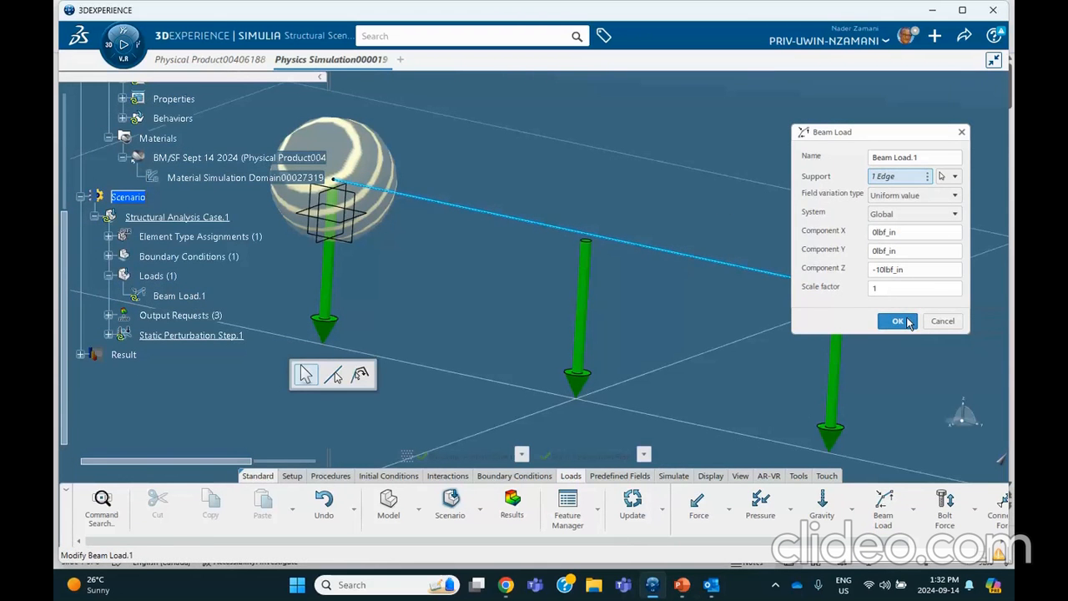
pyautogui.click(898, 322)
# - Run the model and scenario checks on the structural analysis case
pyautogui.moveTo(720, 162)
pyautogui.mouseDown(button='middle')
pyautogui.moveTo(717, 226)
pyautogui.moveTo(691, 191)
pyautogui.moveTo(701, 167)
pyautogui.mouseUp(button='middle')
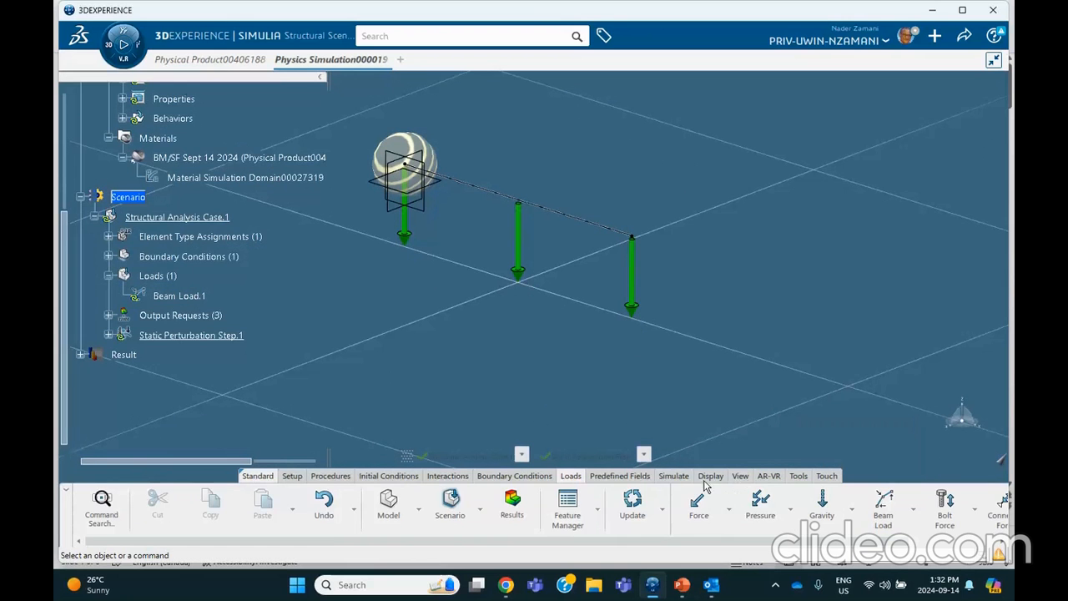
pyautogui.click(672, 477)
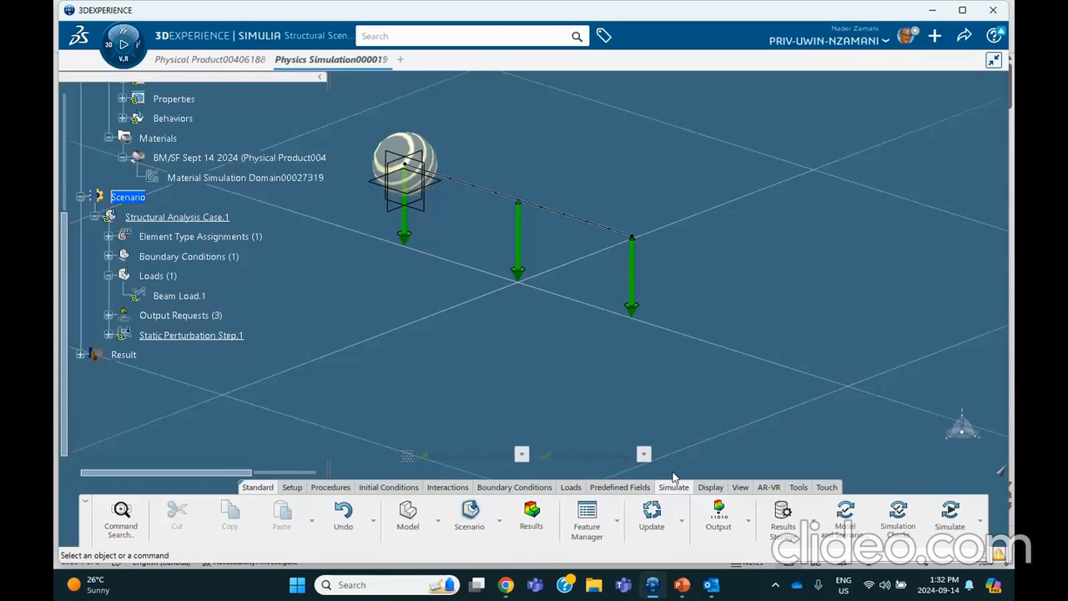
pyautogui.click(843, 511)
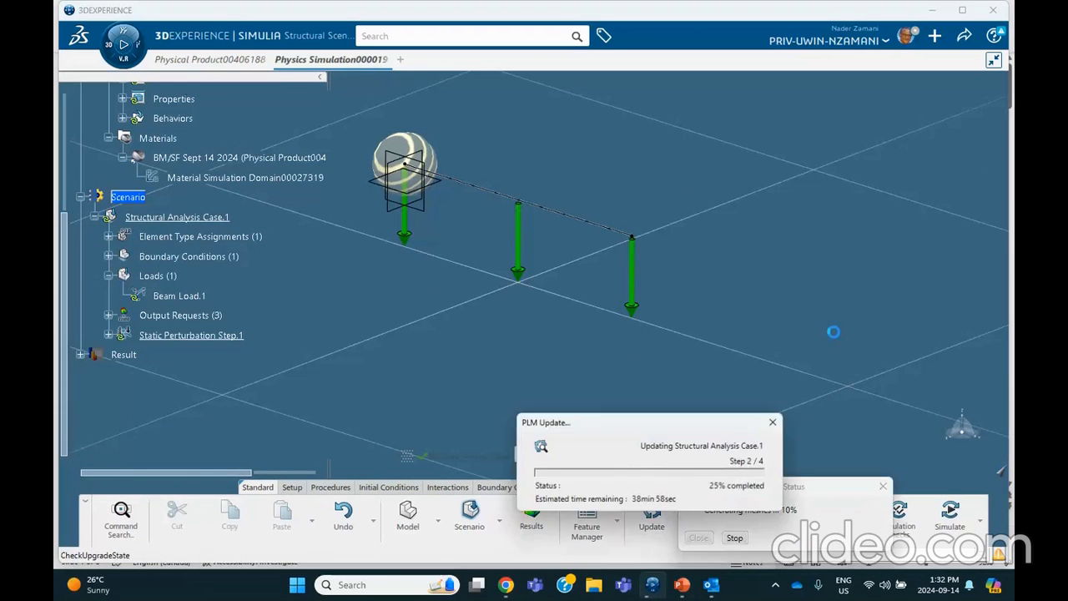
pyautogui.click(699, 536)
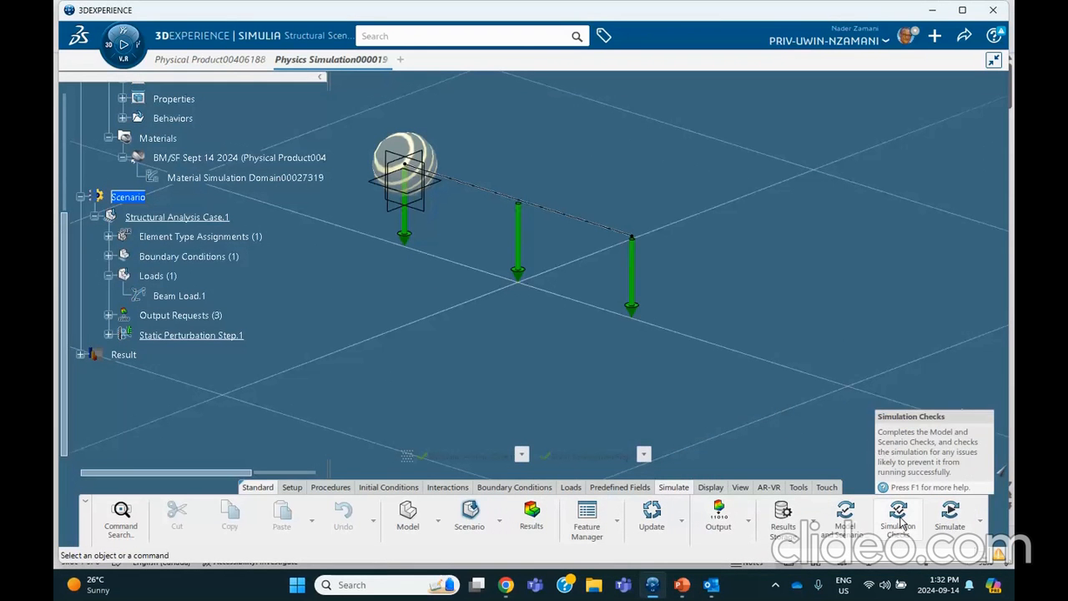
pyautogui.click(949, 513)
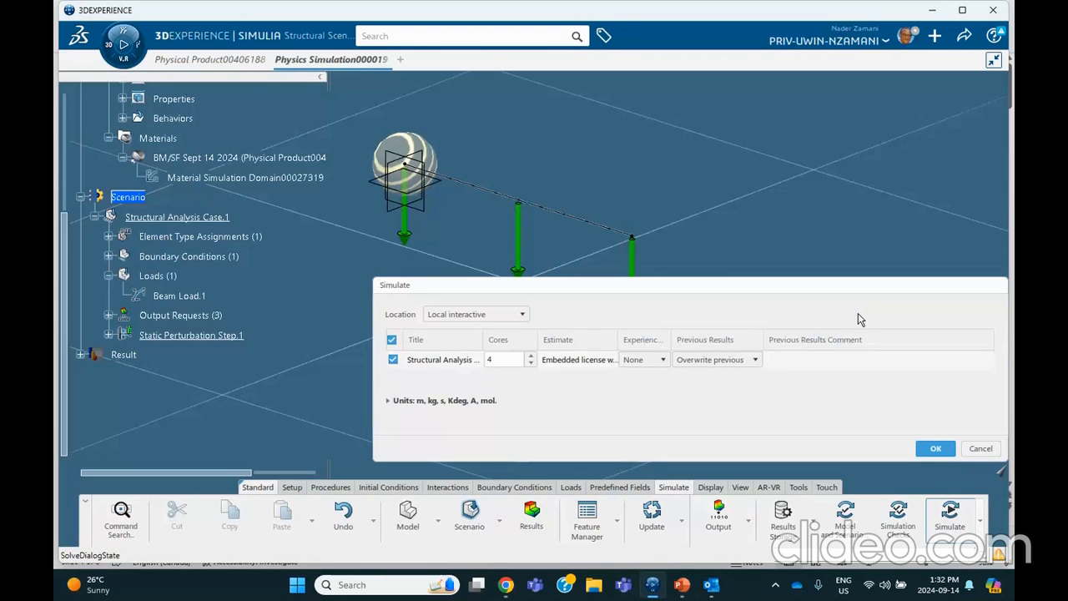
pyautogui.click(981, 448)
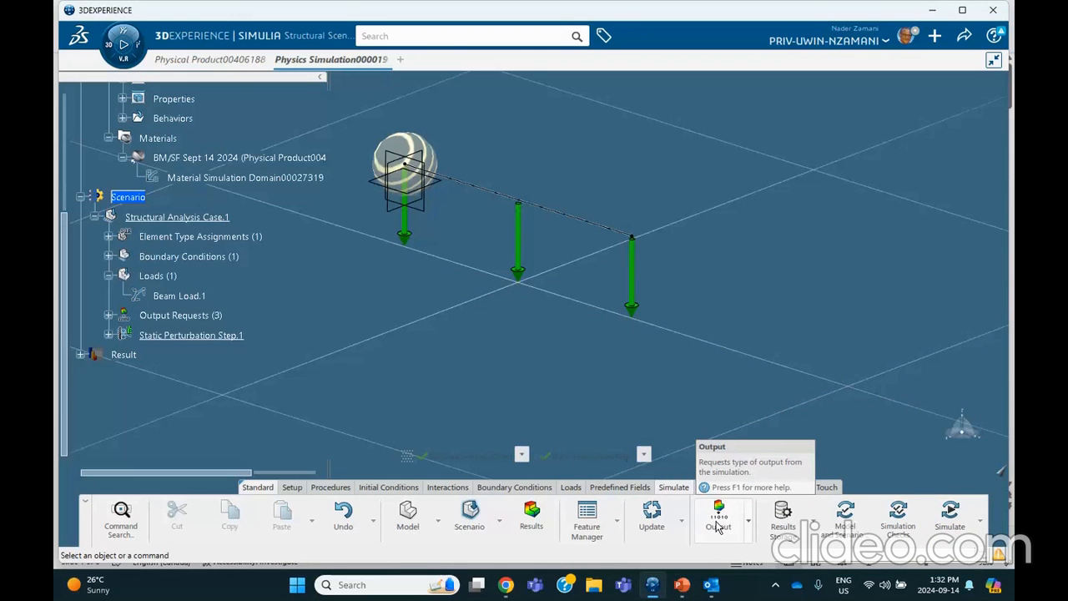
# - Switch to PowerPoint to look at slide 5 with the output request settings, and return to 3DEXPERIENCE
pyautogui.click(682, 584)
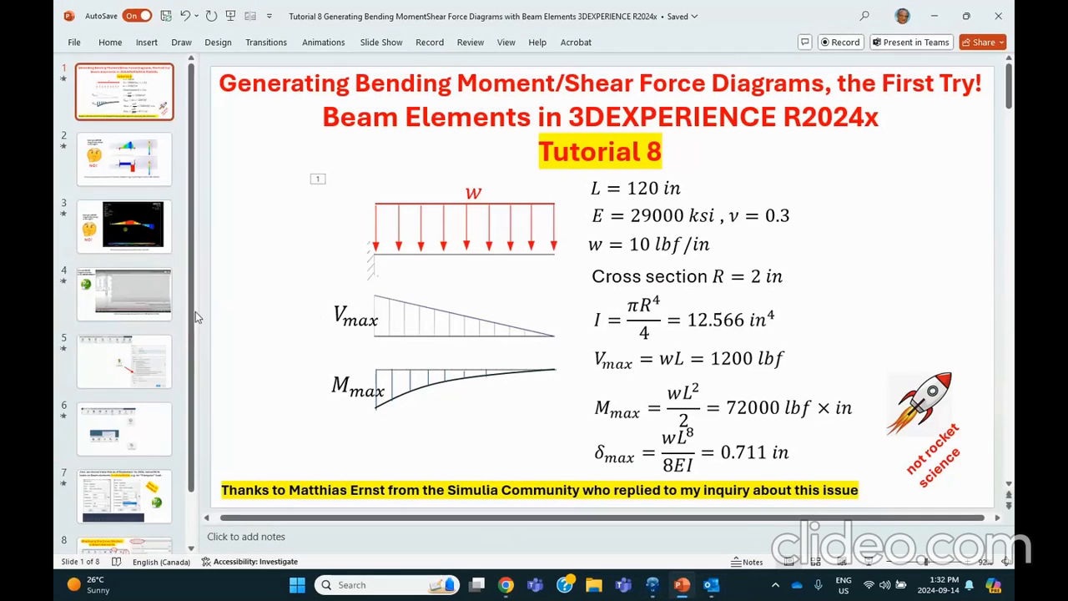
pyautogui.click(121, 357)
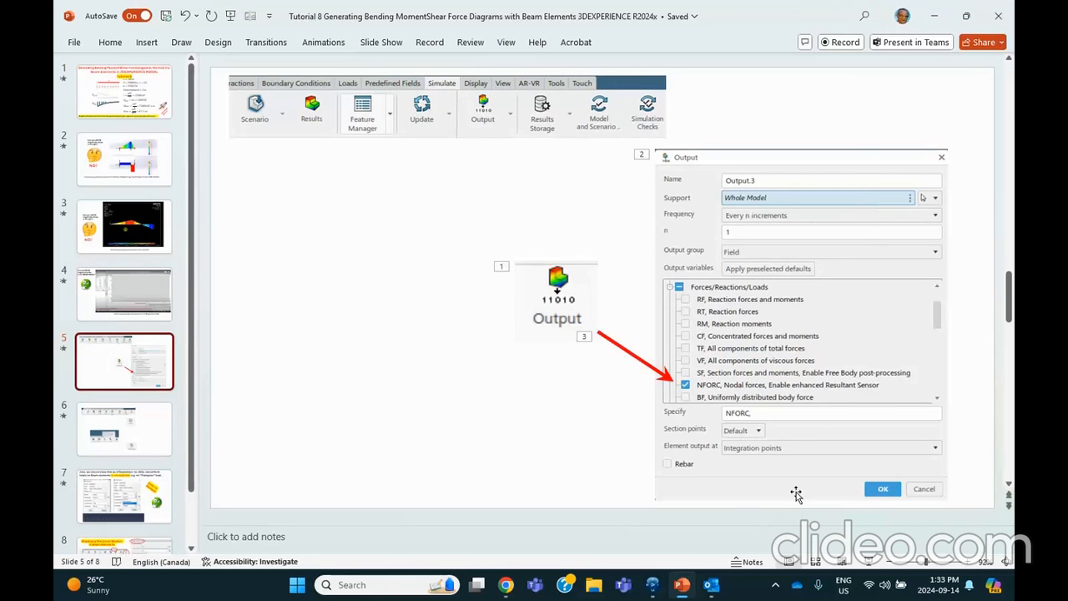
pyautogui.click(653, 584)
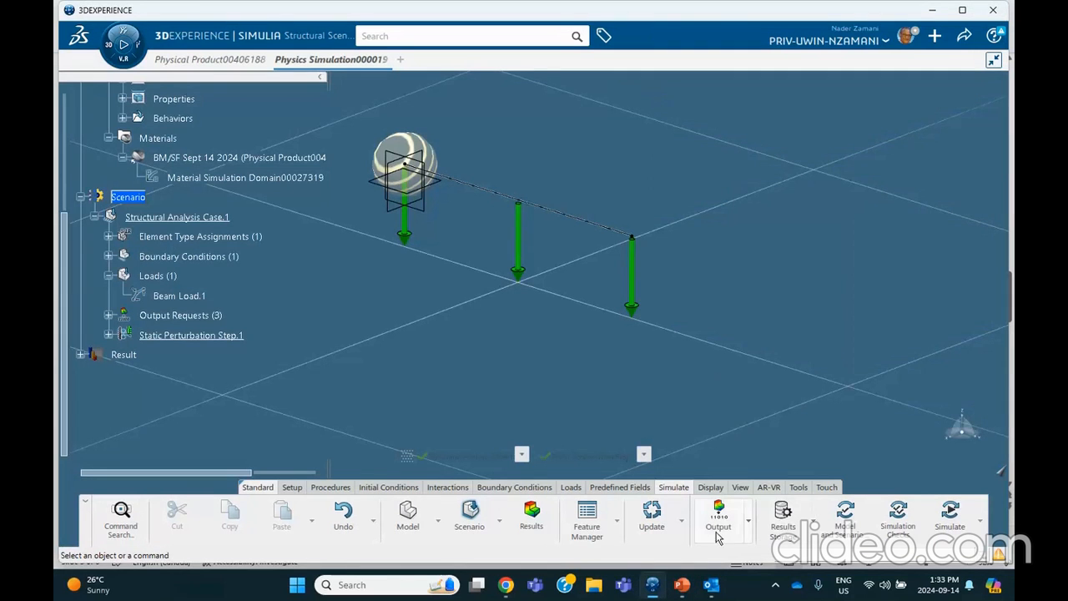
# - Add a field output request for the whole model with the NFORC nodal forces variable from Forces/Reactions/Loads
pyautogui.click(720, 521)
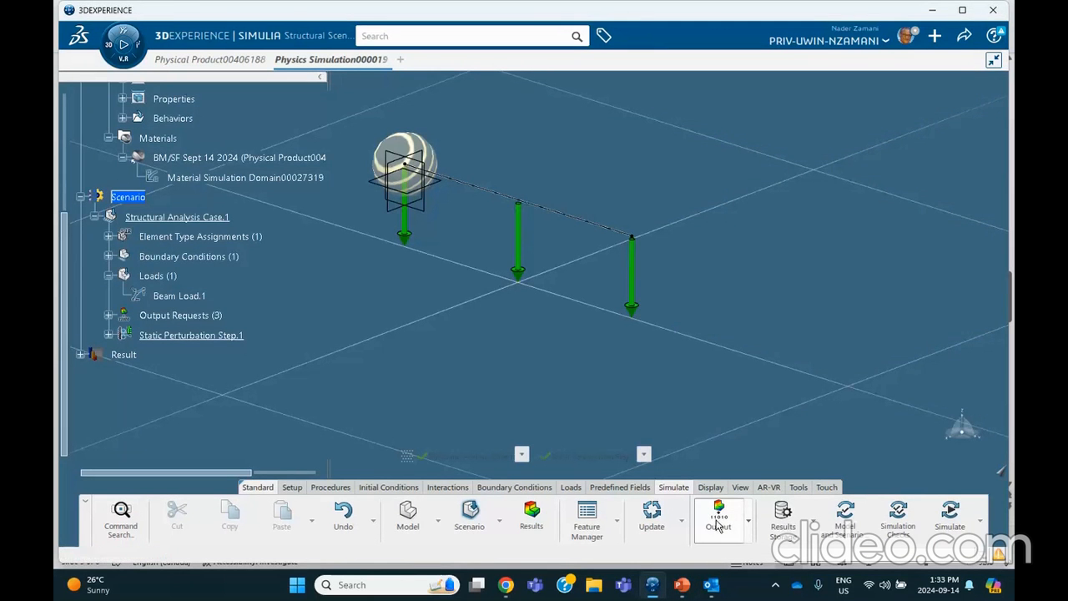
pyautogui.moveTo(865, 134); pyautogui.dragTo(755, 98)
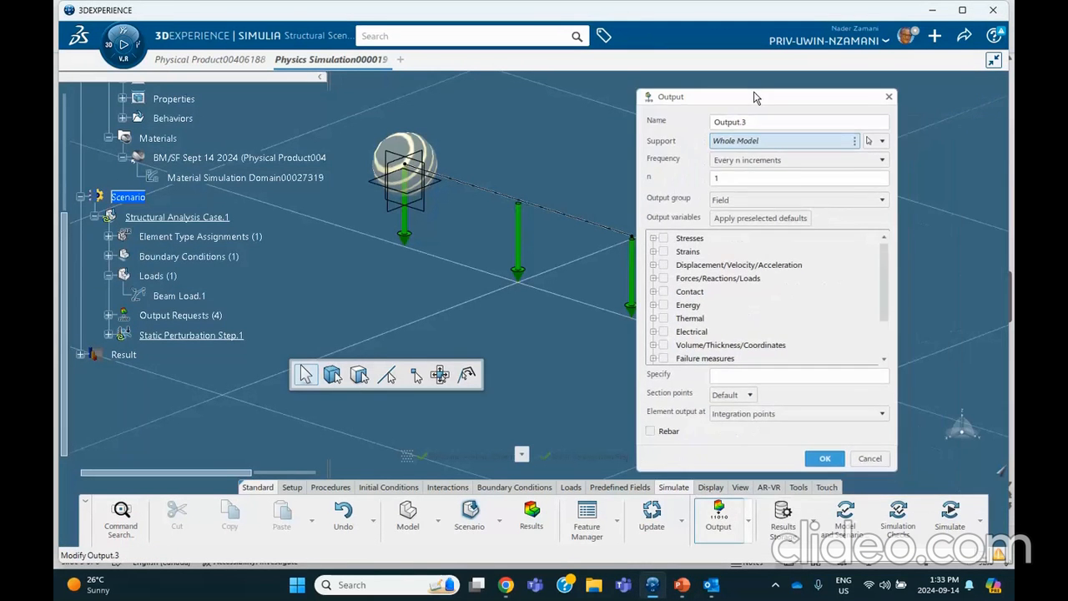
pyautogui.click(653, 278)
pyautogui.scroll(-2, 680, 309)
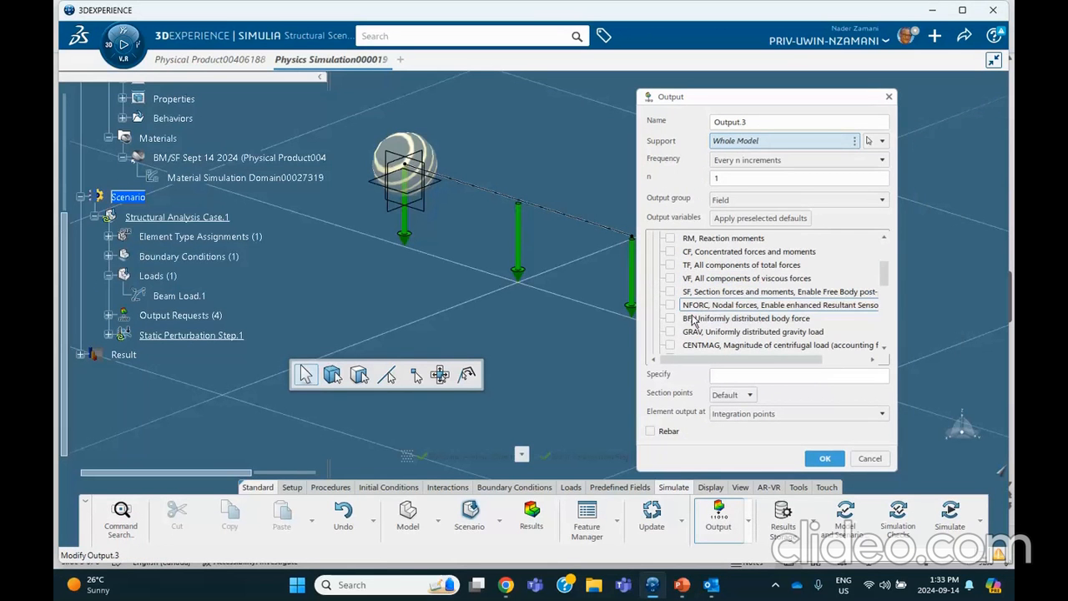
pyautogui.click(672, 305)
pyautogui.click(682, 584)
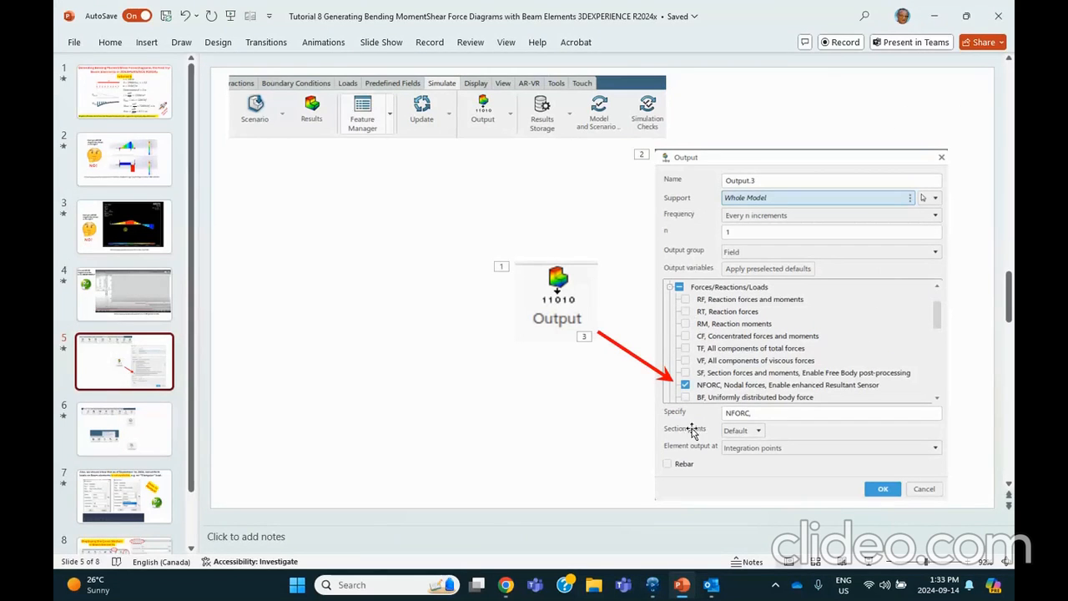
pyautogui.click(935, 16)
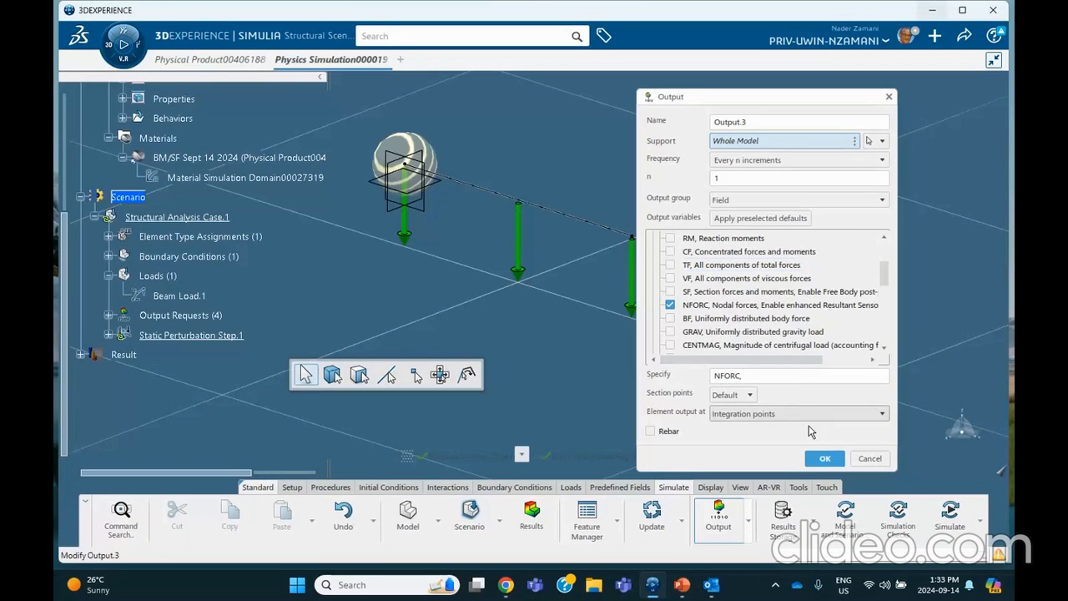
pyautogui.click(822, 459)
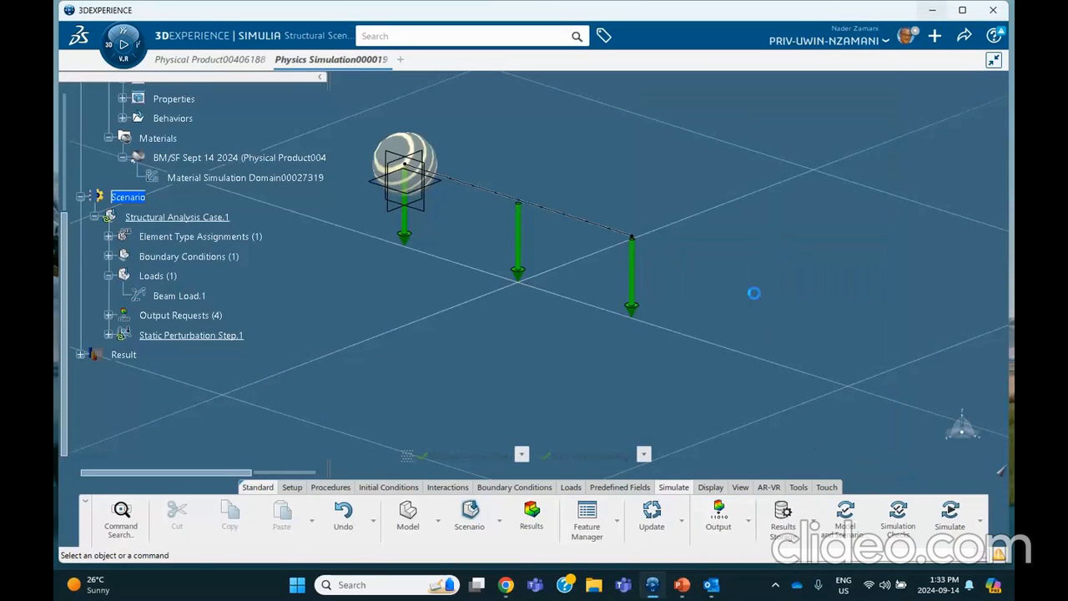
# - Run the structural analysis case as a local interactive simulation on 4 cores, overwriting previous results
pyautogui.click(948, 512)
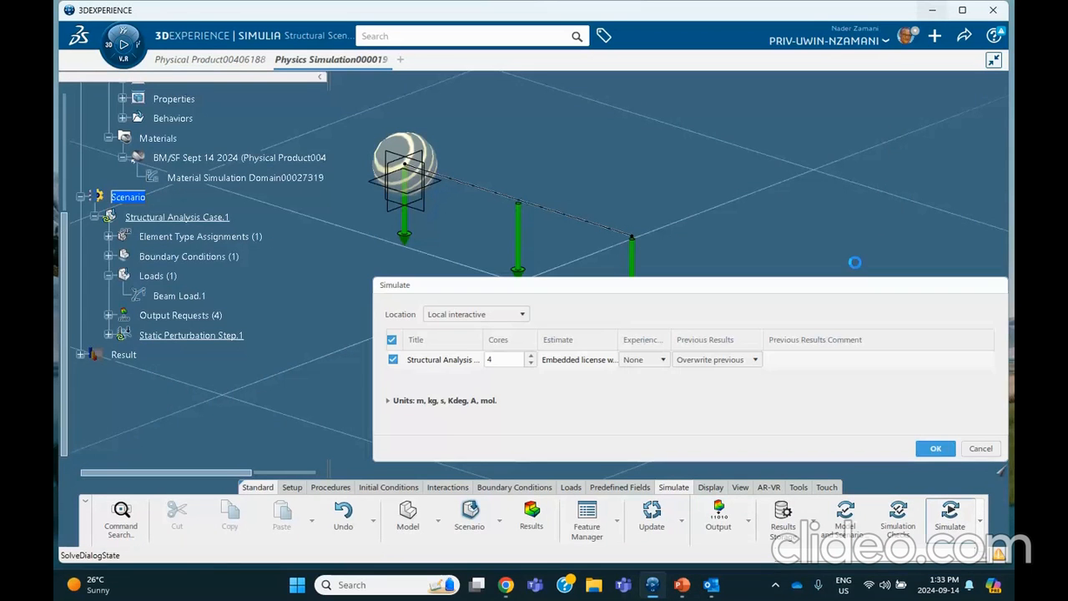
pyautogui.click(935, 448)
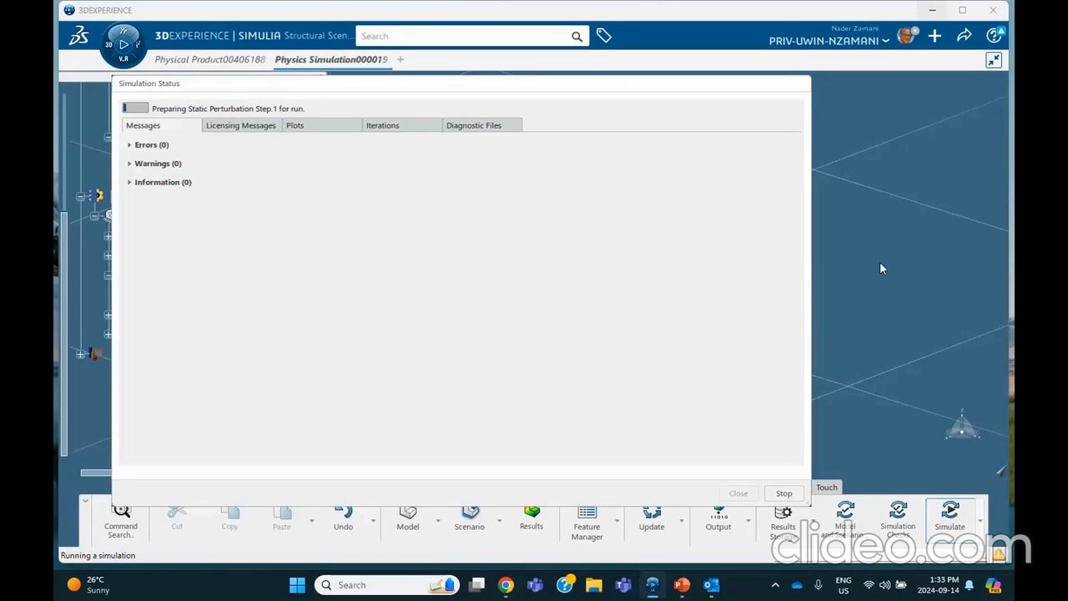
# - Switch to PowerPoint to review the theoretical beam values on slide 1, and return to 3DEXPERIENCE
pyautogui.moveTo(681, 584)
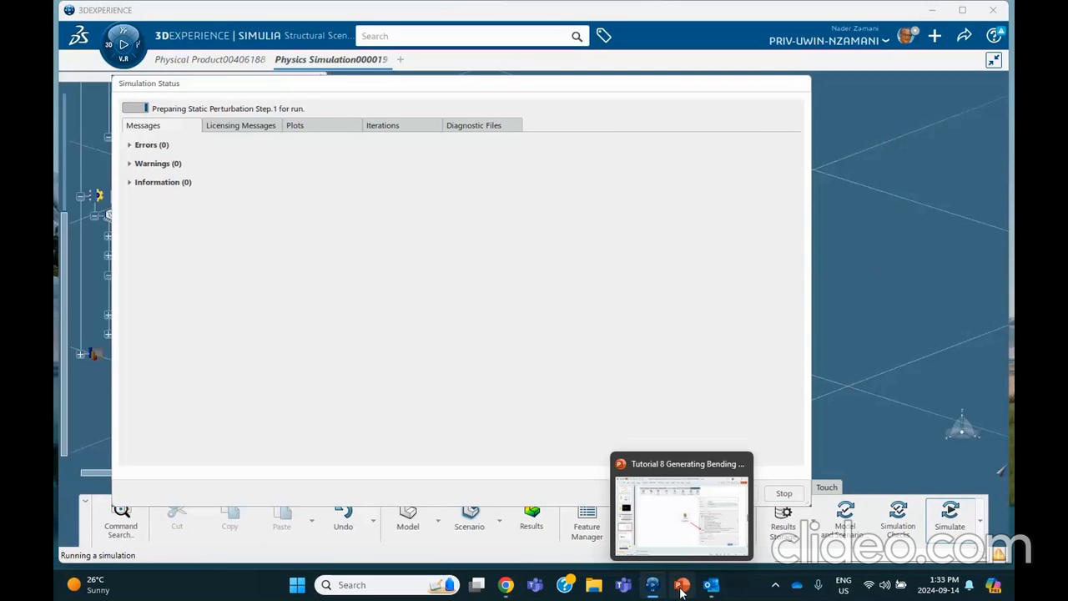
pyautogui.click(682, 549)
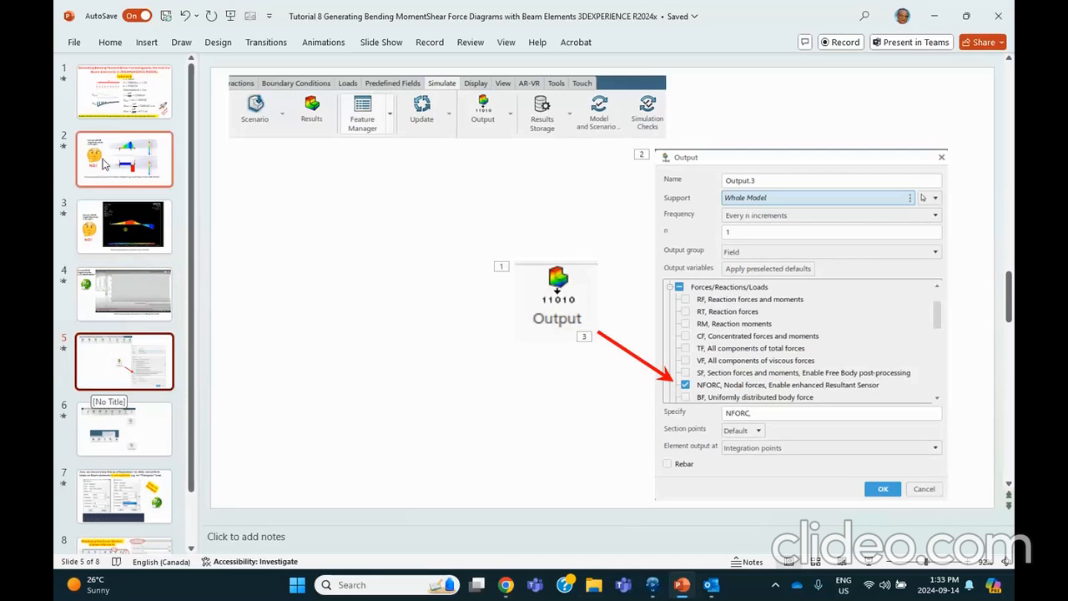
pyautogui.click(123, 92)
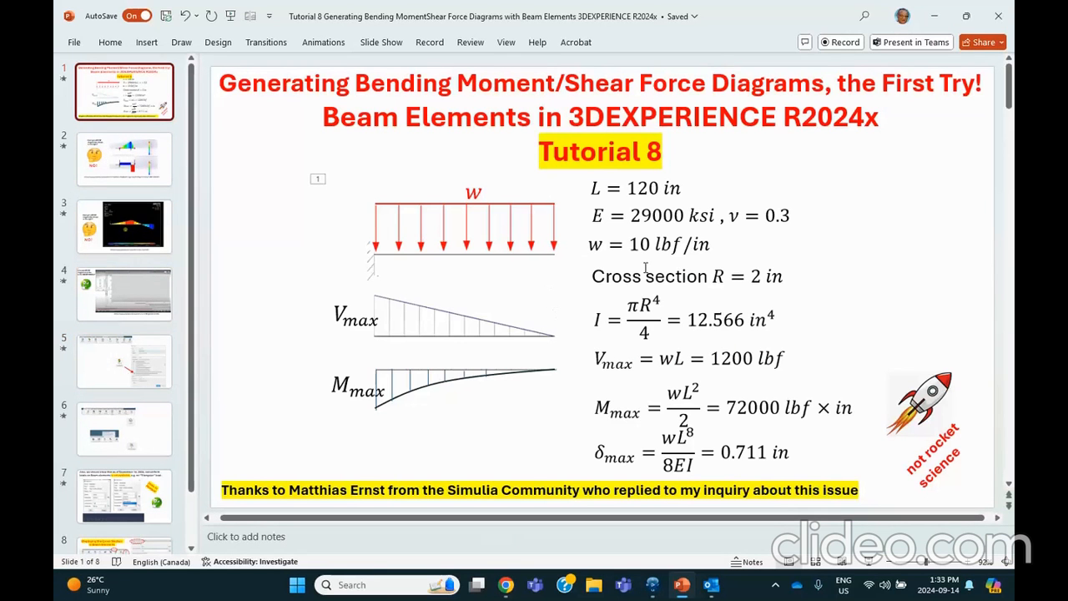
pyautogui.click(937, 17)
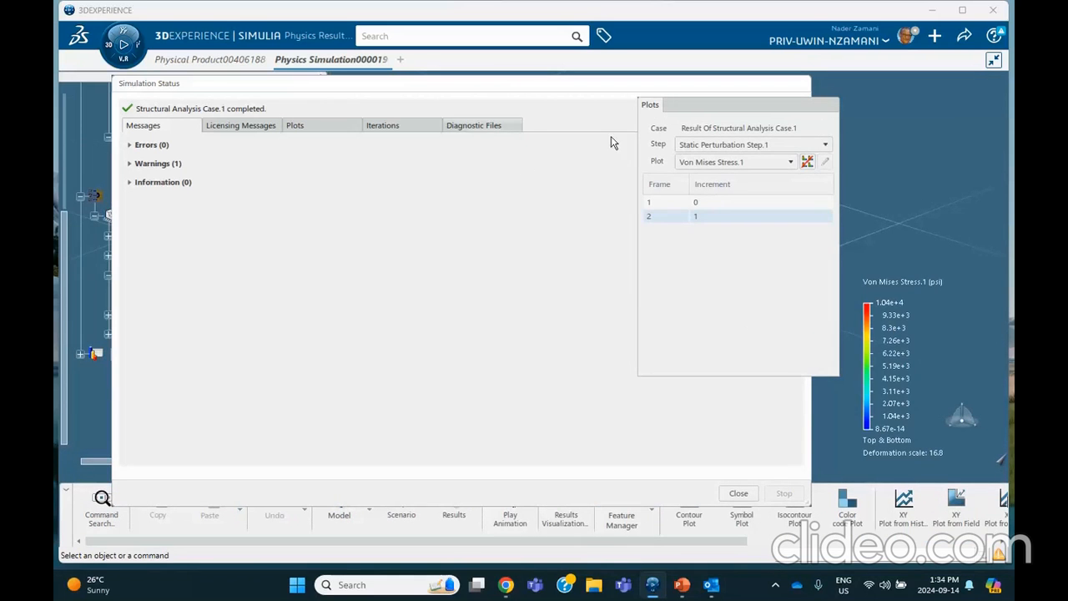
# - Dismiss the simulation status and display the displacement plot for the static perturbation step
pyautogui.click(739, 493)
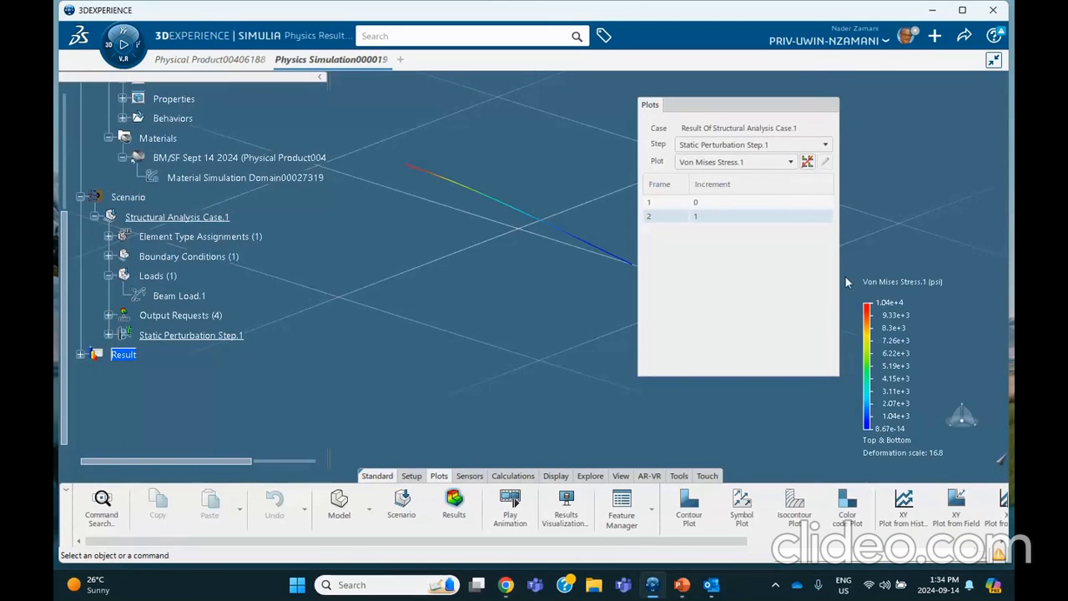
pyautogui.click(747, 162)
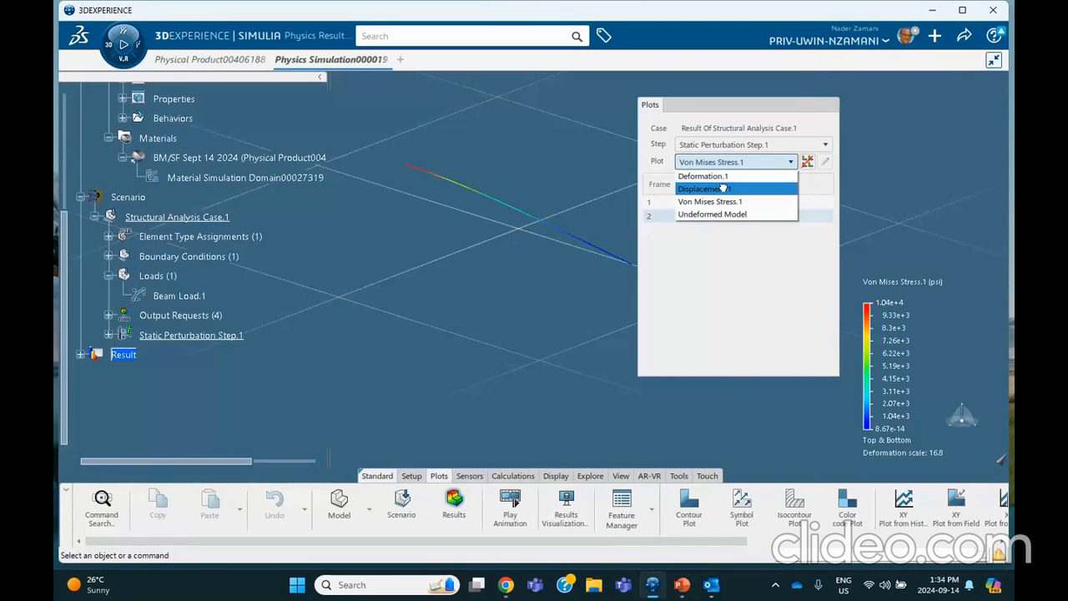
pyautogui.click(723, 189)
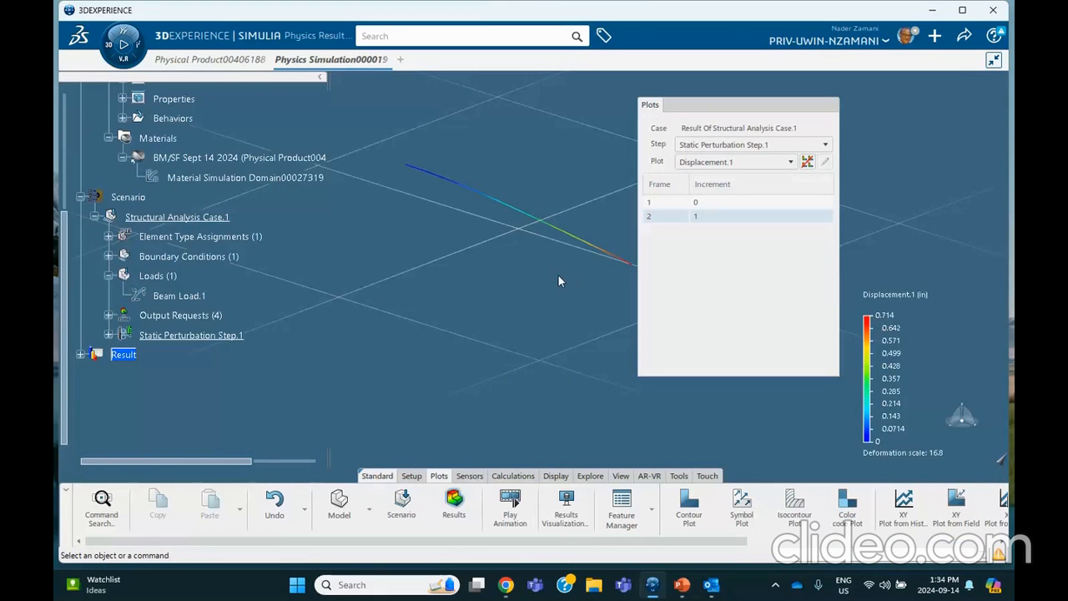
# - Collapse the Plots panel, switch to PowerPoint to review the path and XY plot commands on slide 6, and return to 3DEXPERIENCE
pyautogui.moveTo(535, 273); pyautogui.dragTo(473, 350, button='middle')
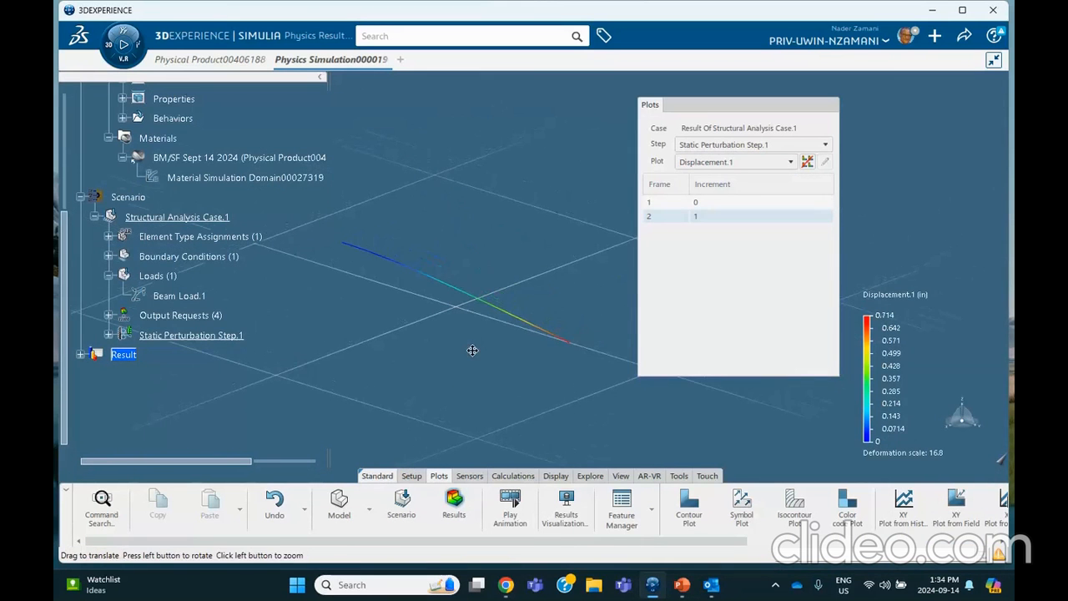
pyautogui.click(750, 106)
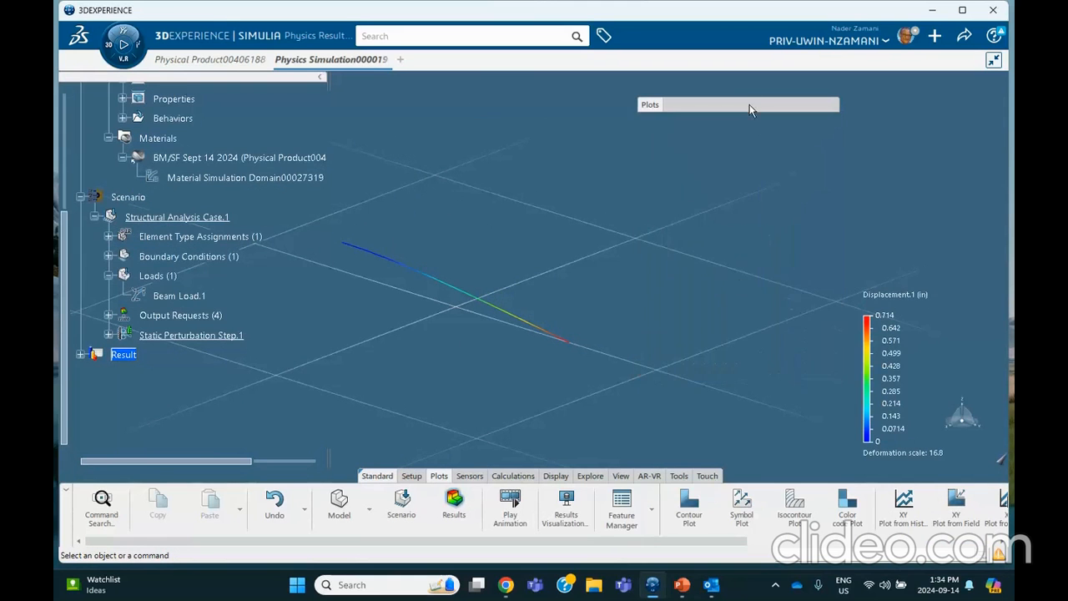
pyautogui.click(682, 584)
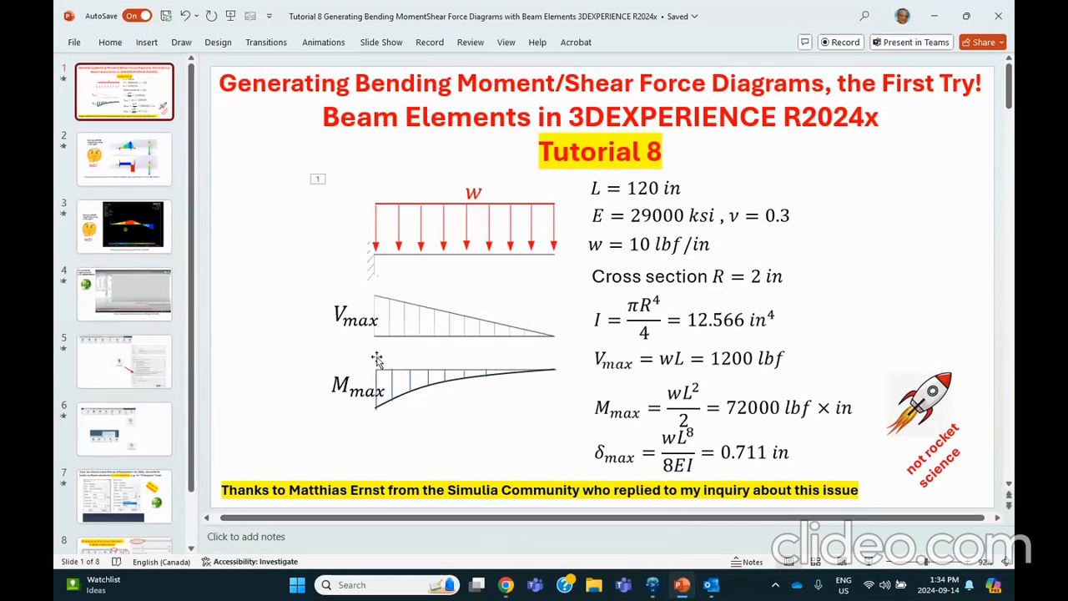
pyautogui.click(155, 404)
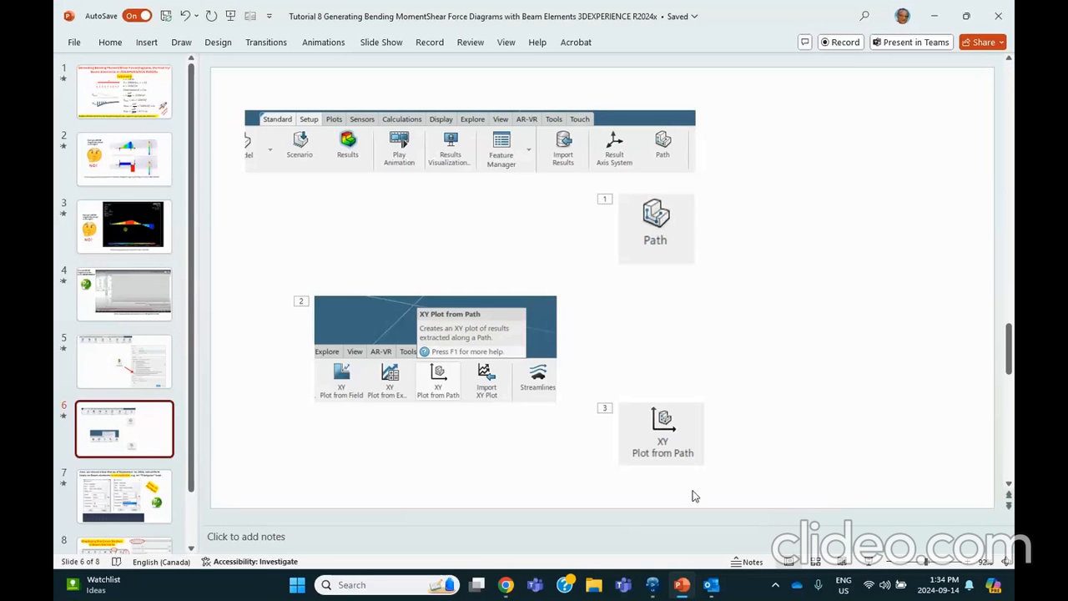
pyautogui.click(933, 15)
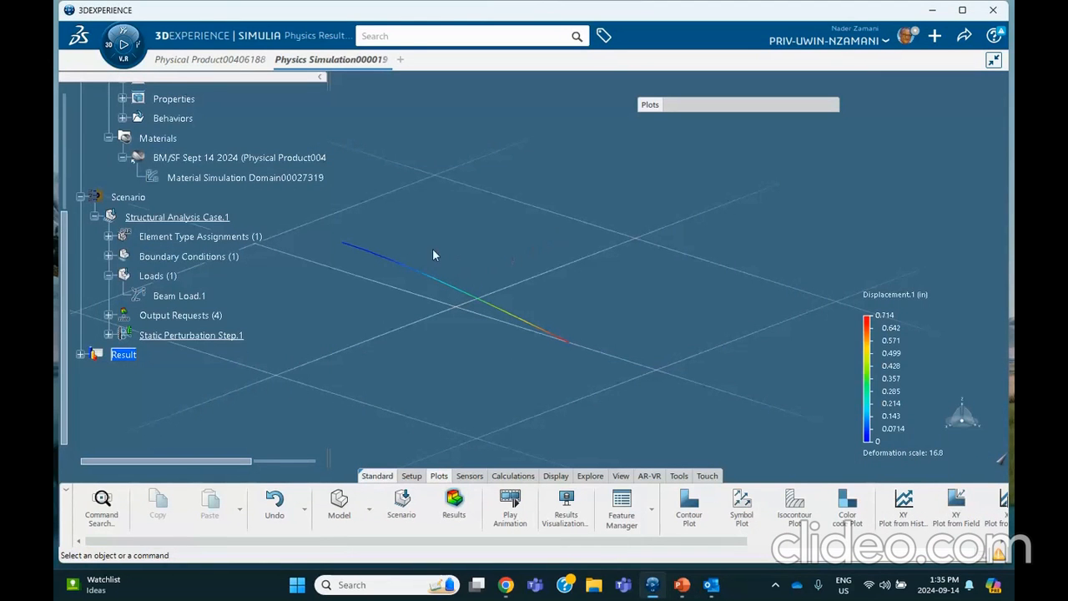
# - Show node labels on the beam's displacement contour plot
pyautogui.moveTo(399, 262)
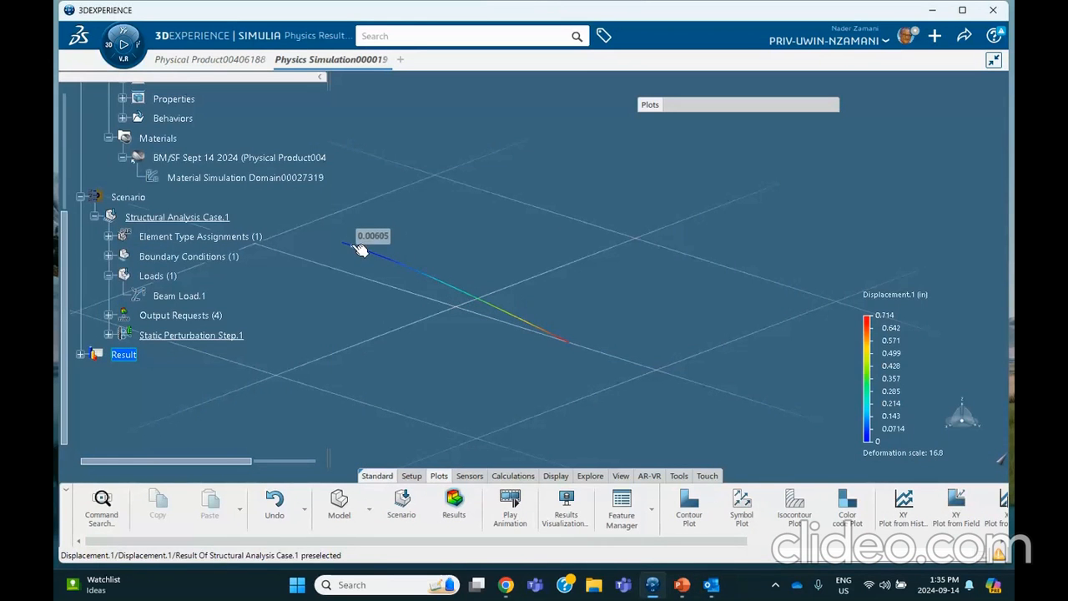
pyautogui.doubleClick(407, 265)
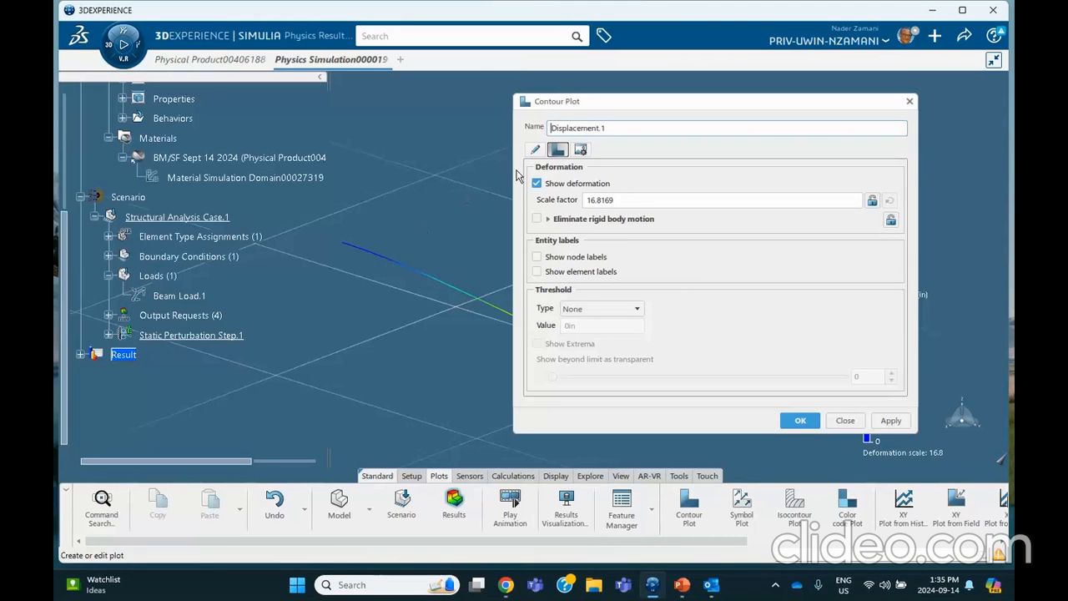
pyautogui.click(536, 257)
pyautogui.click(890, 421)
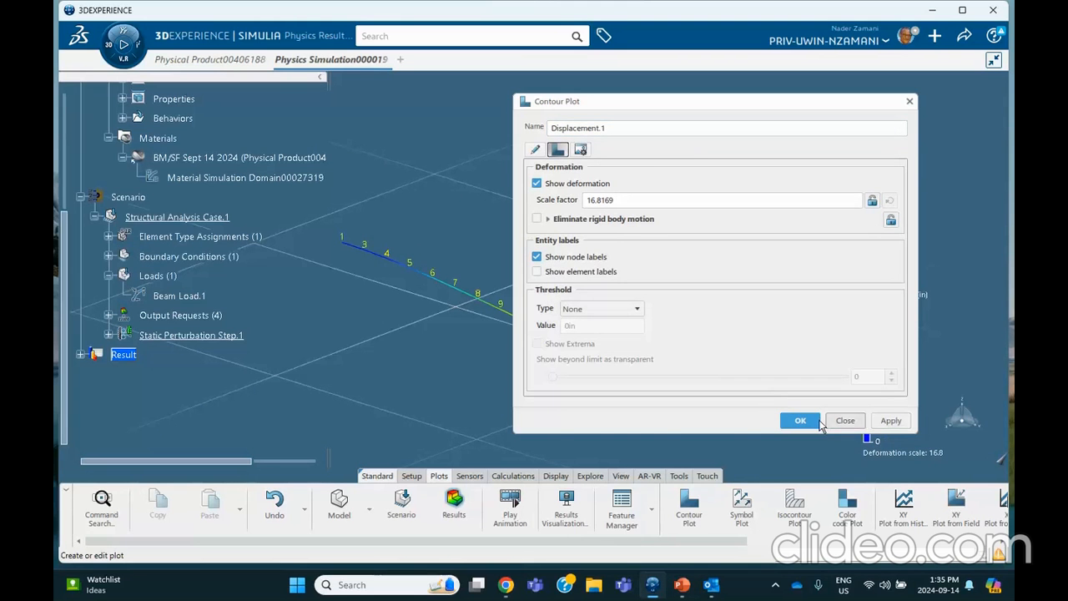
pyautogui.click(799, 420)
pyautogui.moveTo(611, 255); pyautogui.dragTo(618, 265, button='middle')
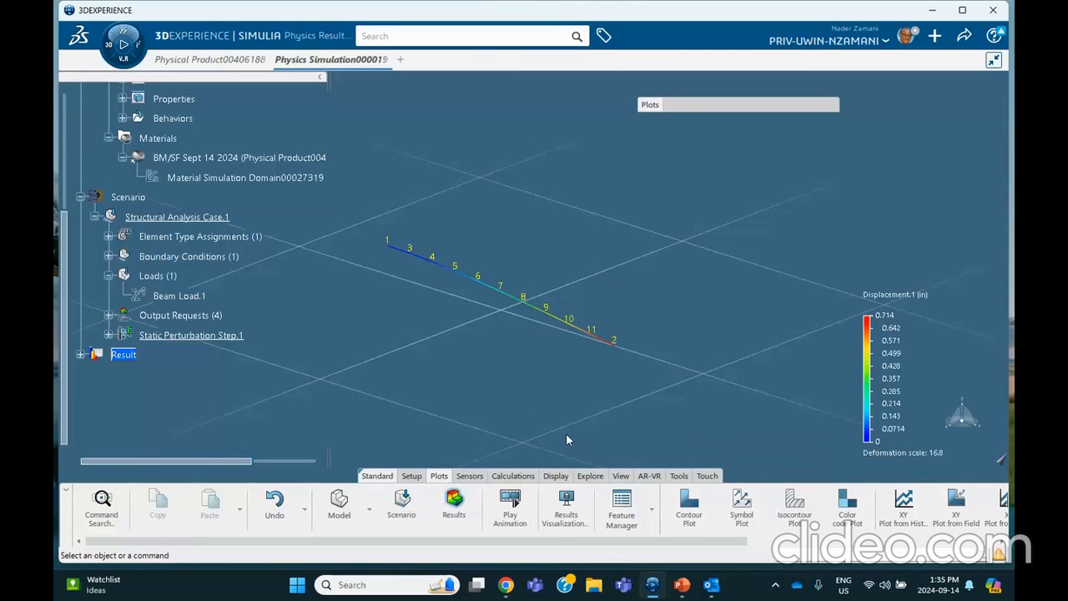
# - Start a new results path and set its type to Nodes
pyautogui.click(411, 476)
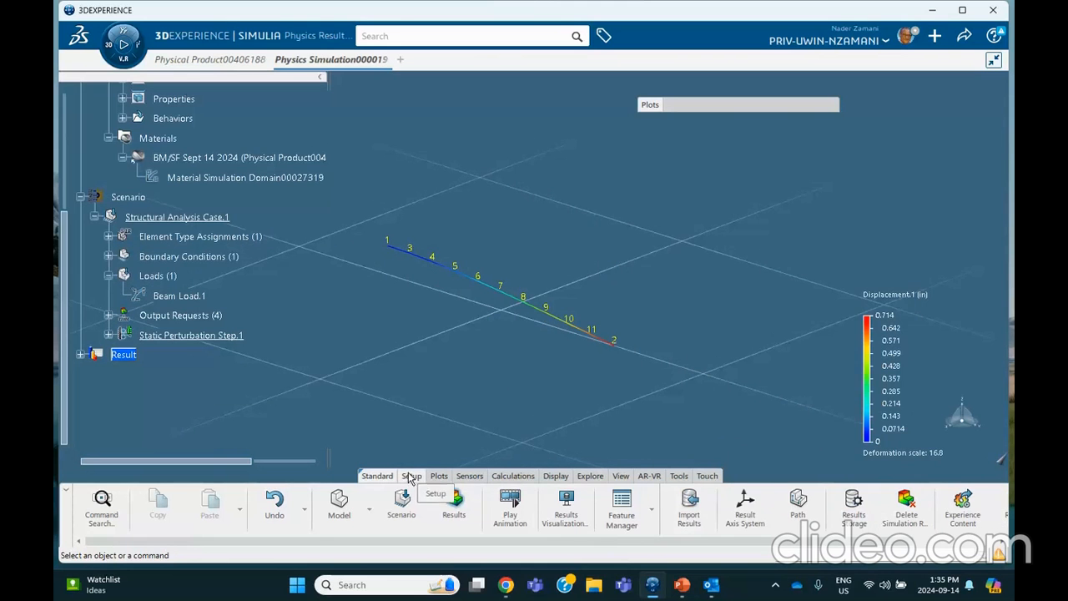
pyautogui.click(798, 503)
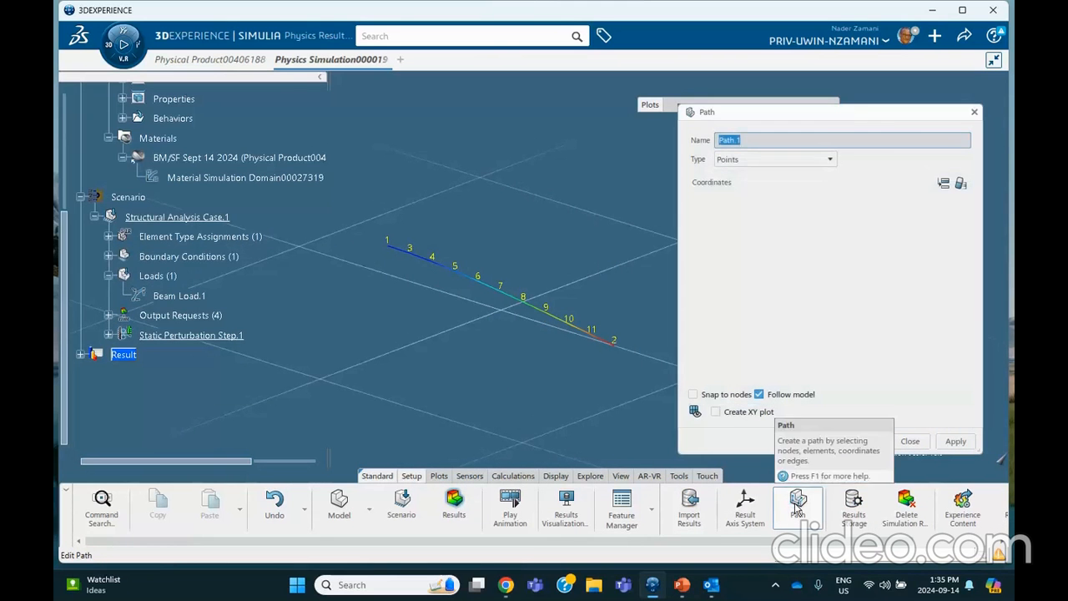
pyautogui.click(748, 161)
pyautogui.click(737, 185)
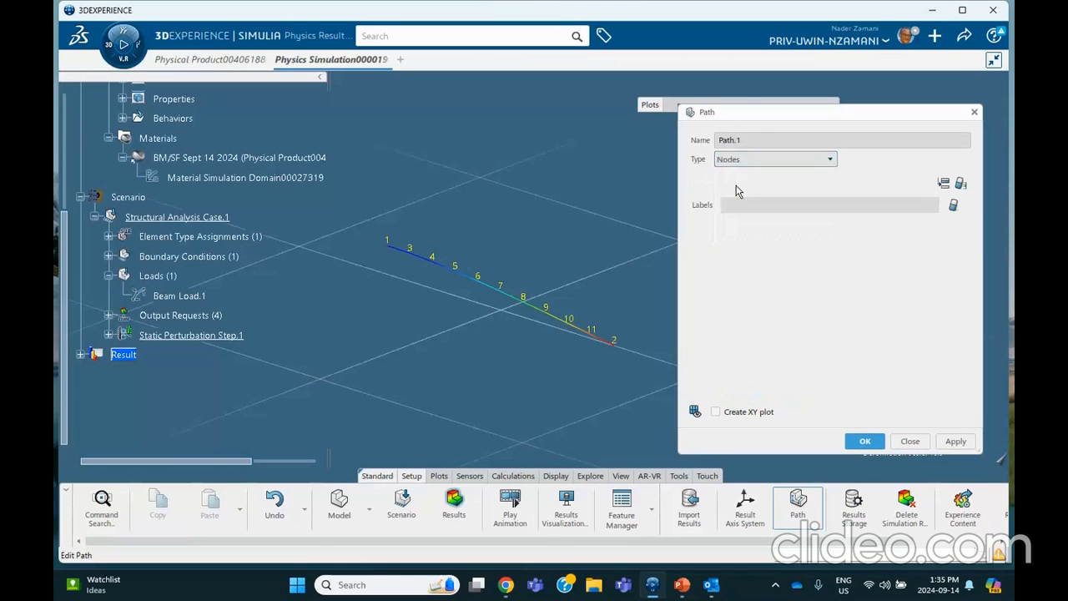
pyautogui.click(742, 162)
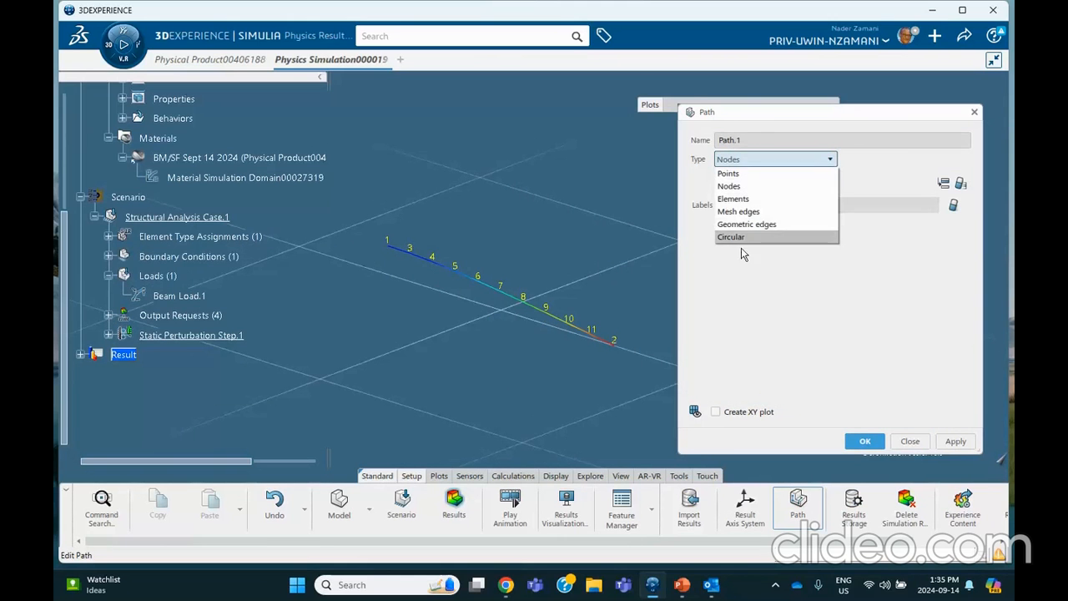
pyautogui.click(731, 161)
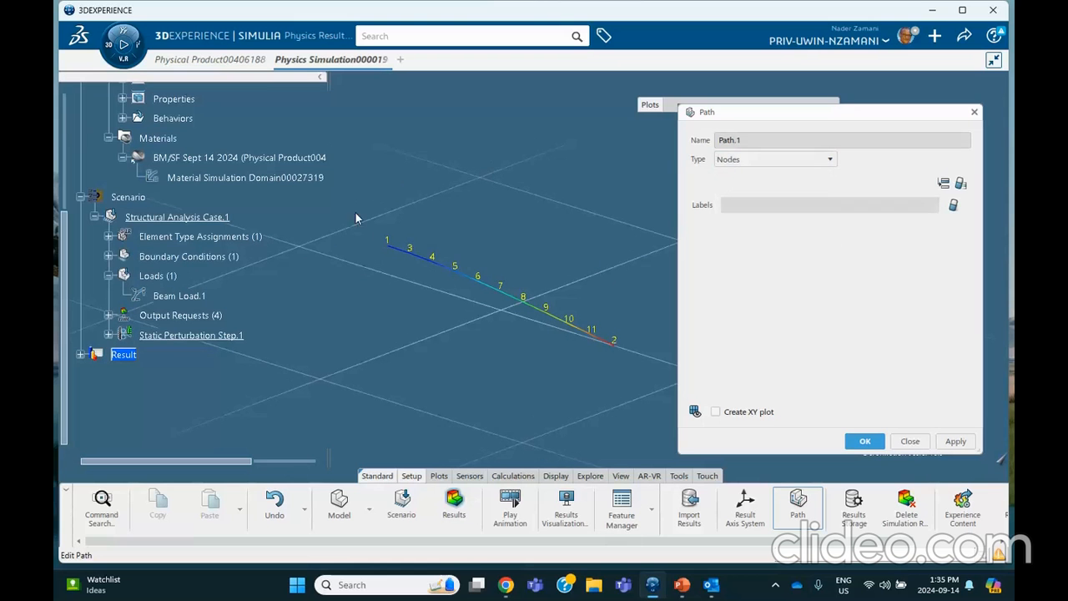
# - Define the path along the whole beam through nodes 1, 3, 4, 5, 6, 7, 8, 9, 10, 11 and 2, and create it
pyautogui.click(412, 250)
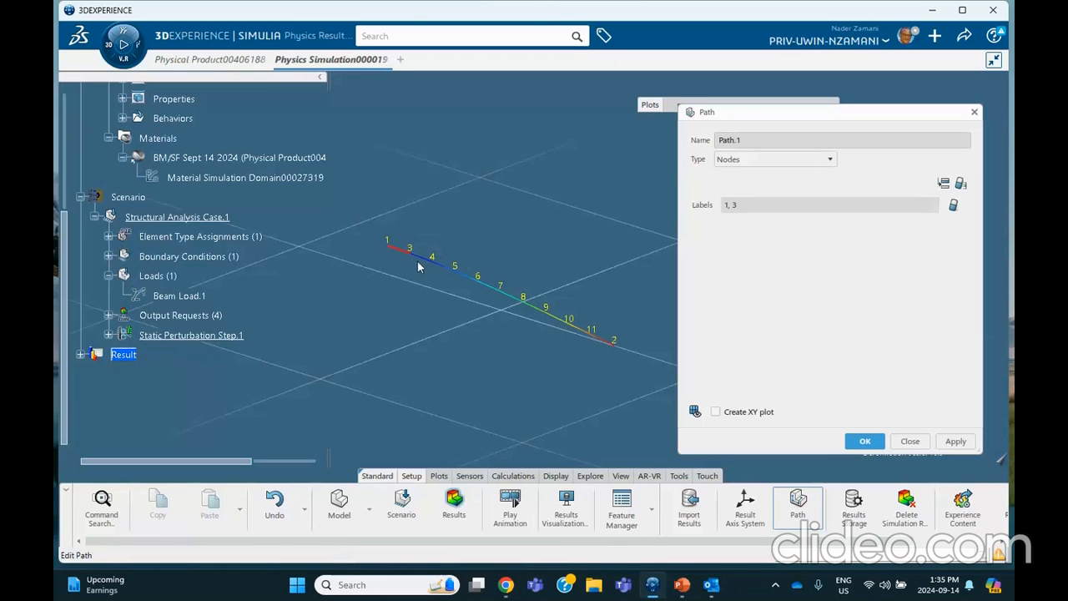
pyautogui.click(434, 263)
pyautogui.click(463, 267)
pyautogui.click(484, 286)
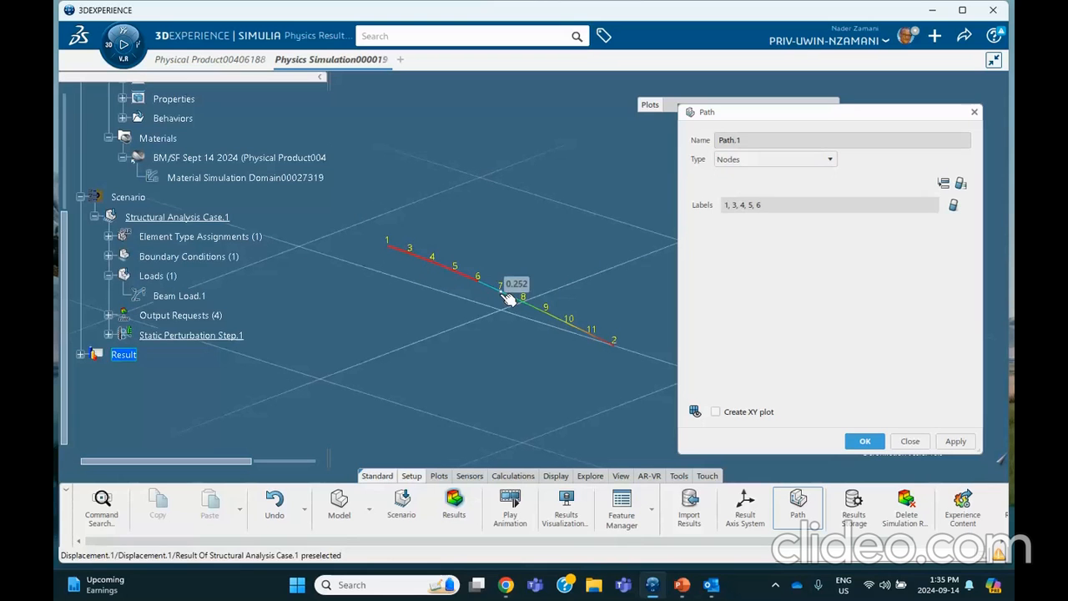
pyautogui.click(513, 296)
pyautogui.click(526, 301)
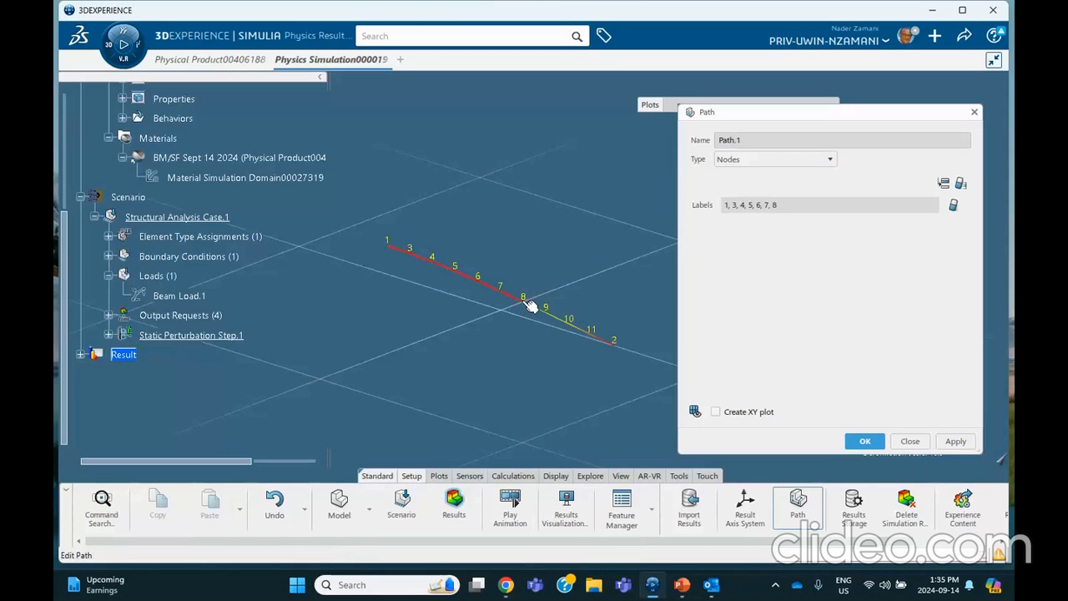
pyautogui.click(549, 312)
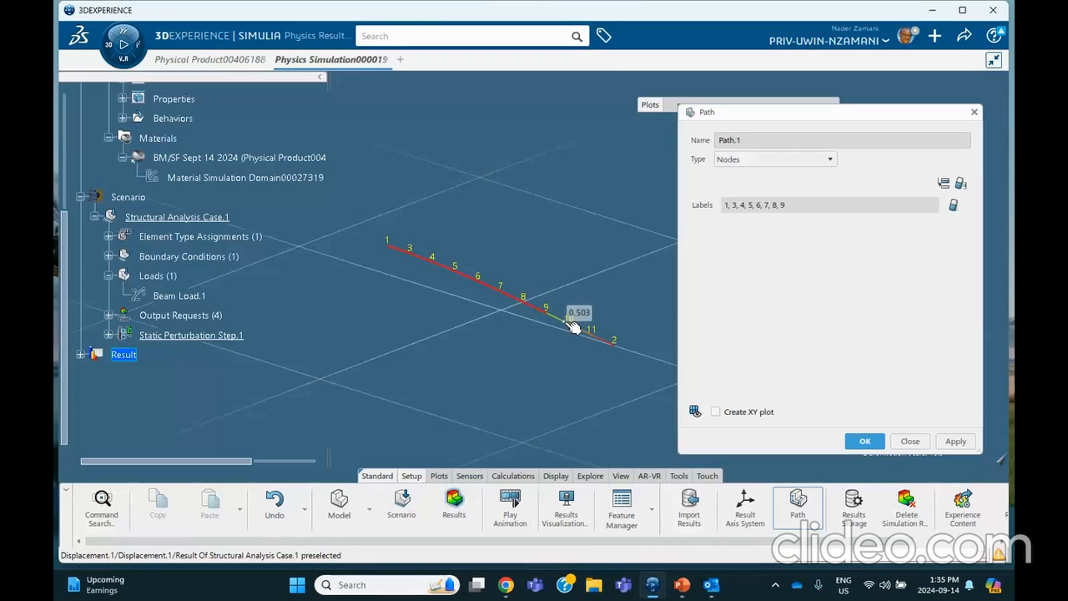
pyautogui.click(571, 325)
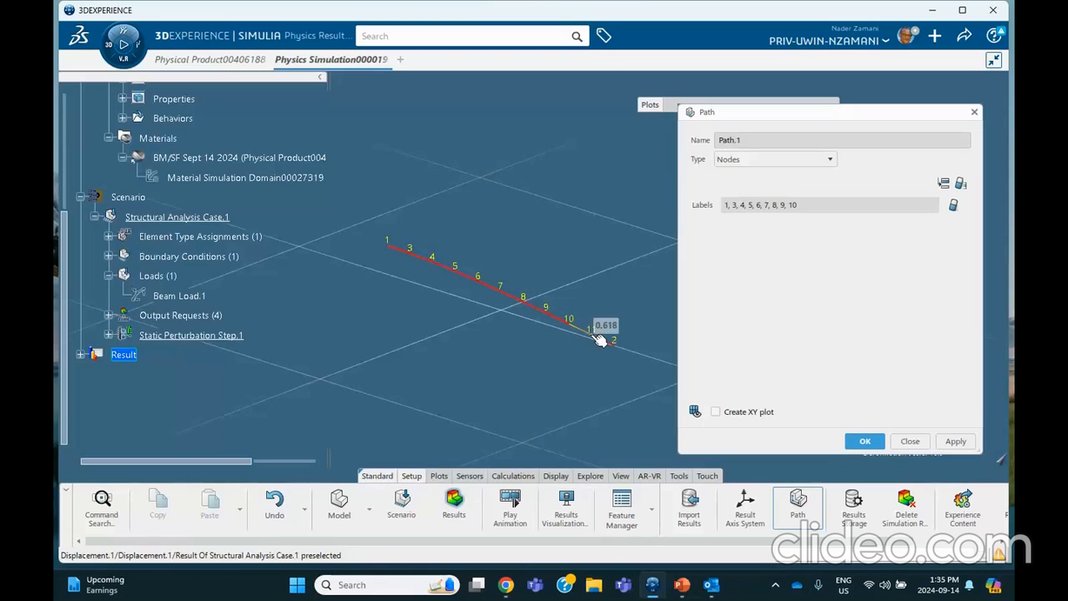
pyautogui.click(597, 338)
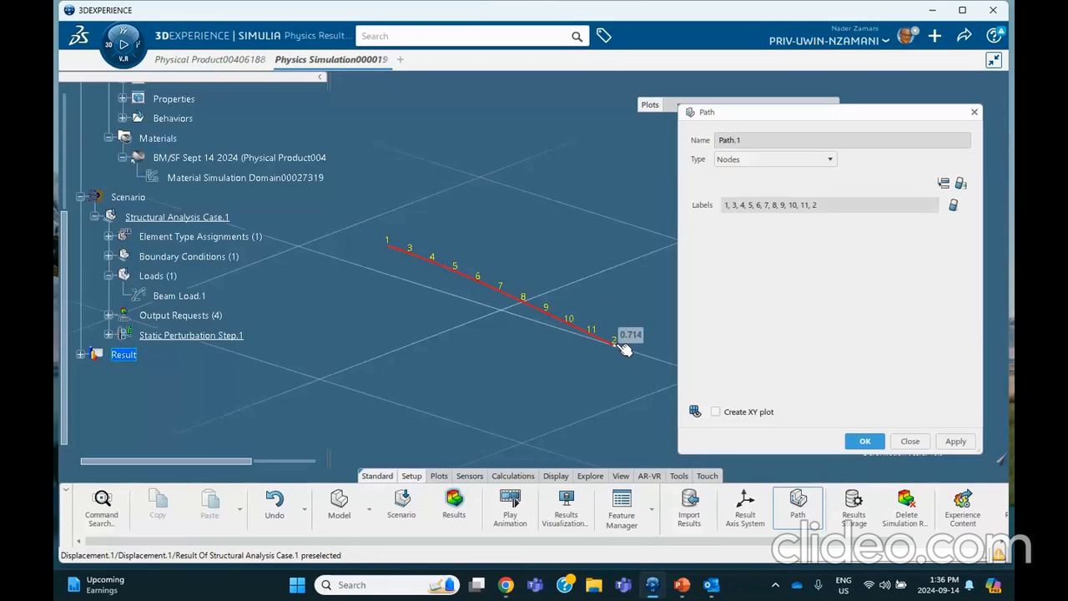
pyautogui.click(619, 343)
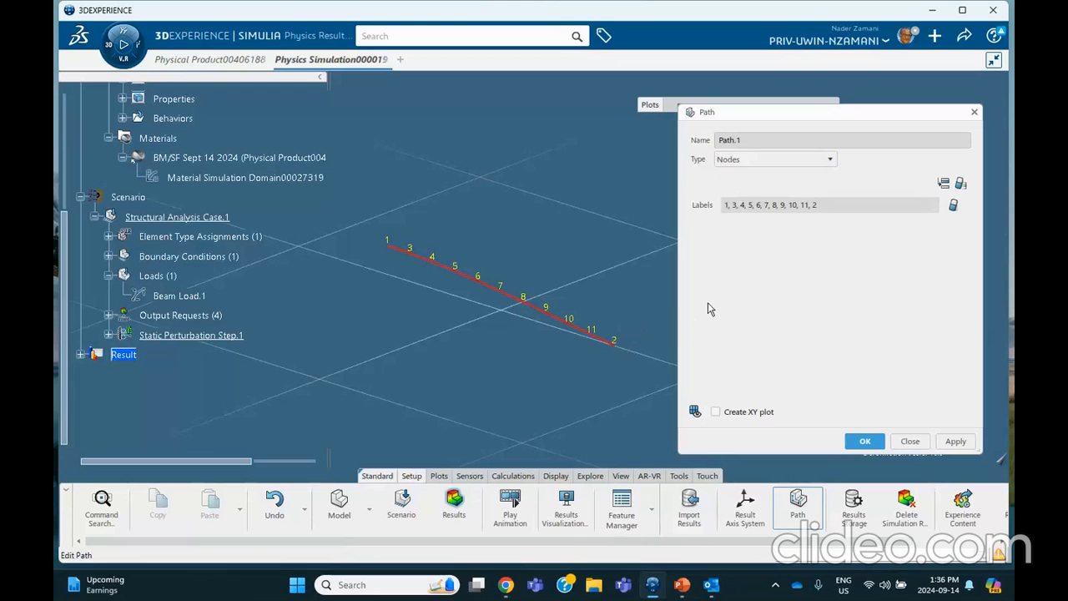
pyautogui.click(865, 441)
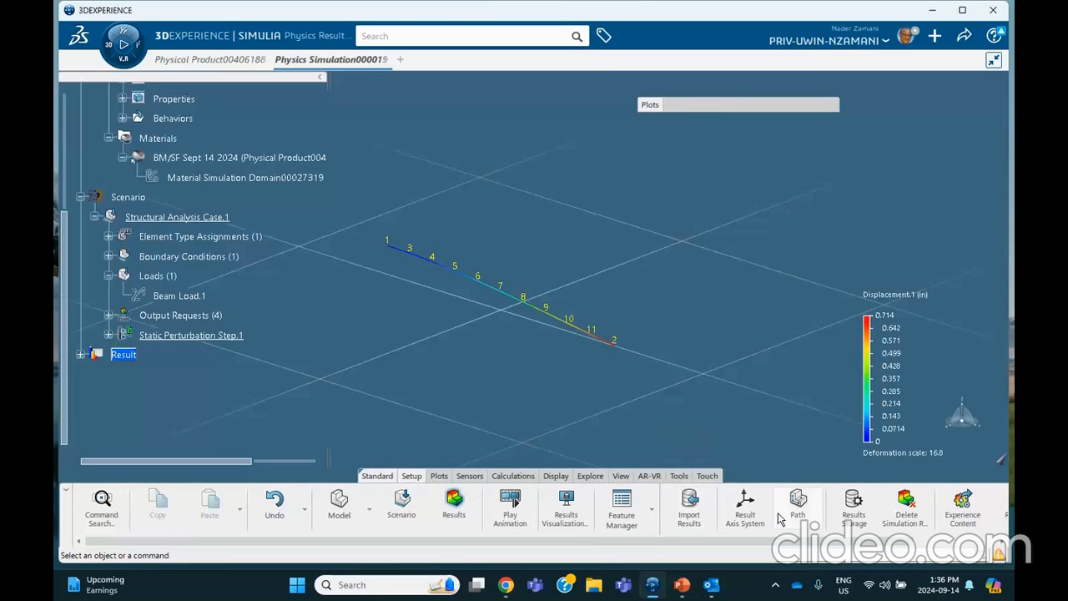
# - Create an XY plot from Path.1 showing the magnitude of U, Translations at nodes against true distance
pyautogui.click(439, 475)
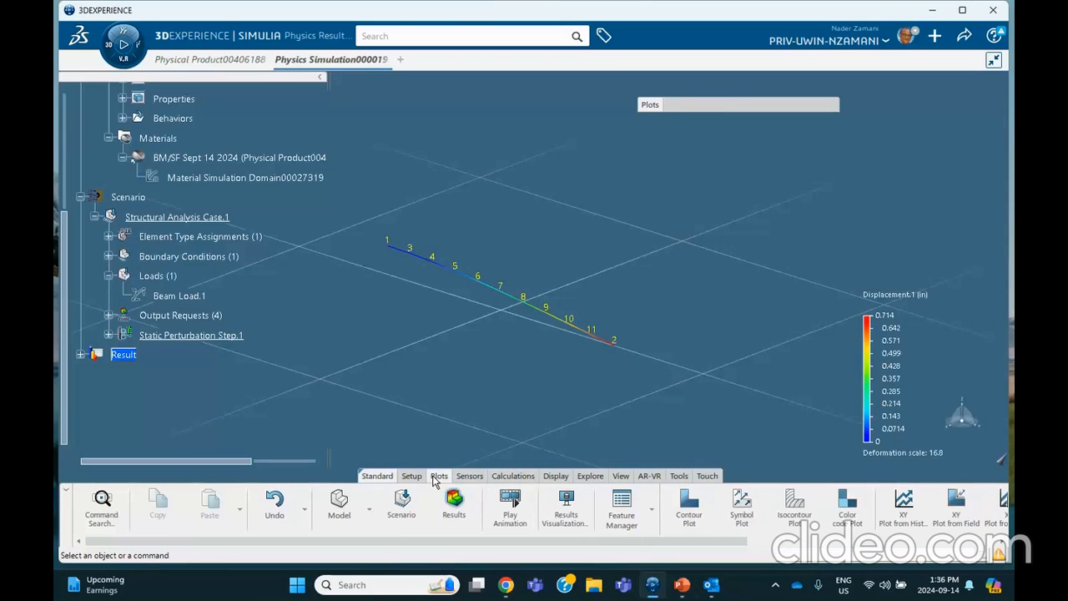
pyautogui.moveTo(607, 542); pyautogui.dragTo(824, 580)
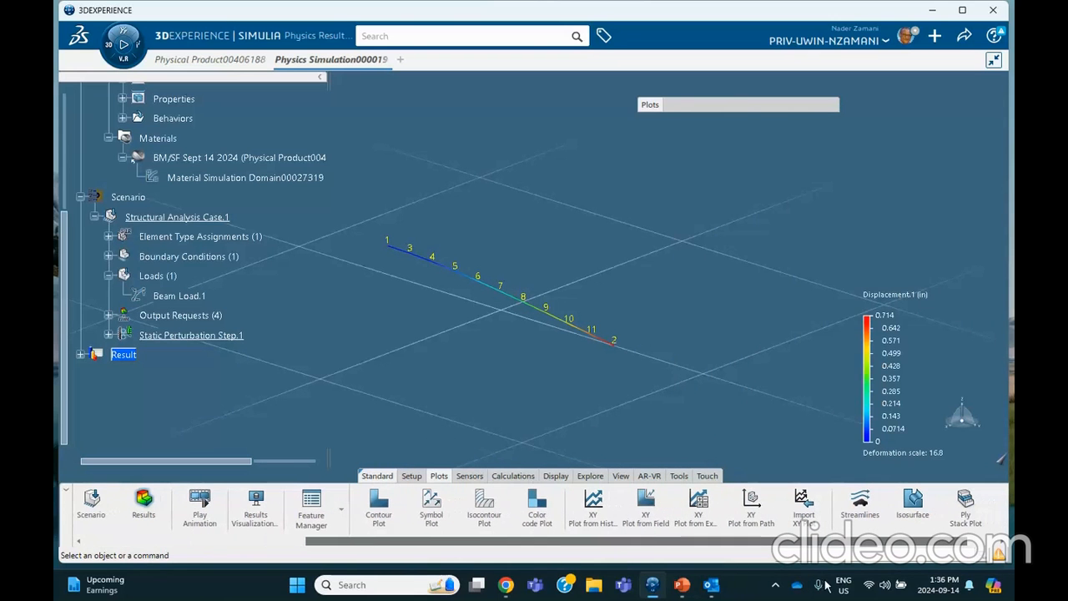
pyautogui.click(751, 500)
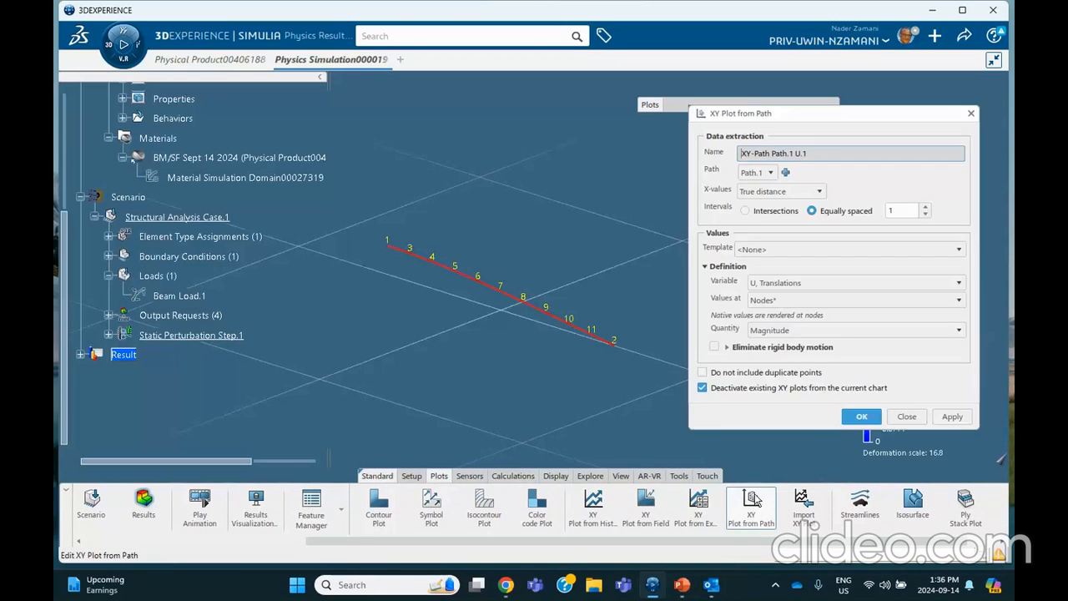
pyautogui.click(773, 173)
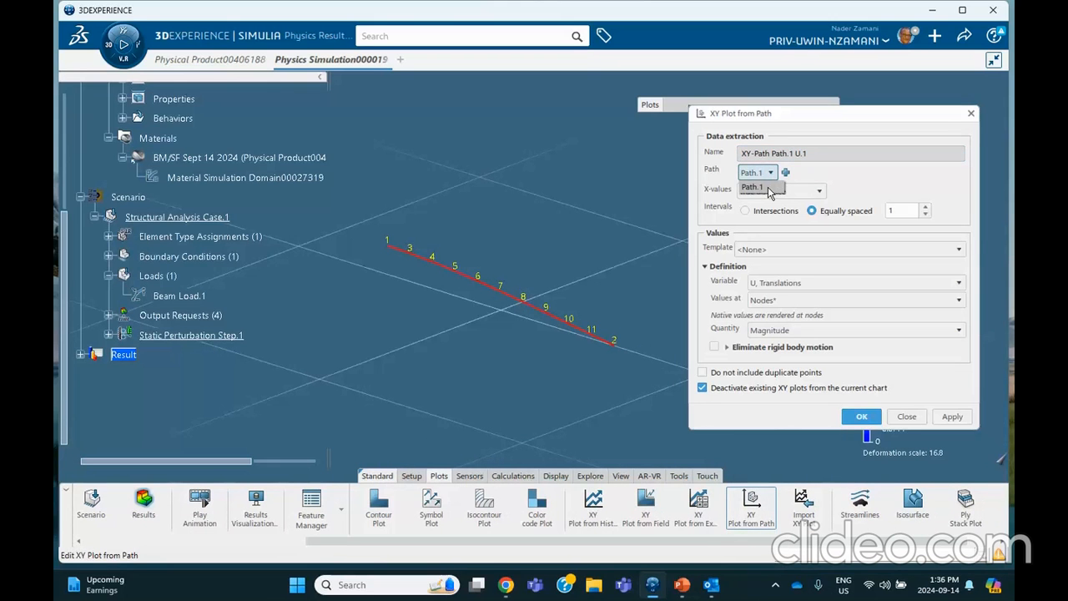
pyautogui.click(769, 193)
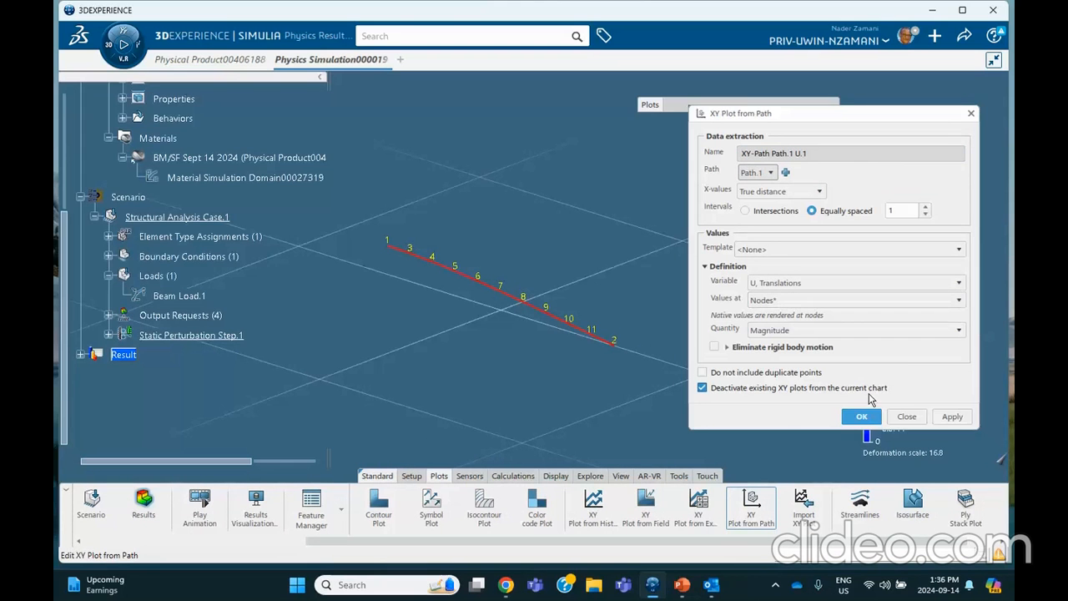
pyautogui.click(949, 416)
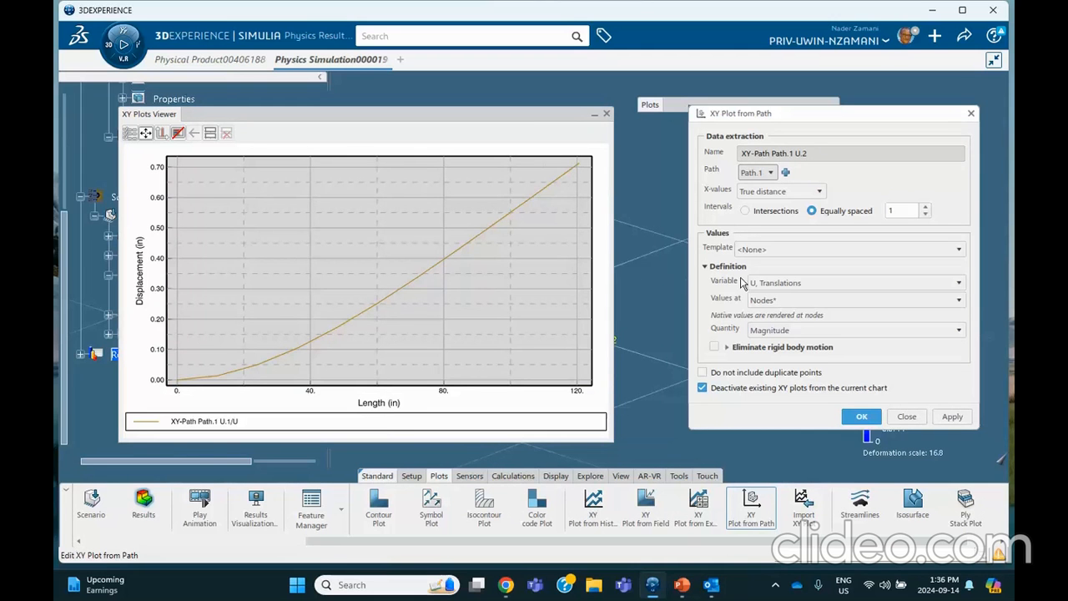
# - Create an XY plot from the path for the magnitude of NFORC, Element nodal force at element nodes
pyautogui.click(768, 249)
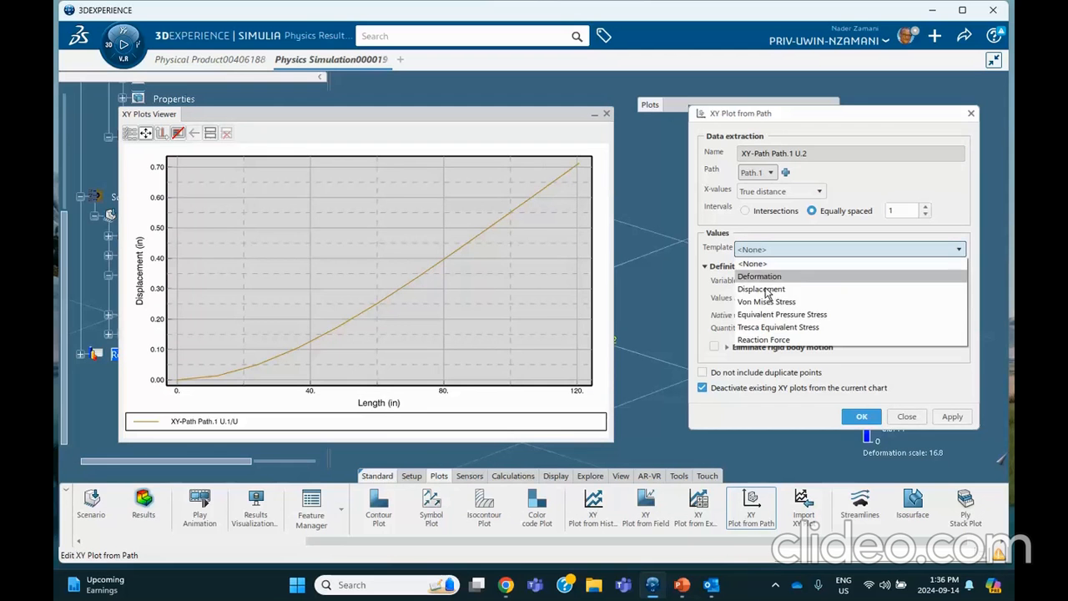
pyautogui.click(762, 339)
pyautogui.click(772, 284)
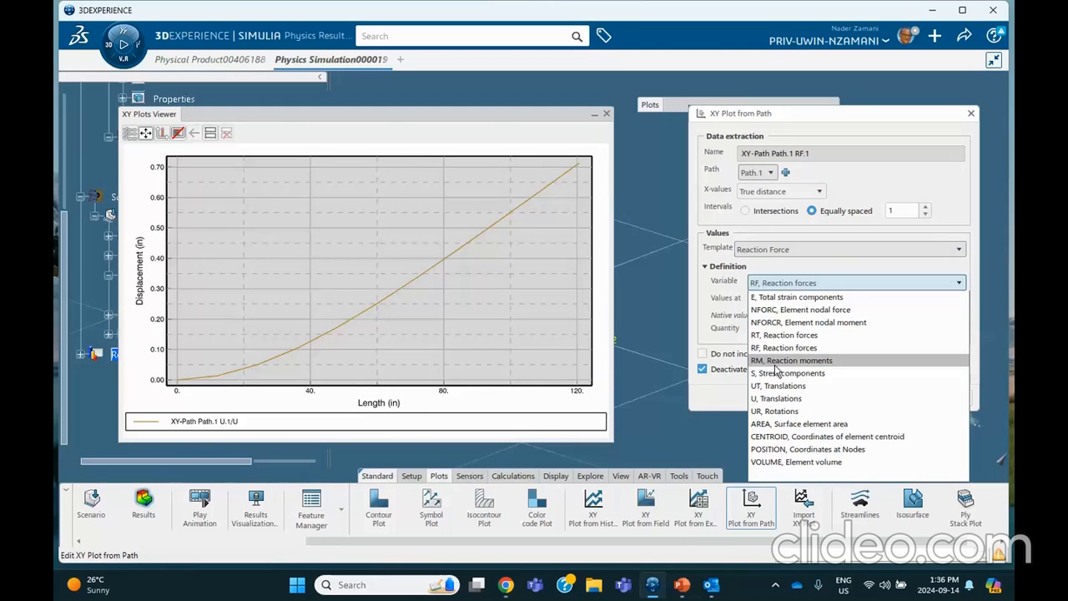
pyautogui.click(779, 310)
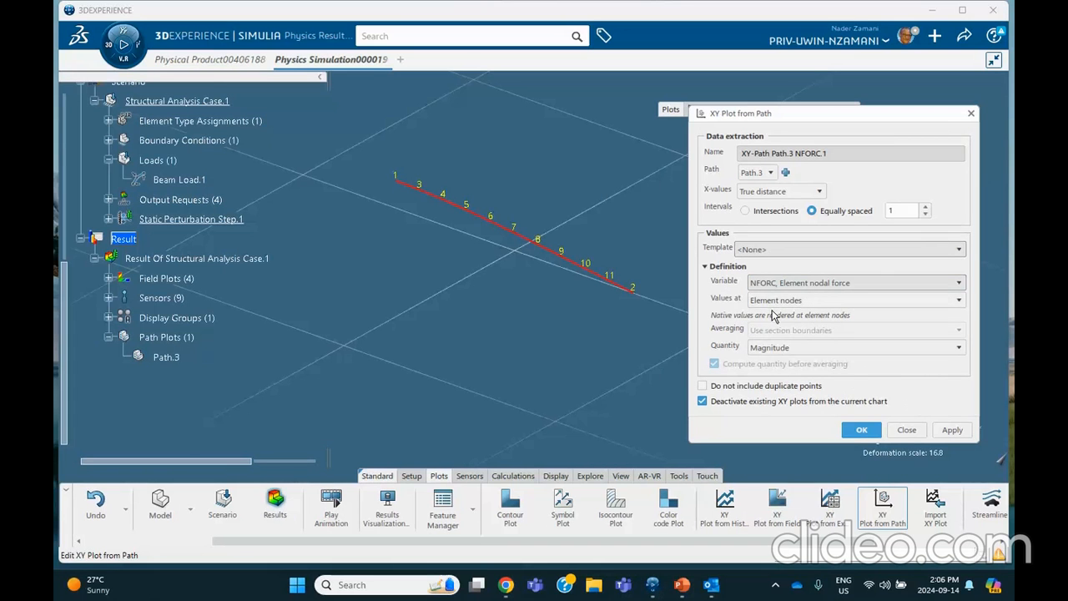
pyautogui.click(951, 430)
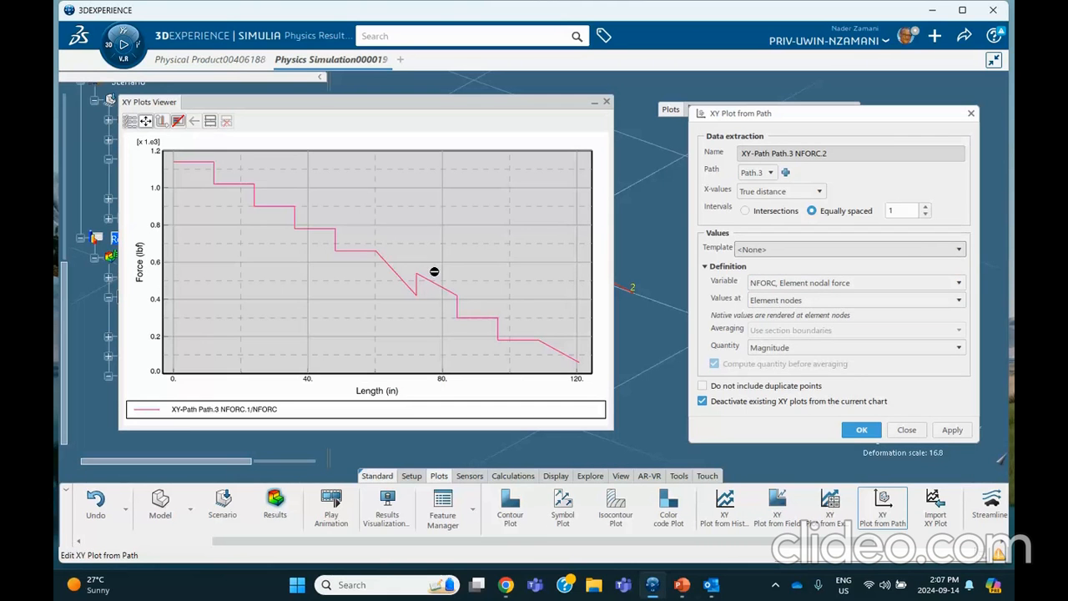
# - Close the plot viewer and create another NFORC magnitude plot along the path with its values at Nodes
pyautogui.click(607, 103)
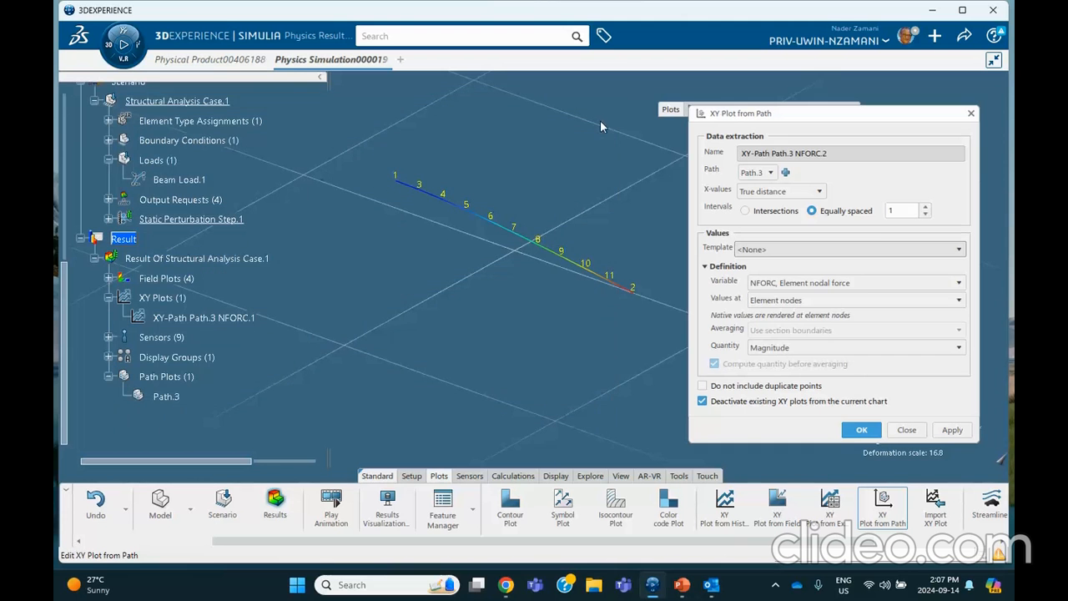
pyautogui.click(808, 300)
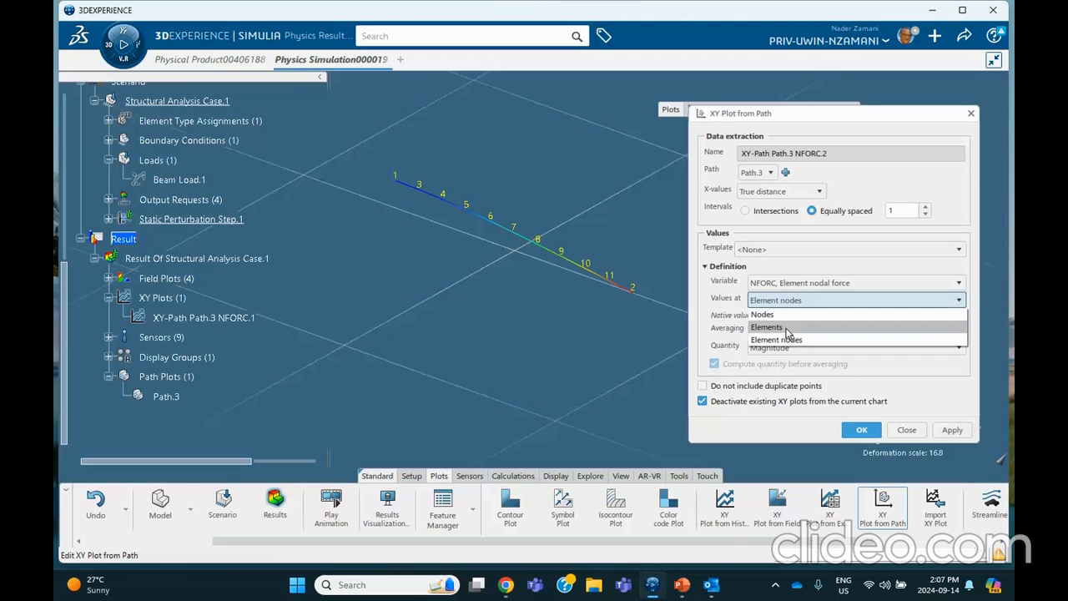
pyautogui.click(780, 315)
pyautogui.click(948, 431)
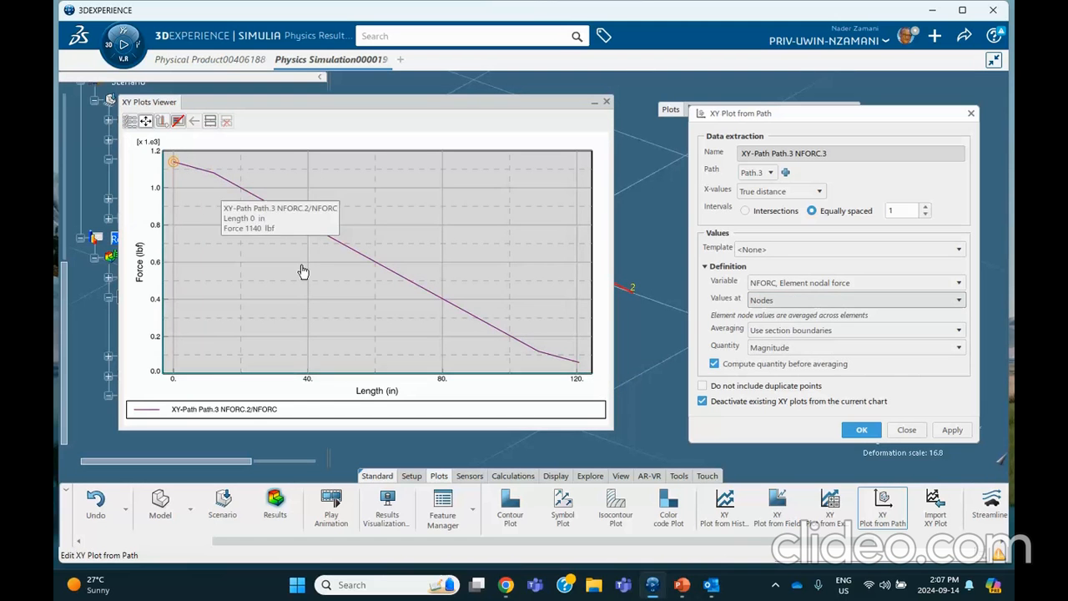
# - Switch to PowerPoint to check the theoretical shear diagram and Vmax on slide 1 against the force plot, and return to 3DEXPERIENCE
pyautogui.click(682, 584)
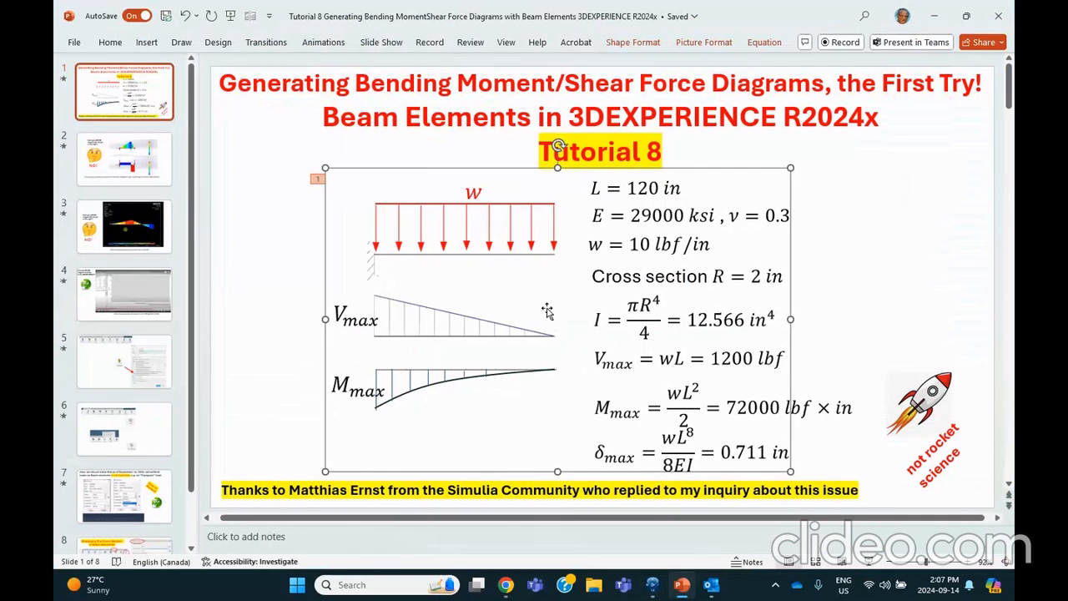
pyautogui.click(233, 239)
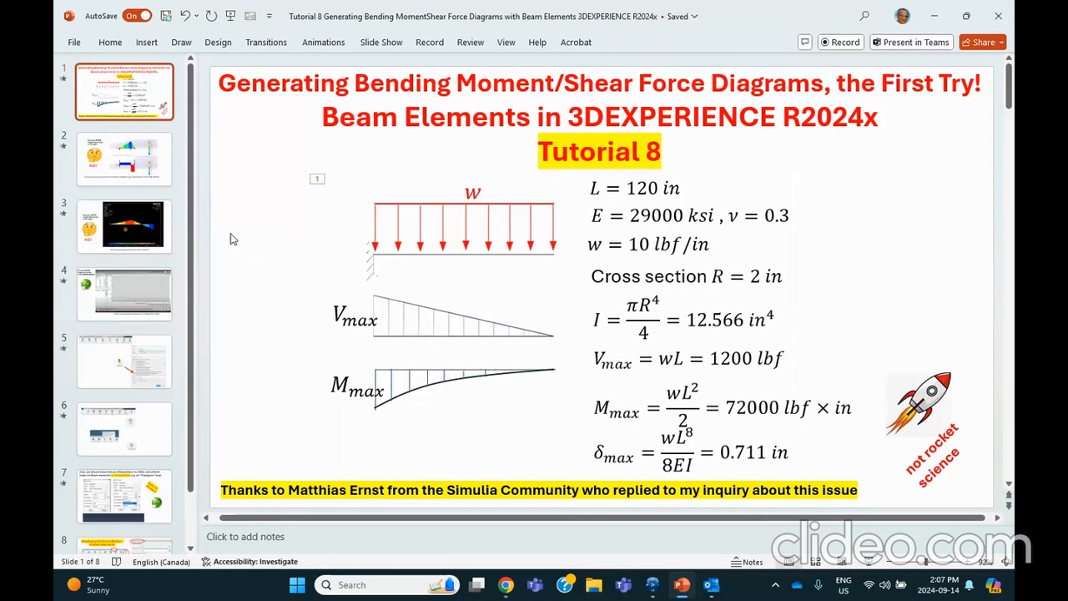
pyautogui.click(938, 17)
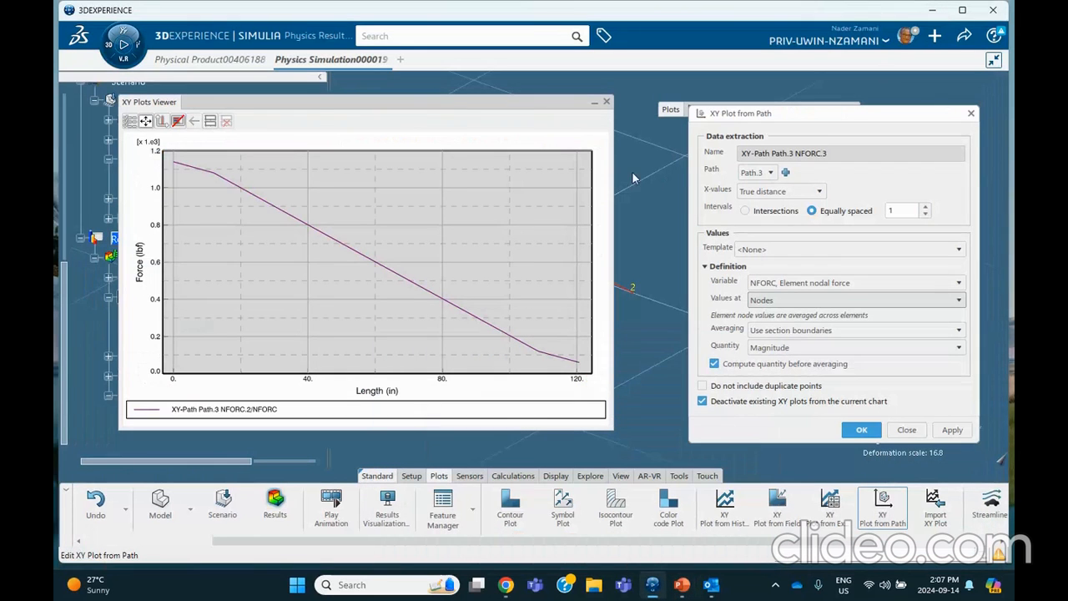
# - Create an XY plot from Path.3 for the magnitude of NFORCR, Element nodal moment, with values at Nodes
pyautogui.moveTo(197, 178)
pyautogui.click(771, 288)
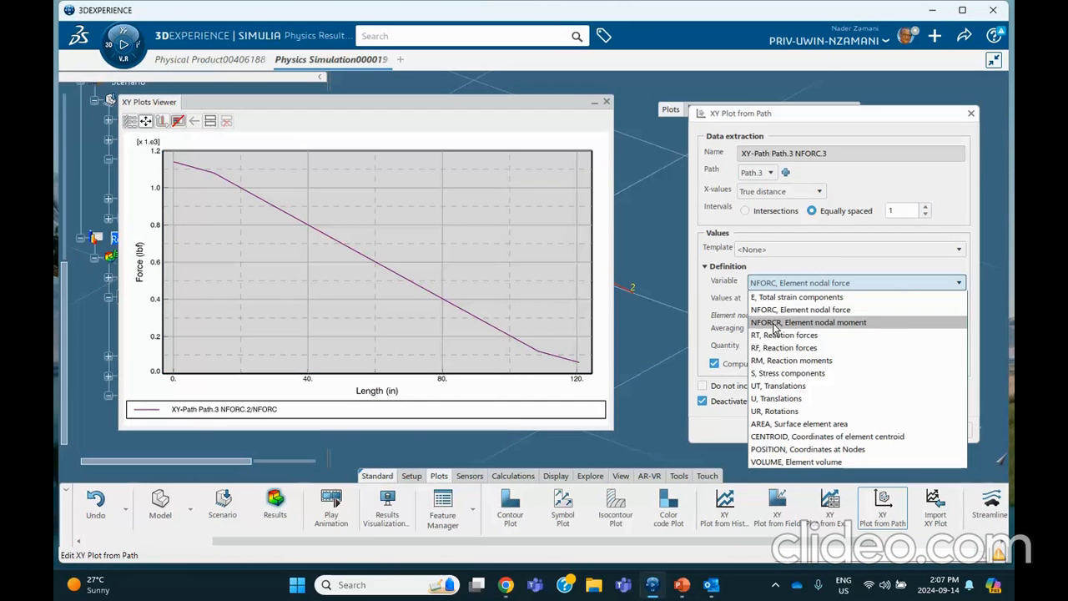
pyautogui.click(773, 325)
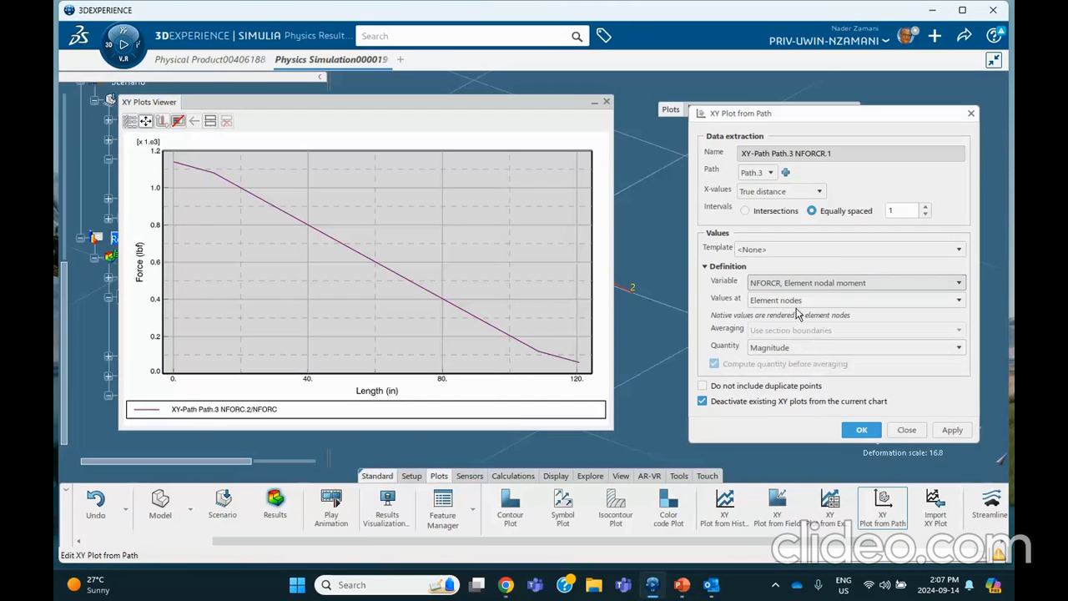
pyautogui.click(788, 302)
pyautogui.click(773, 315)
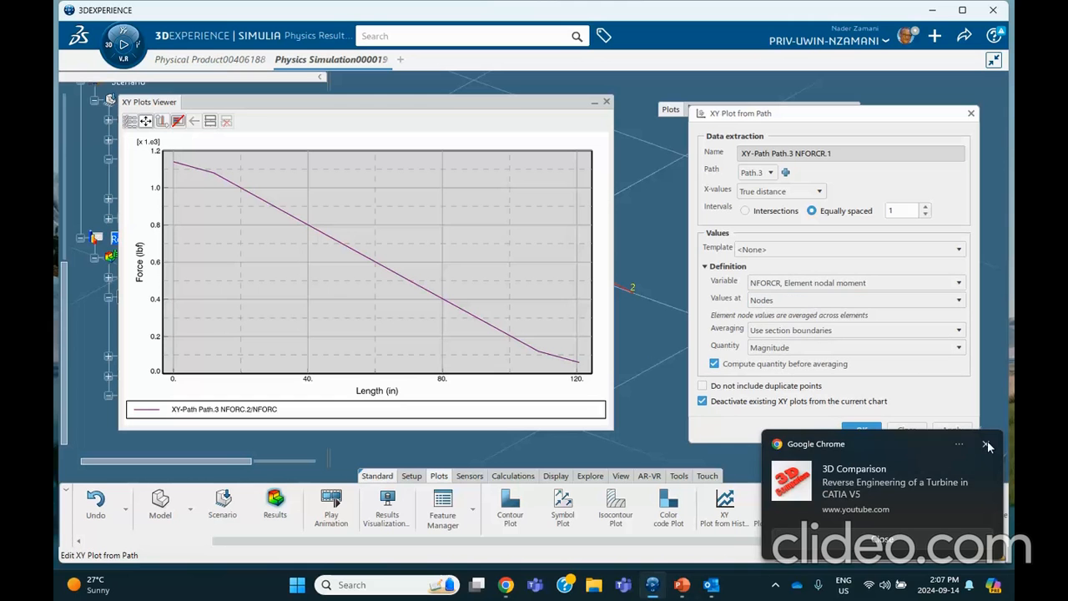
pyautogui.click(986, 445)
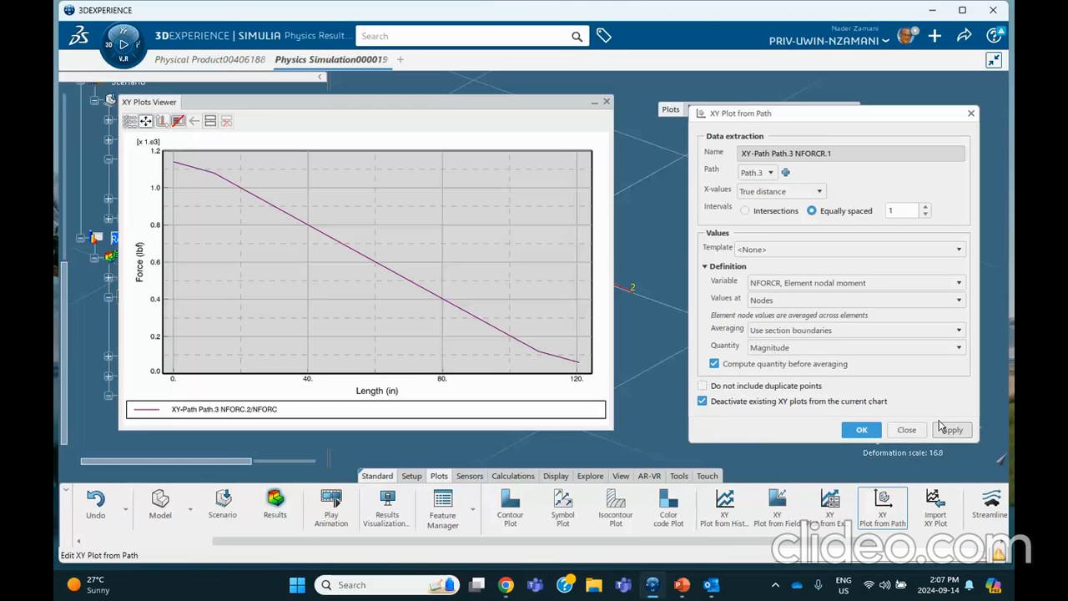
pyautogui.click(948, 429)
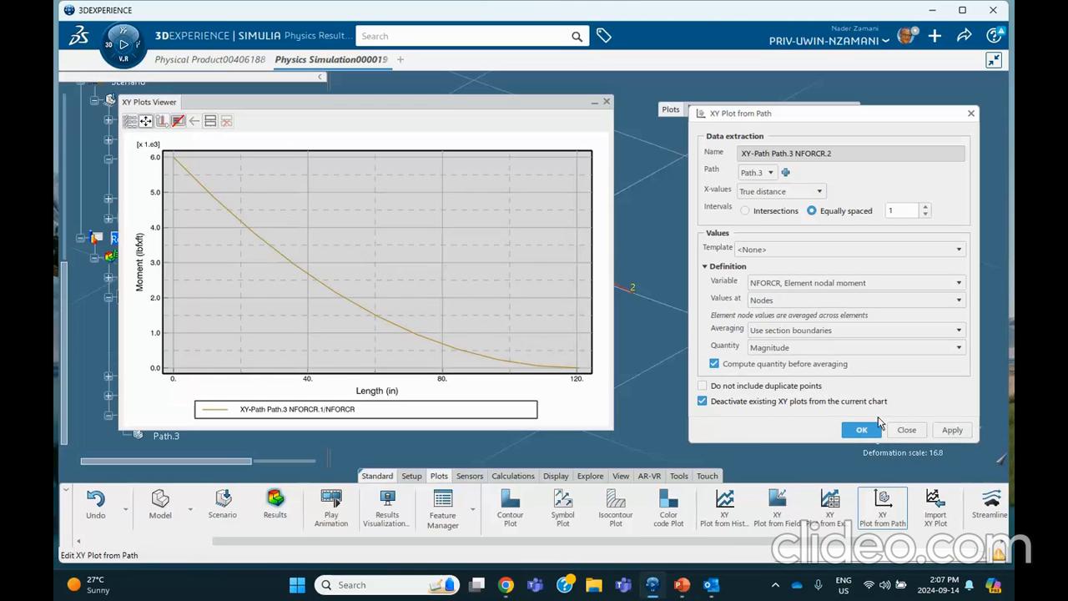
# - Switch to PowerPoint to check the theoretical moment diagram and Mmax against the moment plot, and return to 3DEXPERIENCE
pyautogui.click(682, 584)
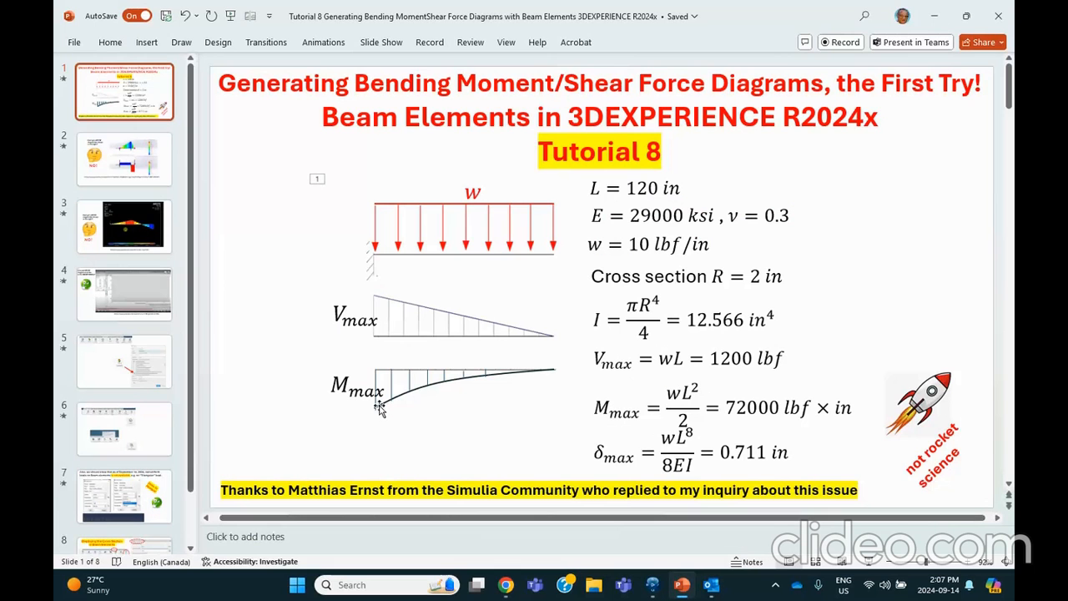
pyautogui.click(940, 16)
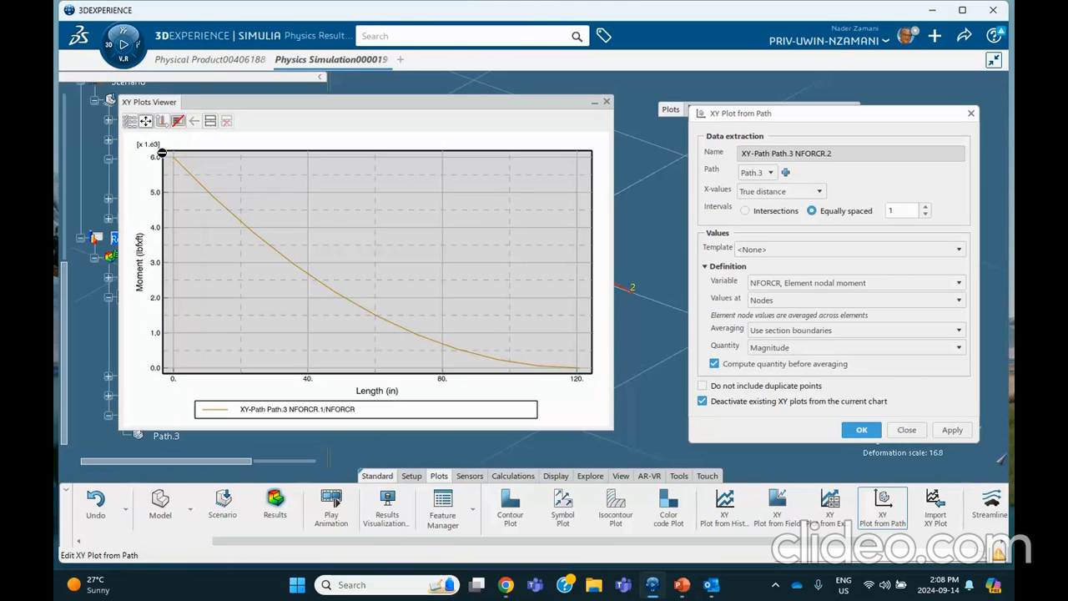
pyautogui.moveTo(173, 159)
# - Accept the XY plot from path definition and close the XY plots viewer
pyautogui.click(605, 101)
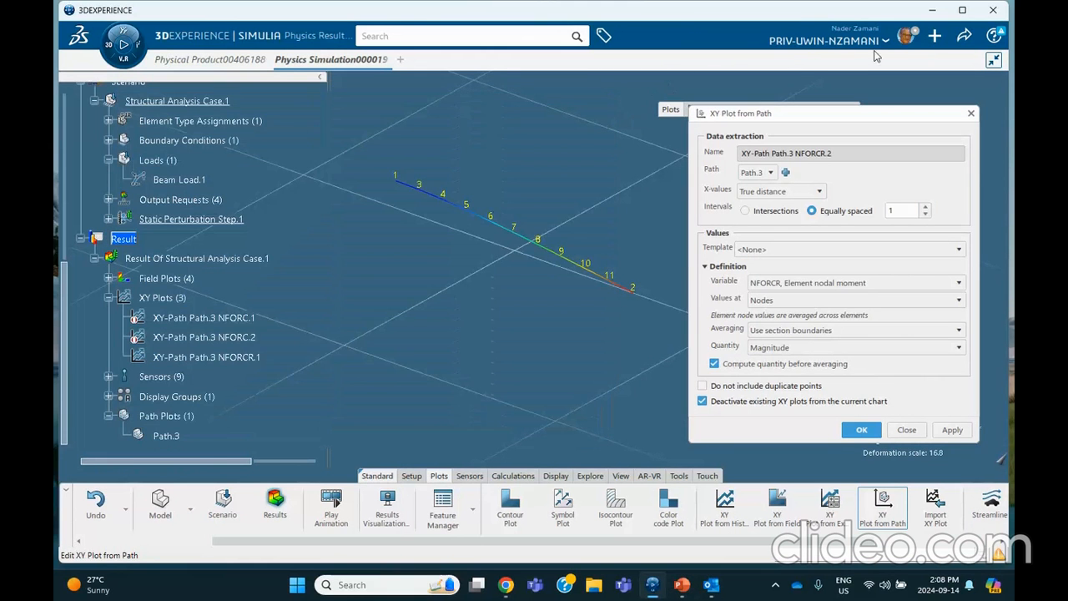
pyautogui.click(860, 430)
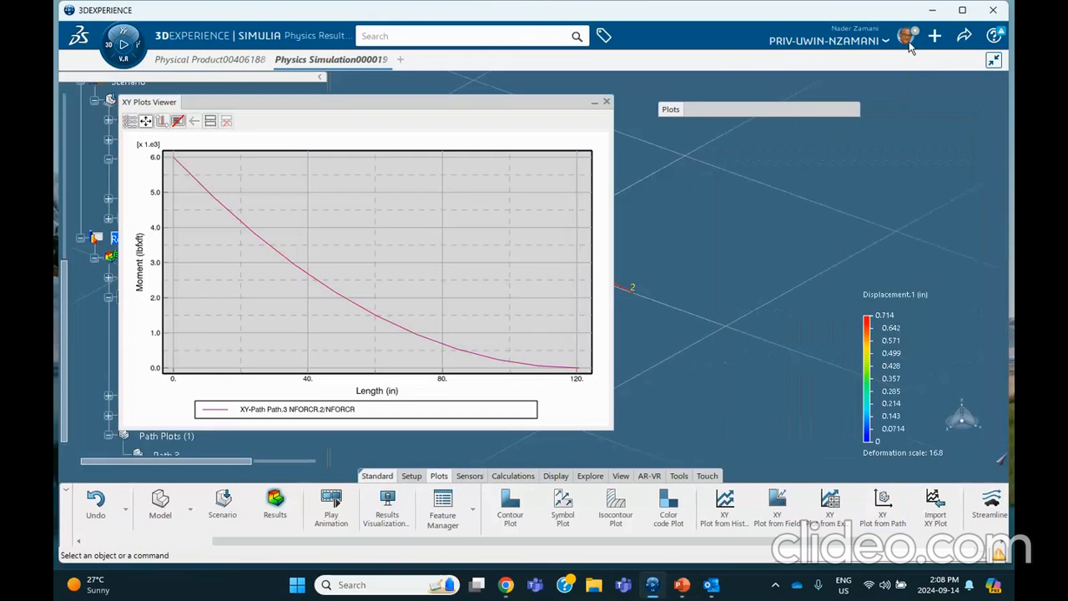
pyautogui.click(606, 102)
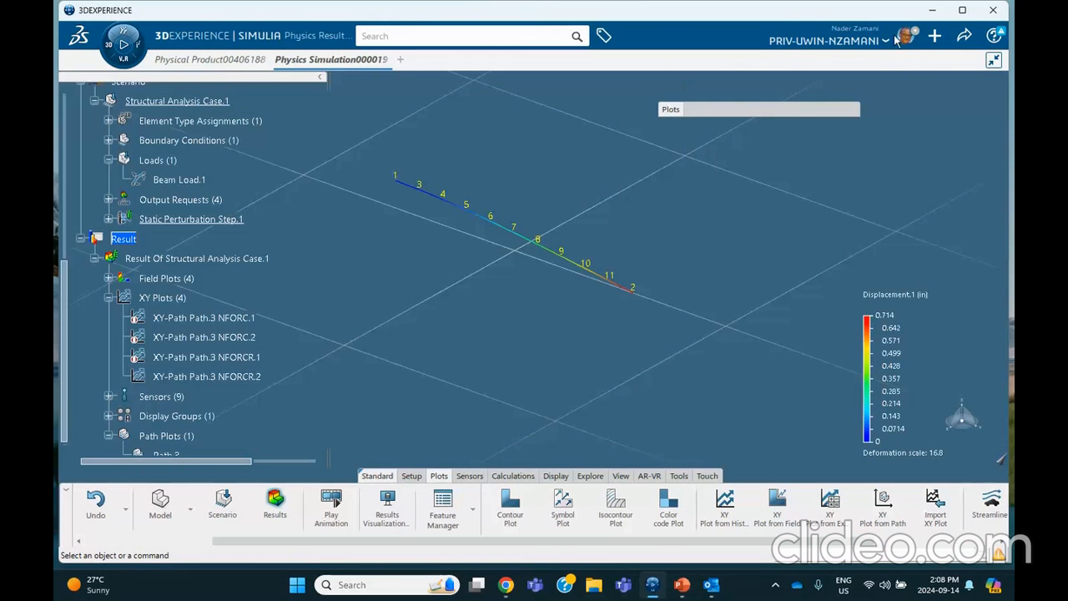
# - Set the Moment unit to Pound force x inch (lbfxin) in the preferences and apply the change
pyautogui.click(901, 39)
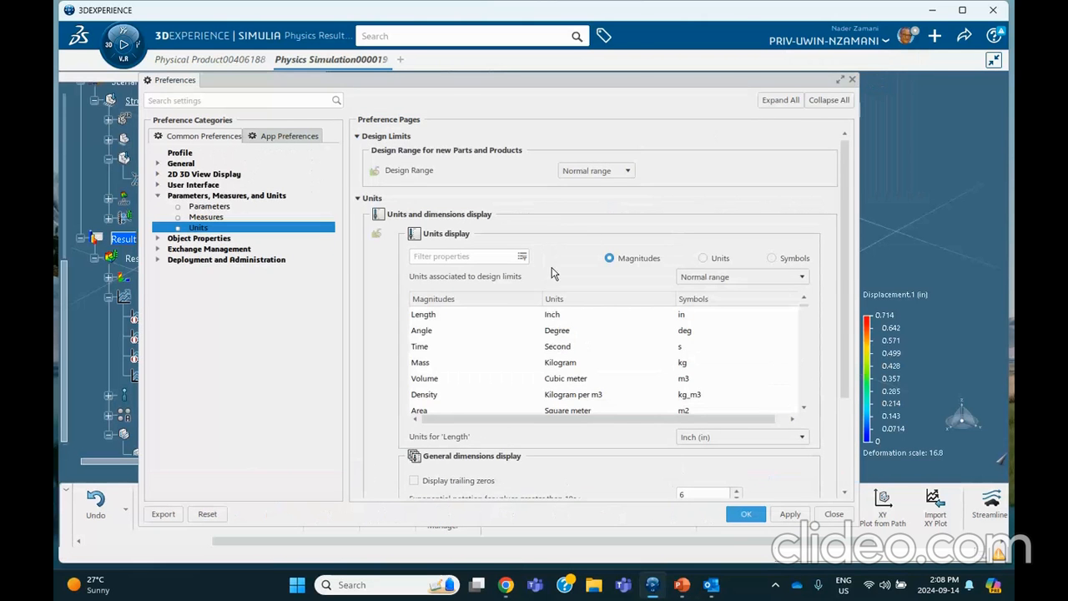
pyautogui.scroll(-1, 500, 325)
pyautogui.scroll(-1, 501, 331)
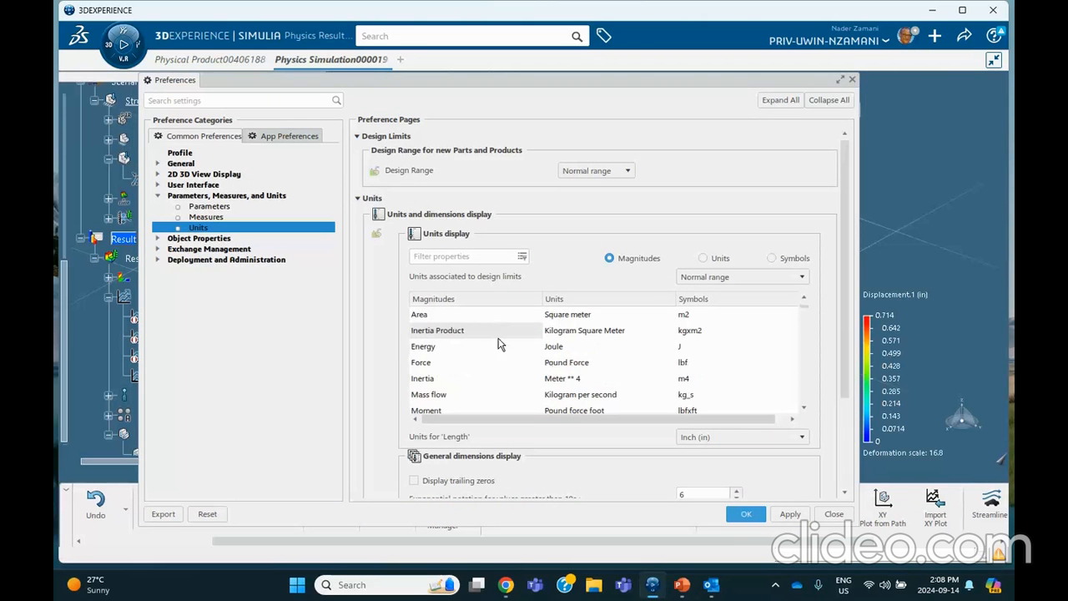
pyautogui.click(457, 411)
pyautogui.scroll(-1, 570, 356)
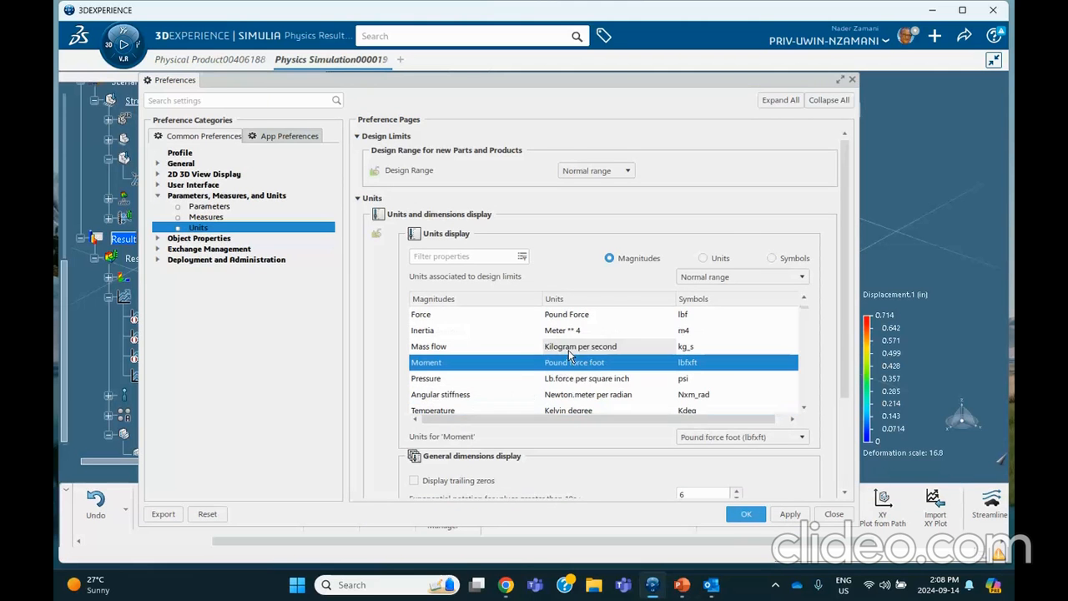
pyautogui.click(742, 437)
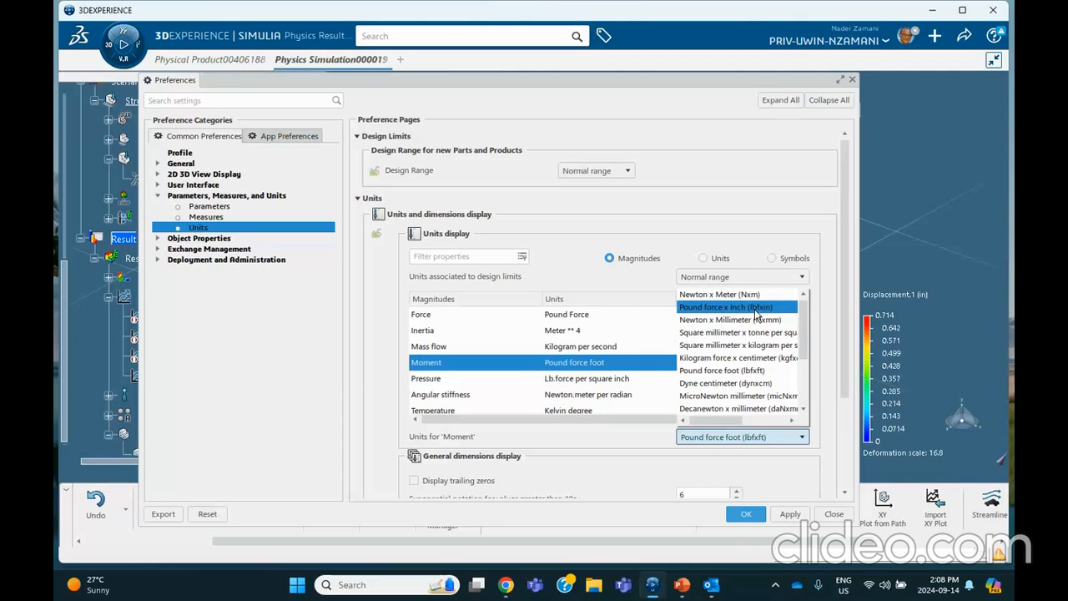
pyautogui.click(754, 307)
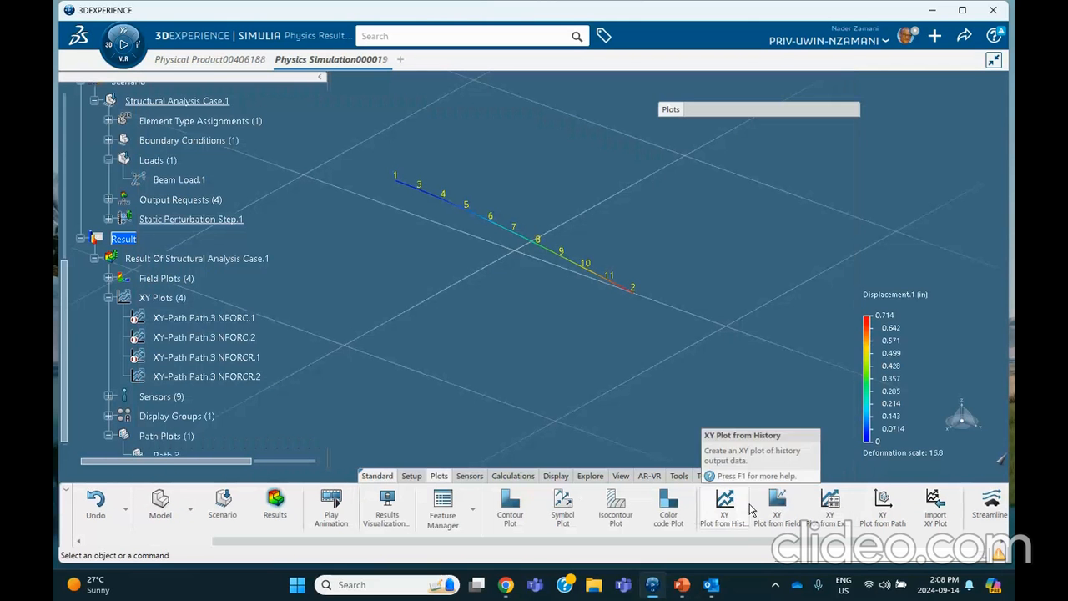
pyautogui.click(745, 514)
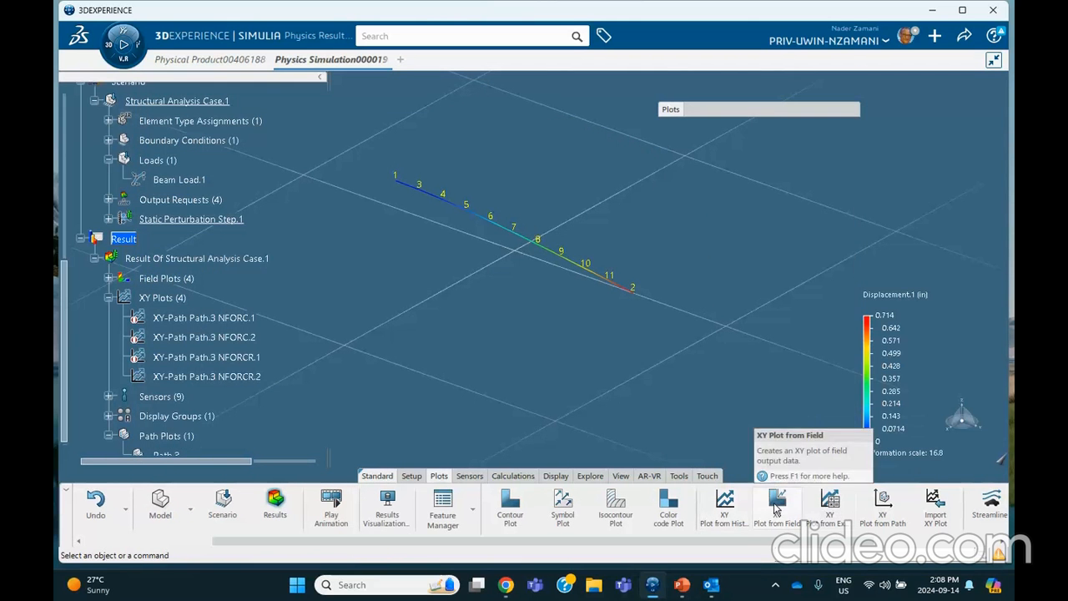
# - Create a new path plot of the NFORCR, Element nodal moment magnitude with values at Nodes, using the lbfxin moment unit
pyautogui.click(901, 511)
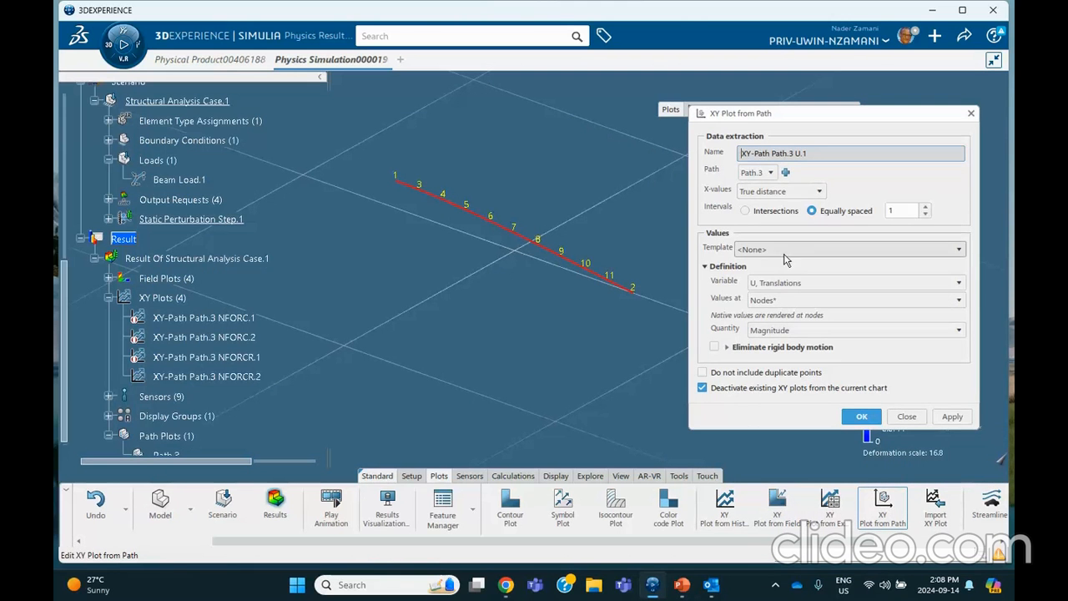
pyautogui.click(779, 284)
pyautogui.click(768, 249)
pyautogui.click(769, 249)
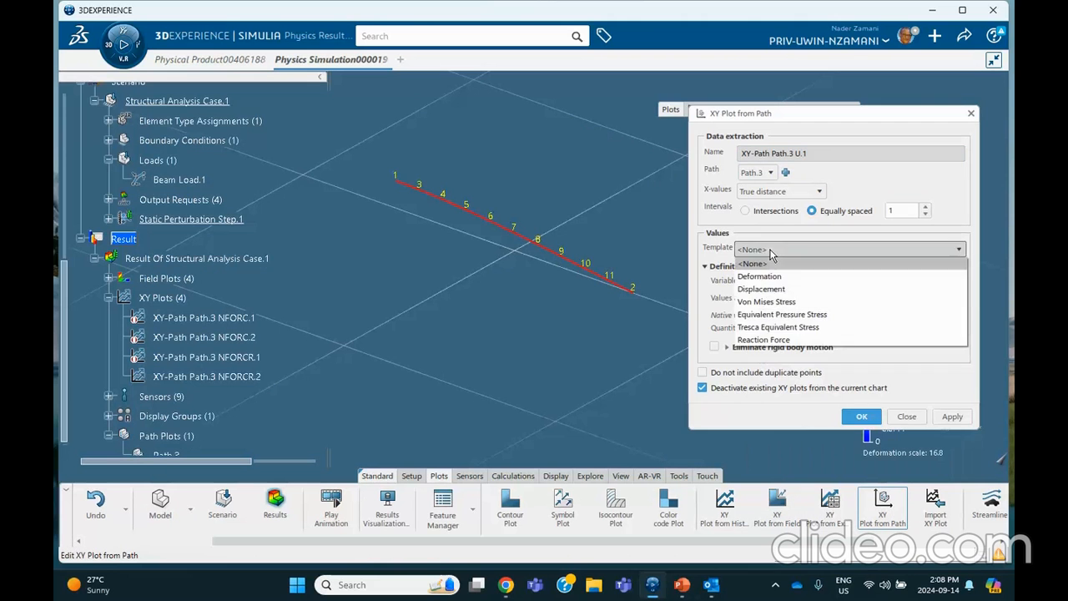
pyautogui.click(774, 340)
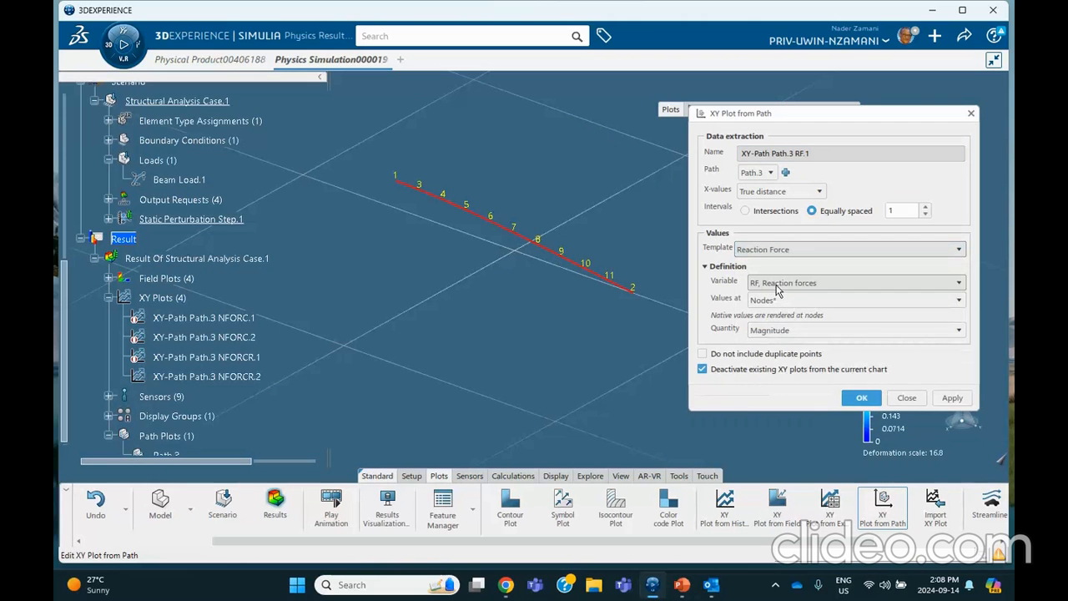
pyautogui.click(778, 286)
pyautogui.click(785, 323)
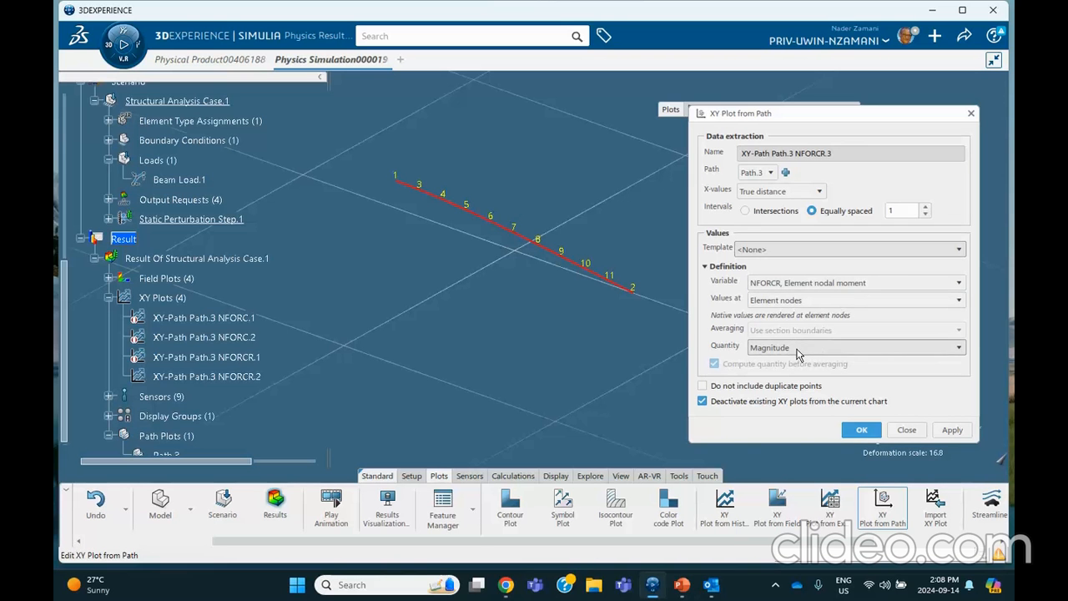
pyautogui.click(776, 301)
pyautogui.click(776, 312)
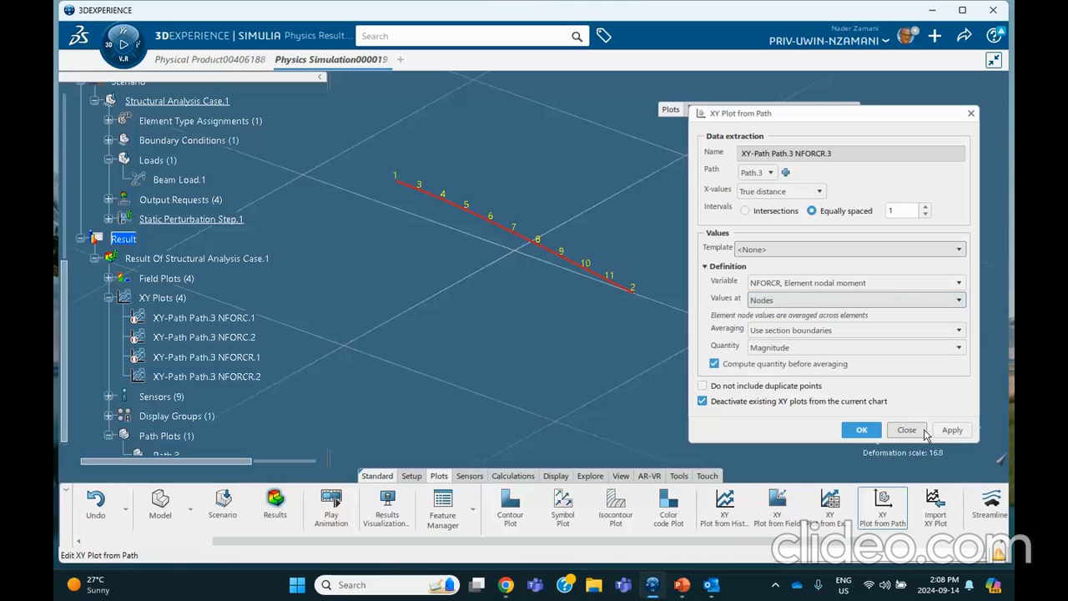
pyautogui.click(952, 430)
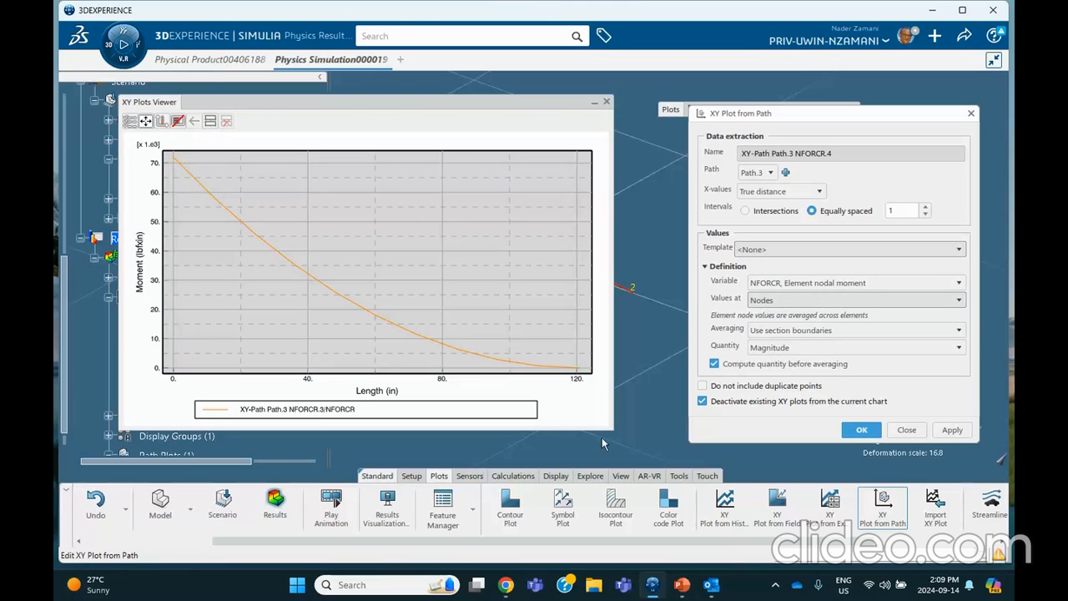
# - Switch to PowerPoint to compare the theoretical maximum moment with the moment plot in lbfxin
pyautogui.click(681, 584)
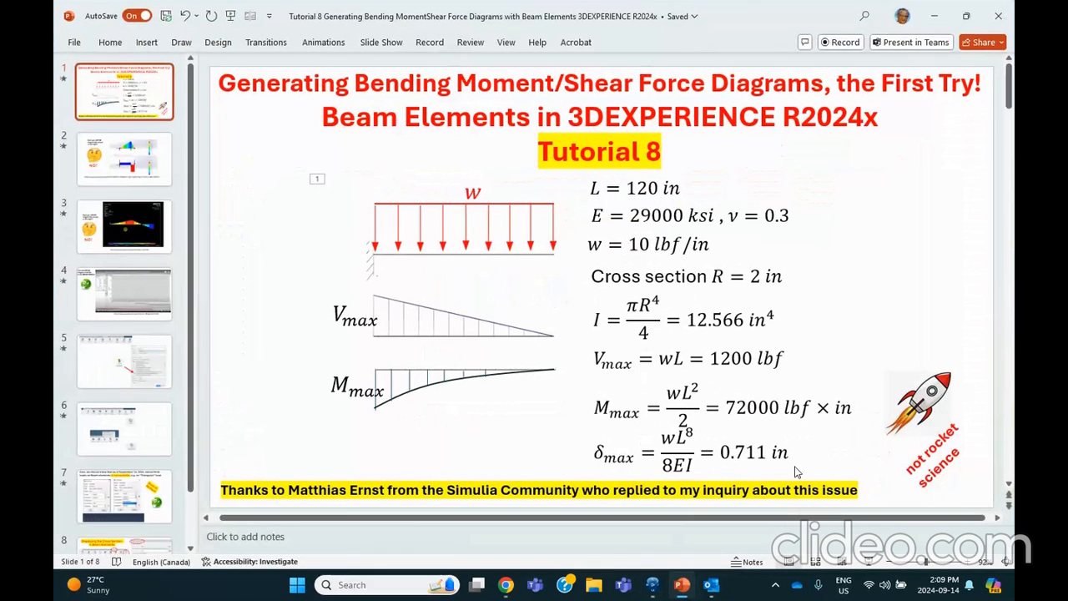